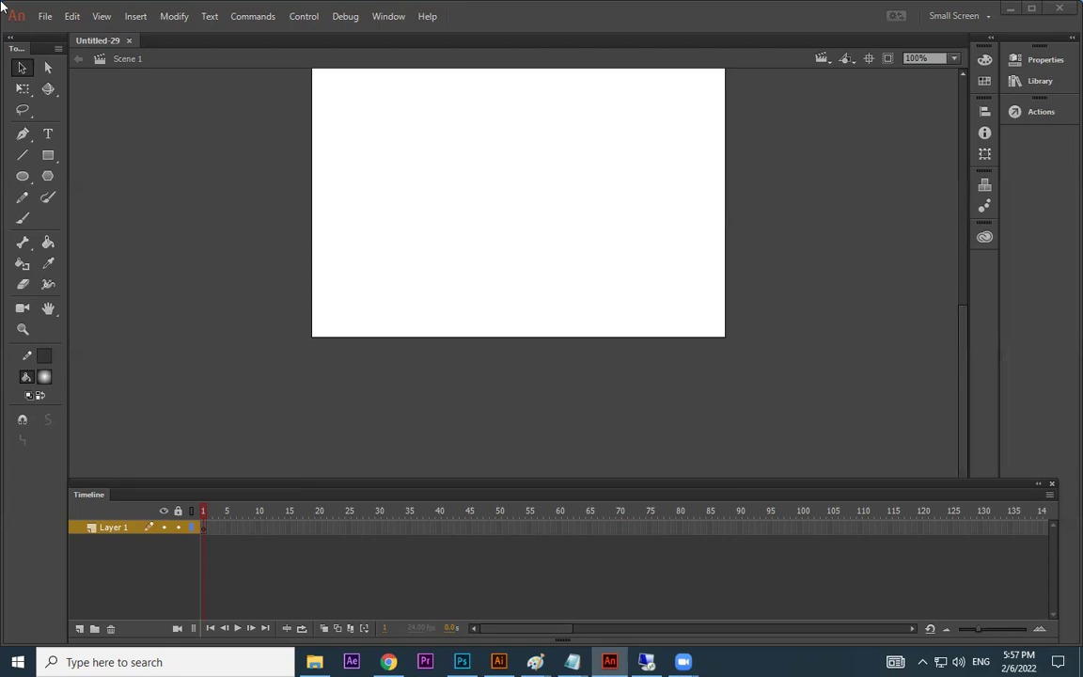
Bring the bird sprite sheet image t.jpg from the desktop onto the artboard in Illustrator.
{"action": "key", "text": "super+d"}
{"action": "left_click_drag", "start_coordinate": [600, 582], "coordinate": [350, 331]}
{"action": "left_click_drag", "start_coordinate": [473, 331], "coordinate": [543, 348]}
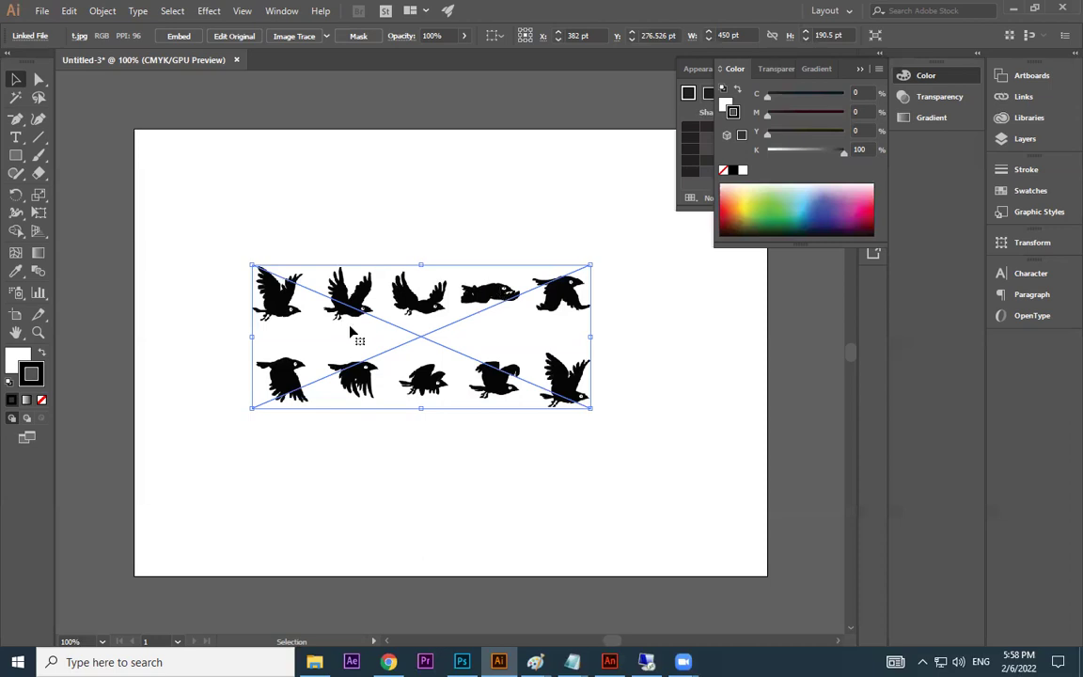
Trace the placed bird image with the 3 Colors preset and expand the tracing into vector shapes.
{"action": "left_click", "coordinate": [326, 37]}
{"action": "left_click", "coordinate": [365, 124]}
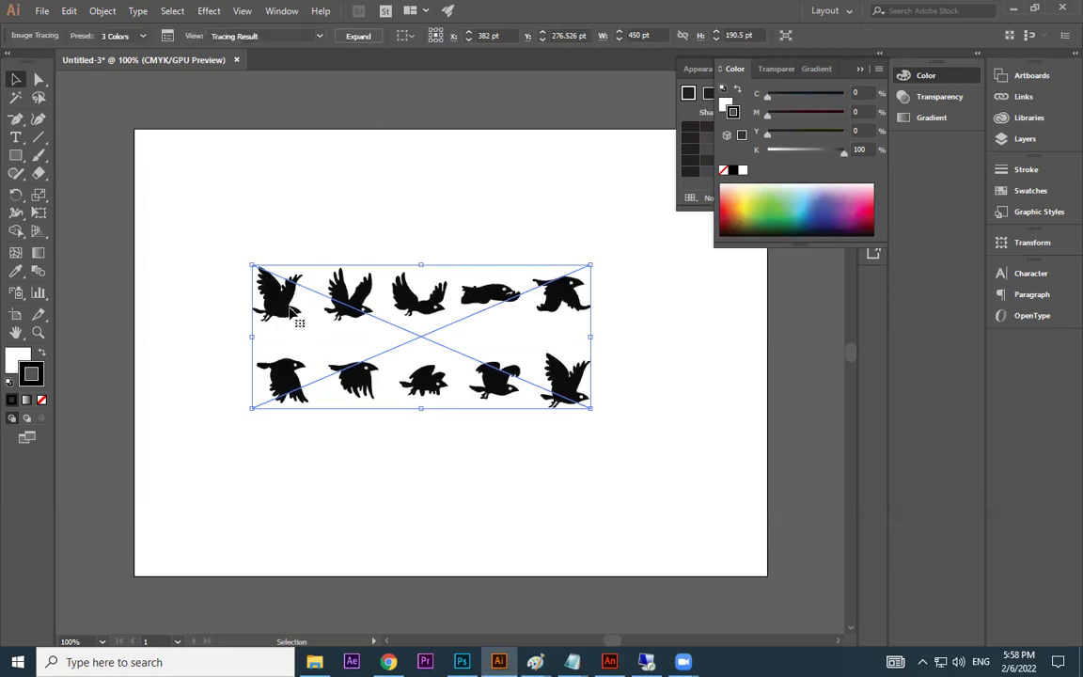
{"action": "left_click", "coordinate": [361, 37]}
Ungroup the expanded tracing into separate bird shapes and select the third bird of the upper row.
{"action": "left_click", "coordinate": [424, 304]}
{"action": "key", "text": "ctrl+shift+g"}
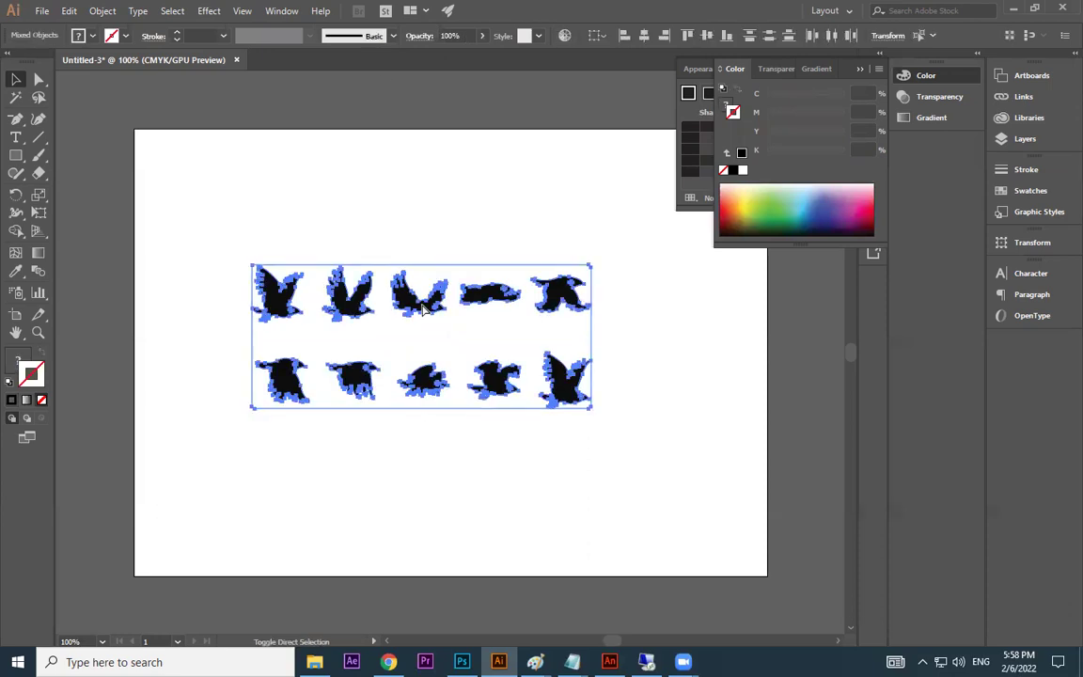
{"action": "left_click", "coordinate": [102, 11]}
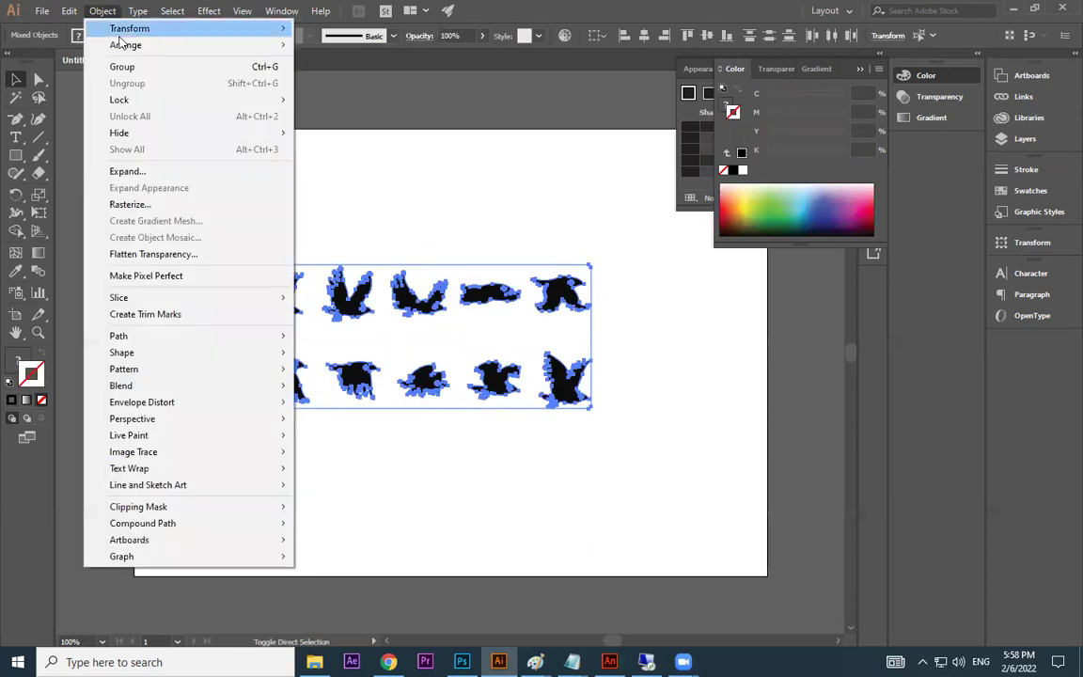
{"action": "key", "text": "Escape"}
{"action": "left_click", "coordinate": [423, 287]}
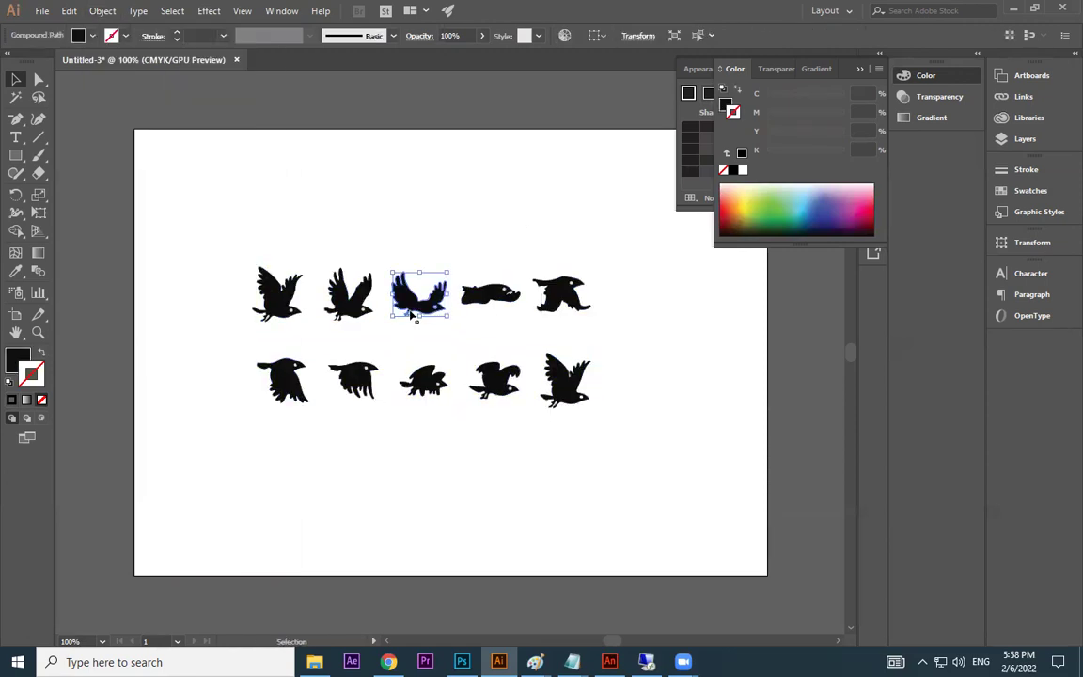
Try moving individual traced birds out of place, undo the moves and clear the selection.
{"action": "left_click_drag", "start_coordinate": [490, 295], "coordinate": [515, 247]}
{"action": "key", "text": "ctrl+z"}
{"action": "key", "text": "ctrl+z"}
{"action": "key", "text": "ctrl+z"}
{"action": "key", "text": "ctrl+z"}
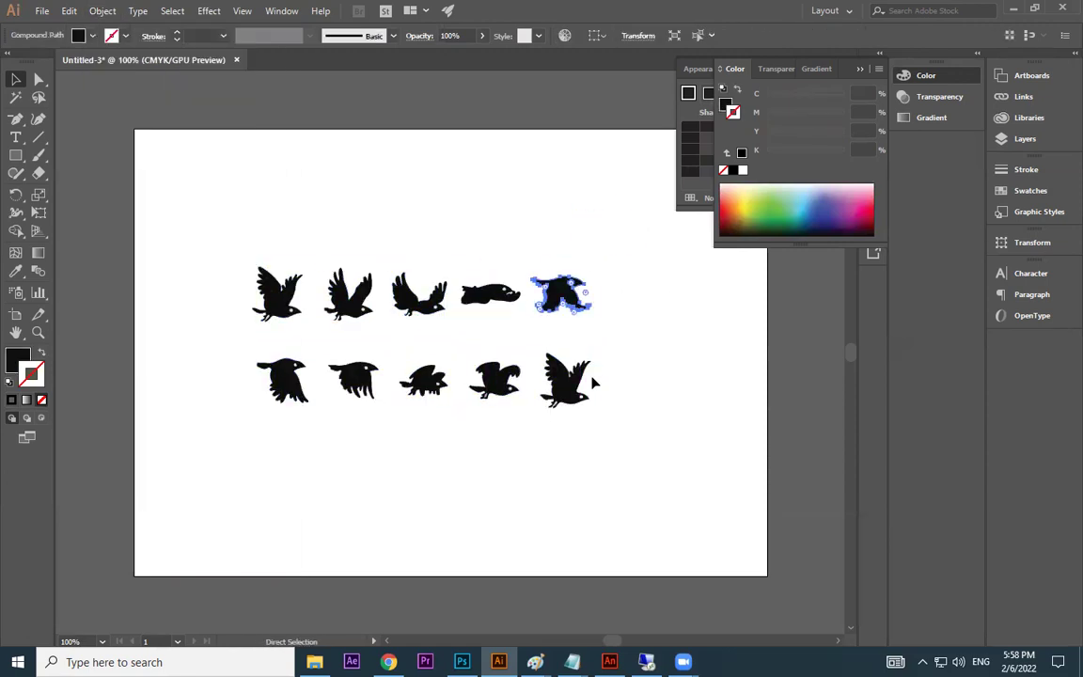
{"action": "key", "text": "ctrl+z"}
{"action": "key", "text": "ctrl+z"}
{"action": "left_click", "coordinate": [423, 445]}
Check the empty Animate stage, return to Illustrator and delete the white background shape behind the traced birds.
{"action": "key", "text": "alt+Tab"}
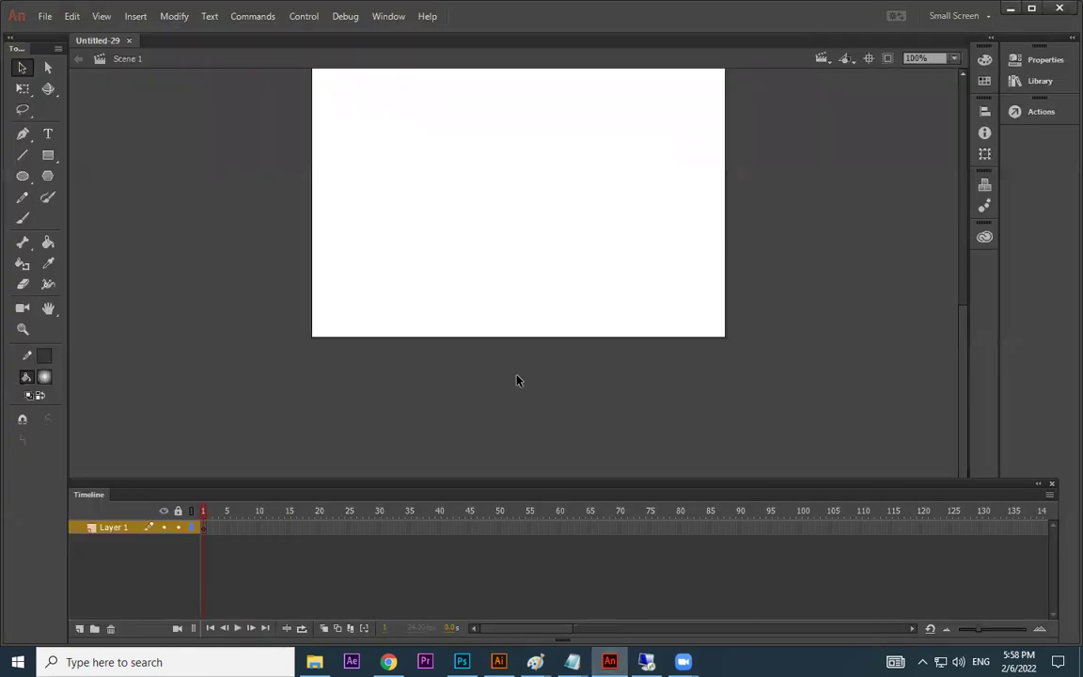
{"action": "scroll", "coordinate": [522, 282], "scroll_direction": "up", "scroll_amount": 3}
{"action": "scroll", "coordinate": [527, 321], "scroll_direction": "down", "scroll_amount": 3}
{"action": "left_click_drag", "start_coordinate": [469, 246], "coordinate": [440, 307]}
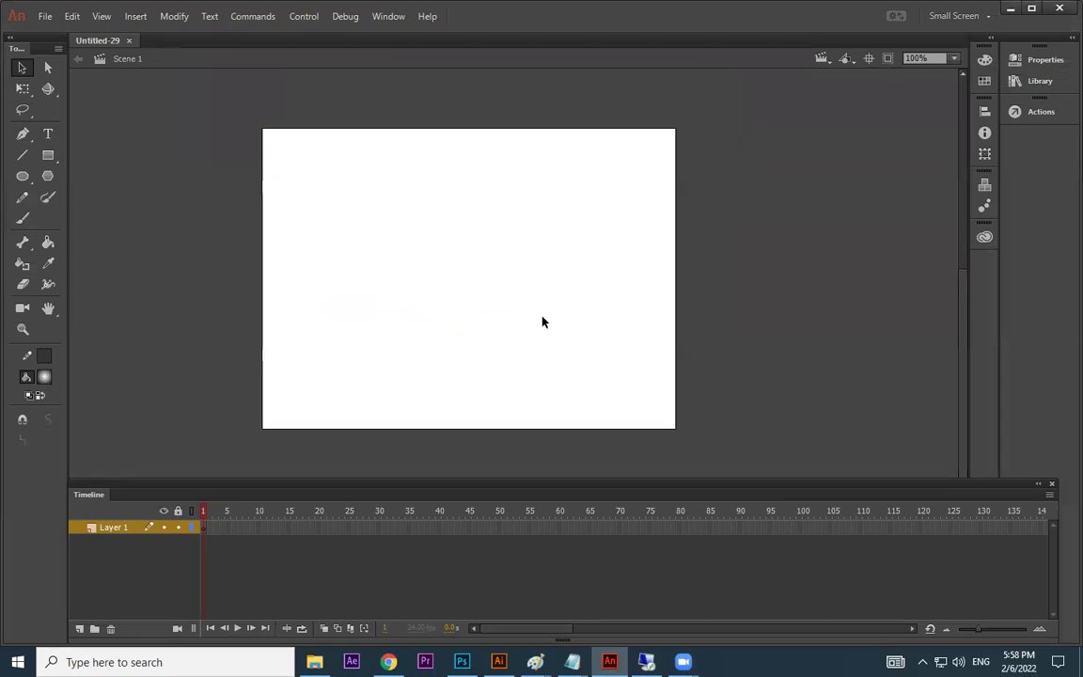
{"action": "key", "text": "alt+Tab"}
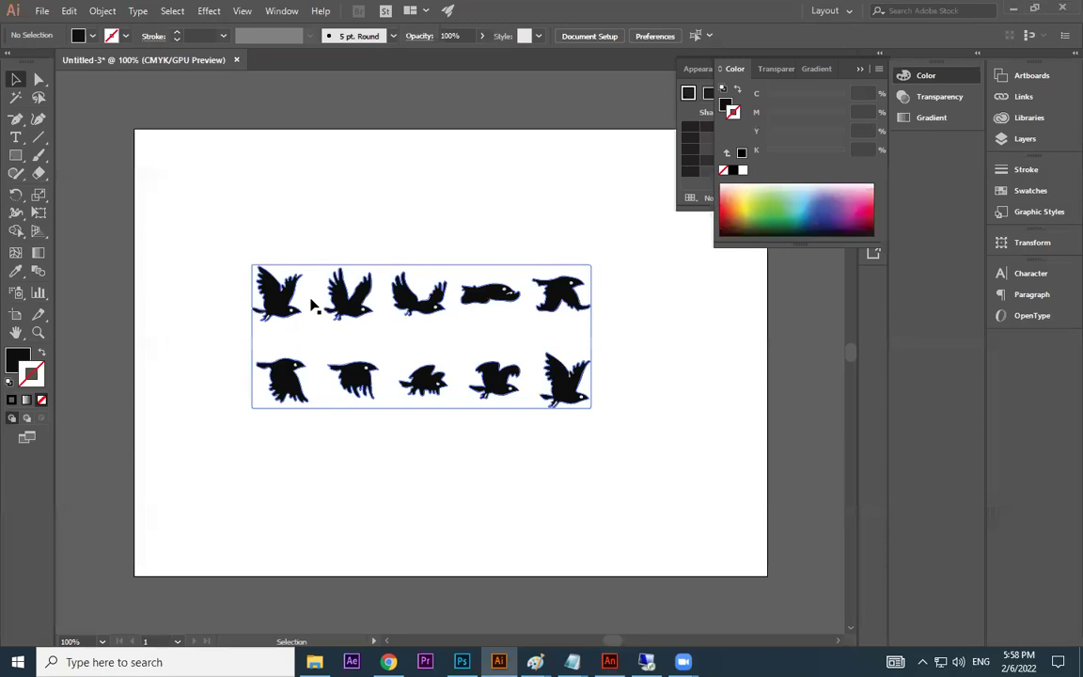
{"action": "left_click", "coordinate": [353, 326]}
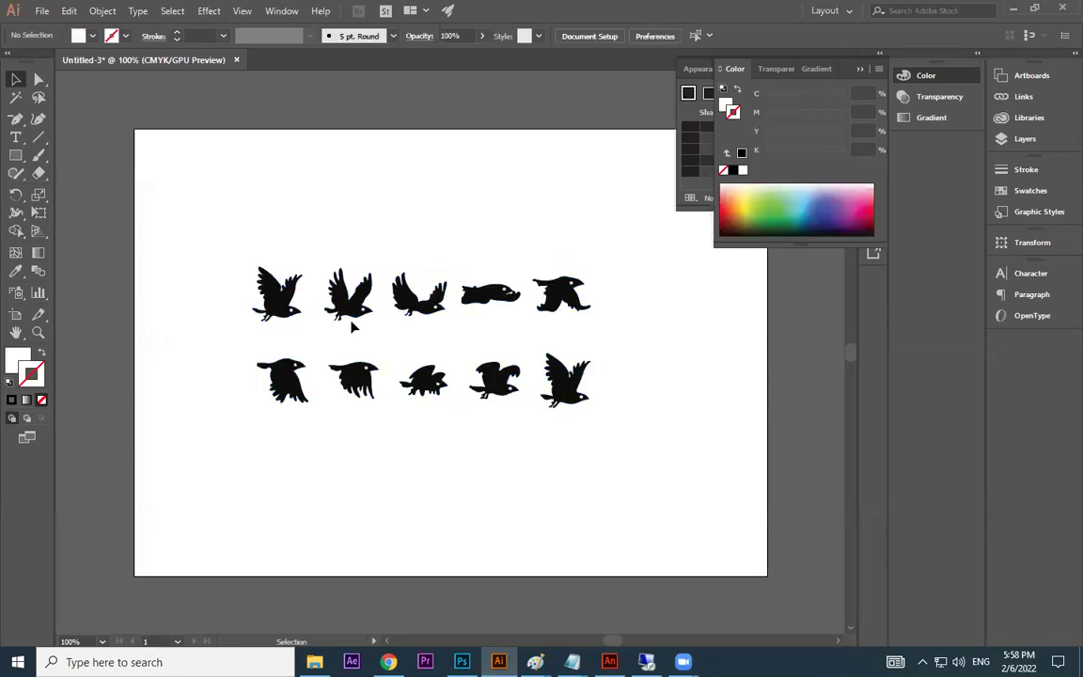
{"action": "key", "text": "alt+Tab"}
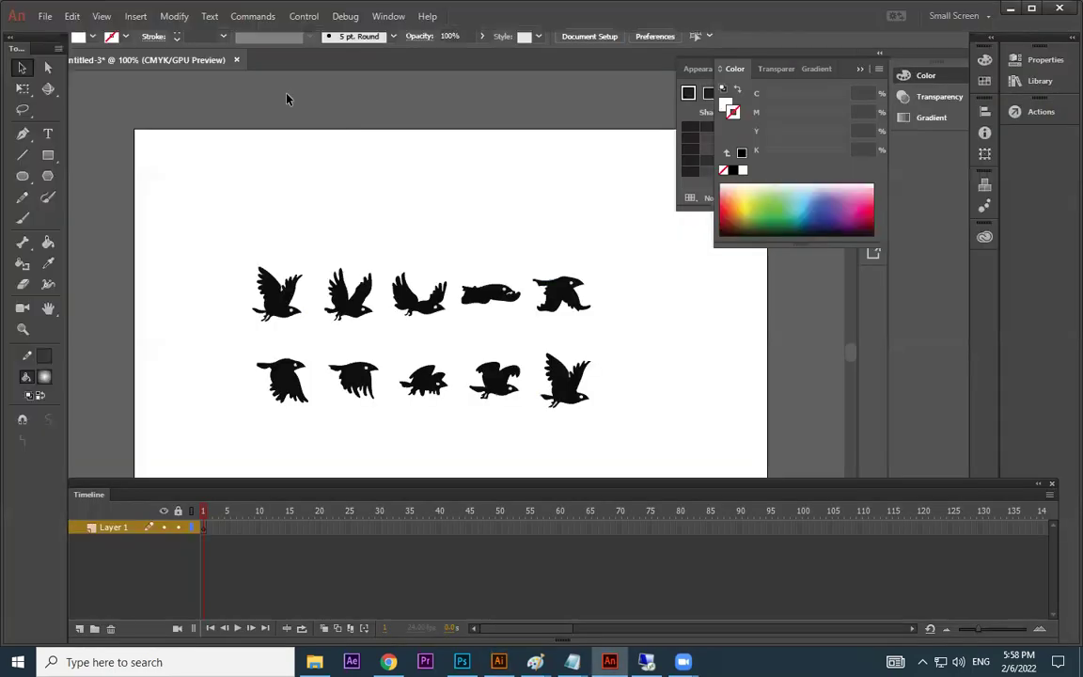
{"action": "left_click", "coordinate": [133, 18]}
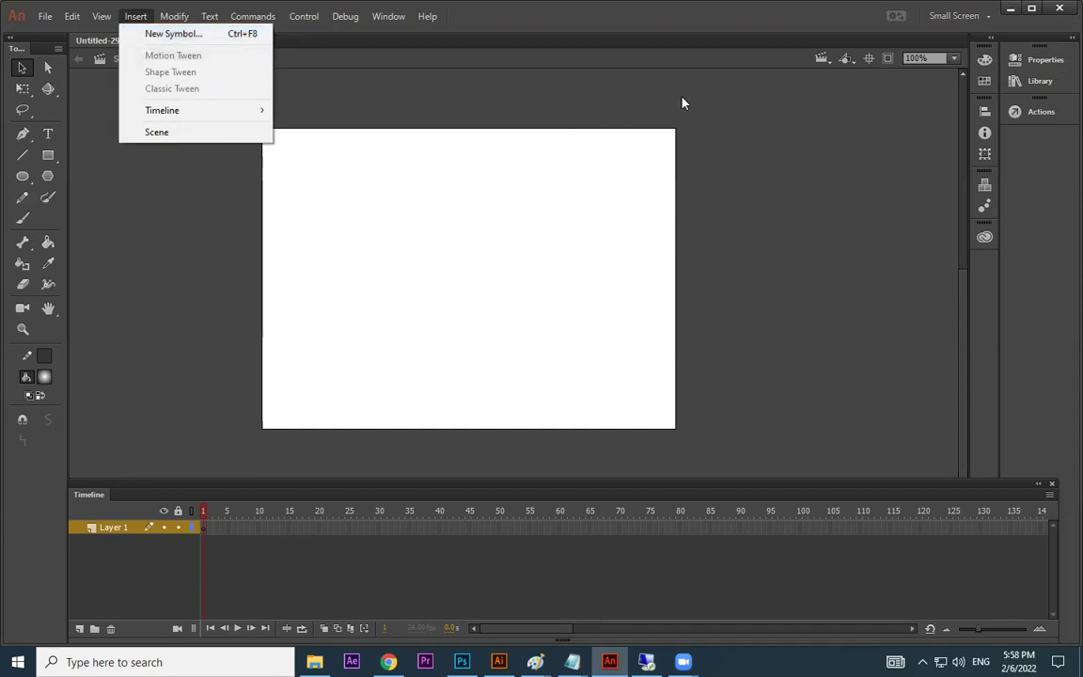
{"action": "left_click", "coordinate": [526, 167]}
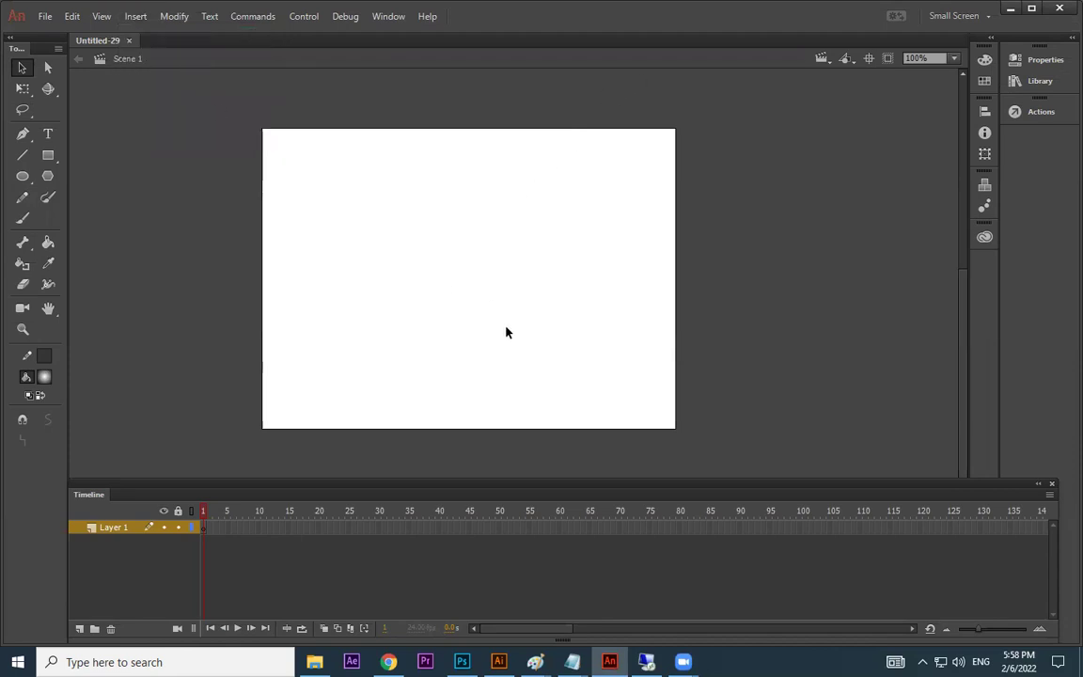
Copy the first upper-row bird from Illustrator and paste it into Animate using AI File Importer preferences, recommended import settings and maintained layers.
{"action": "key", "text": "alt+Tab"}
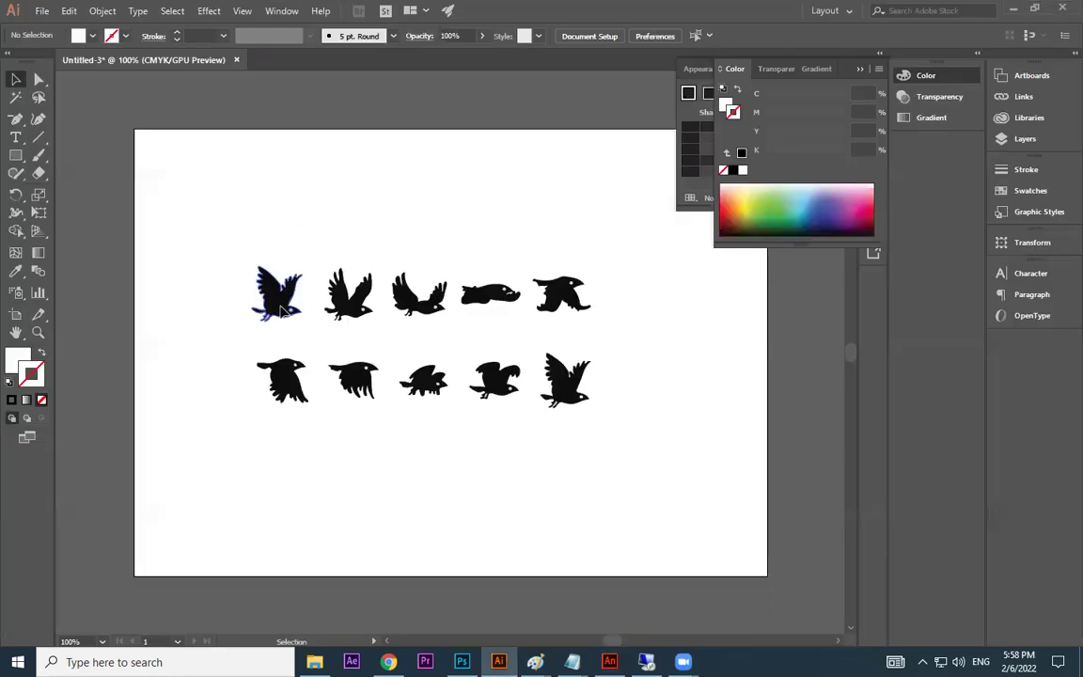
{"action": "left_click", "coordinate": [280, 310]}
{"action": "key", "text": "a"}
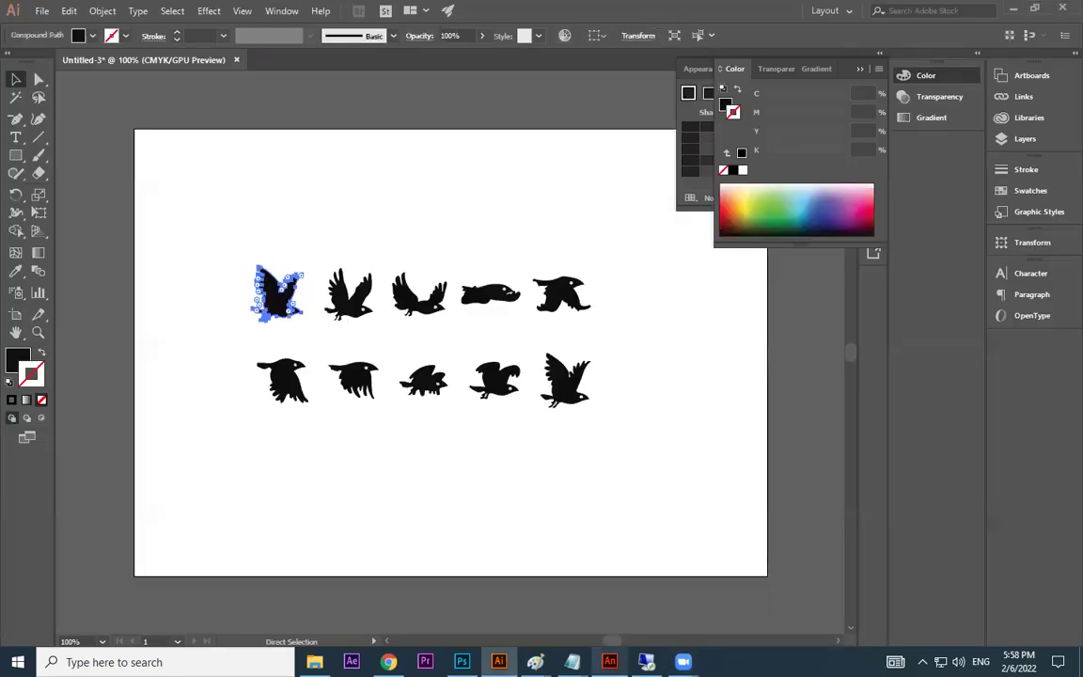
{"action": "key", "text": "alt+Tab"}
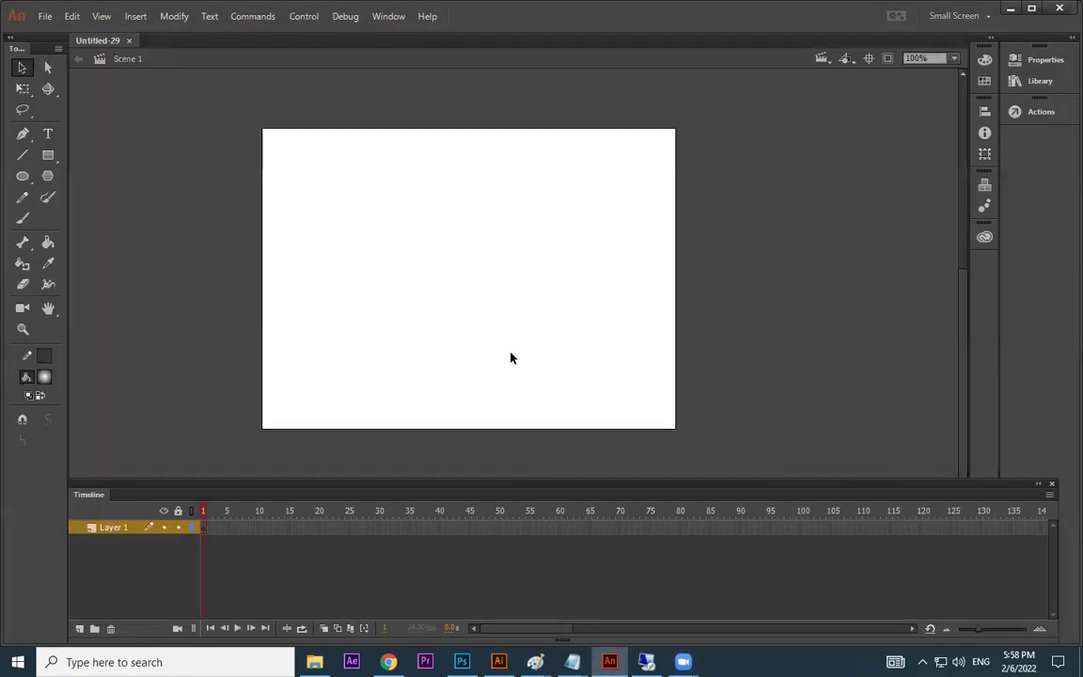
{"action": "key", "text": "ctrl+v"}
{"action": "left_click_drag", "start_coordinate": [542, 266], "coordinate": [619, 164]}
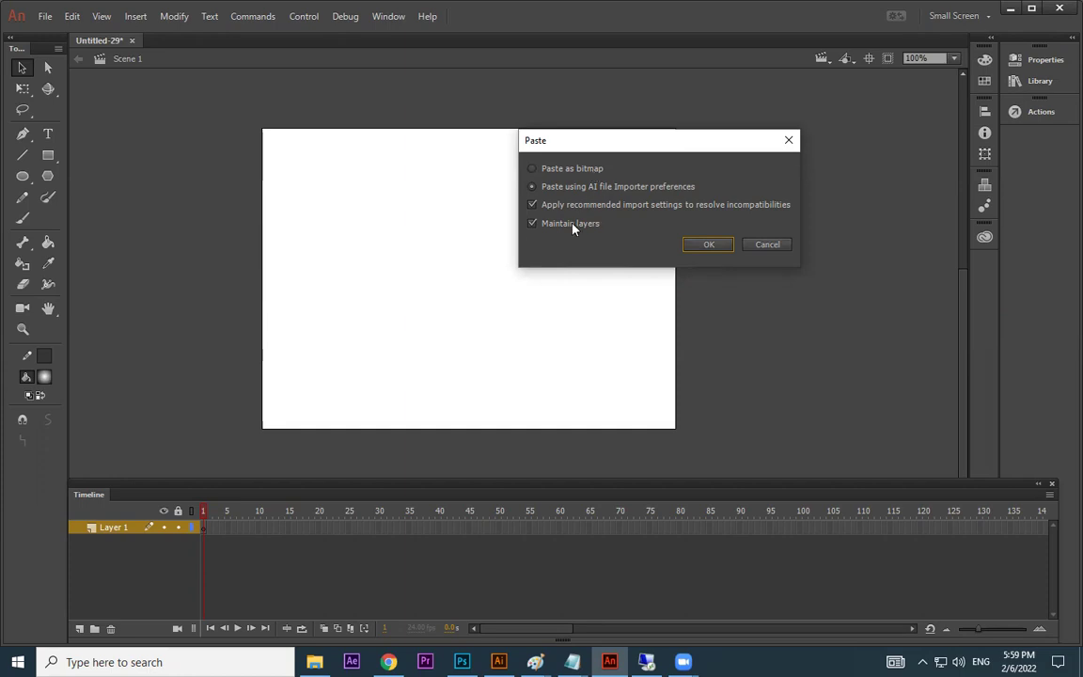
{"action": "left_click", "coordinate": [709, 245]}
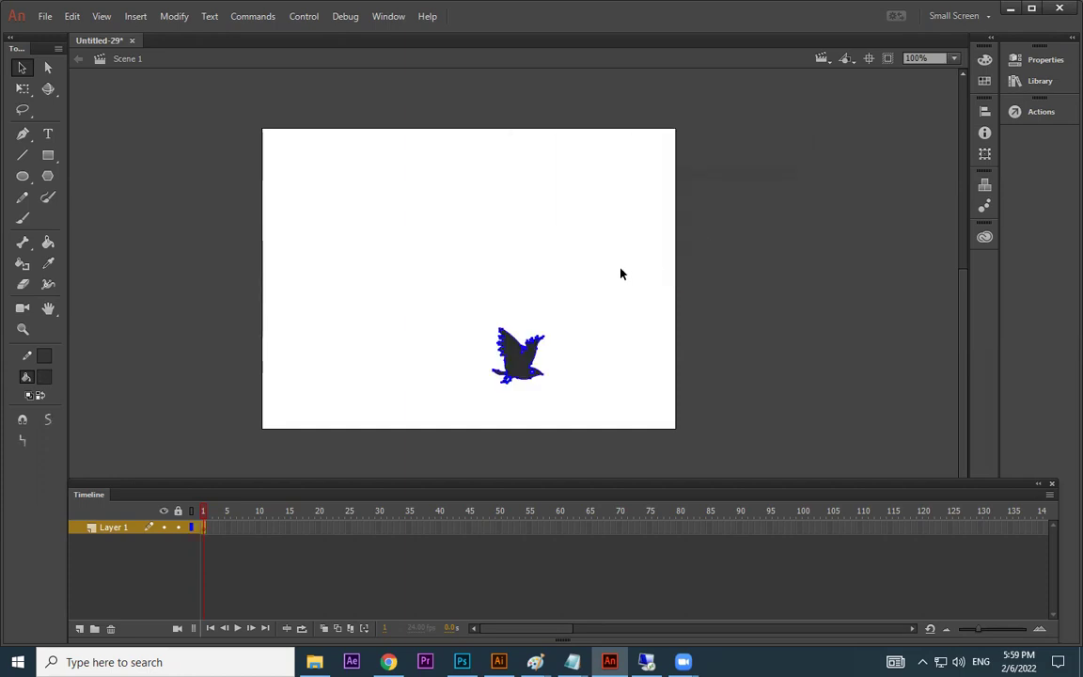
Move the pasted bird to the middle of the stage and deselect it.
{"action": "left_click_drag", "start_coordinate": [524, 360], "coordinate": [460, 269]}
{"action": "left_click", "coordinate": [556, 326]}
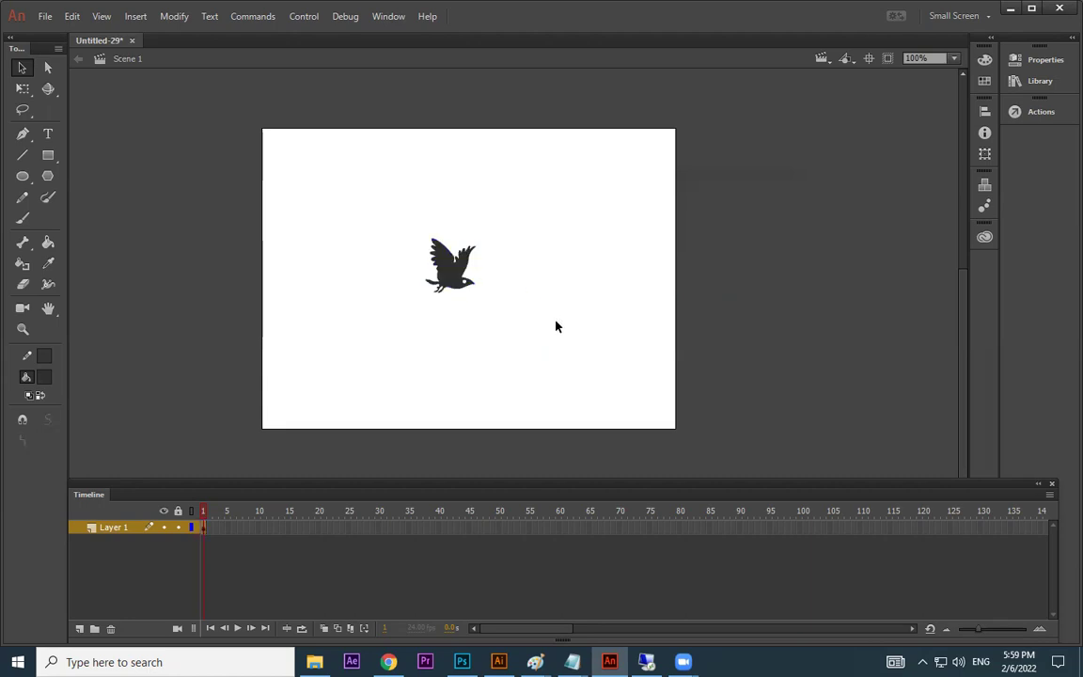
{"action": "left_click", "coordinate": [461, 278]}
{"action": "left_click", "coordinate": [605, 323]}
{"action": "left_click", "coordinate": [475, 280]}
{"action": "left_click", "coordinate": [634, 326]}
Convert the whole bird drawing into a Movie Clip symbol named "bird".
{"action": "left_click_drag", "start_coordinate": [543, 215], "coordinate": [318, 399]}
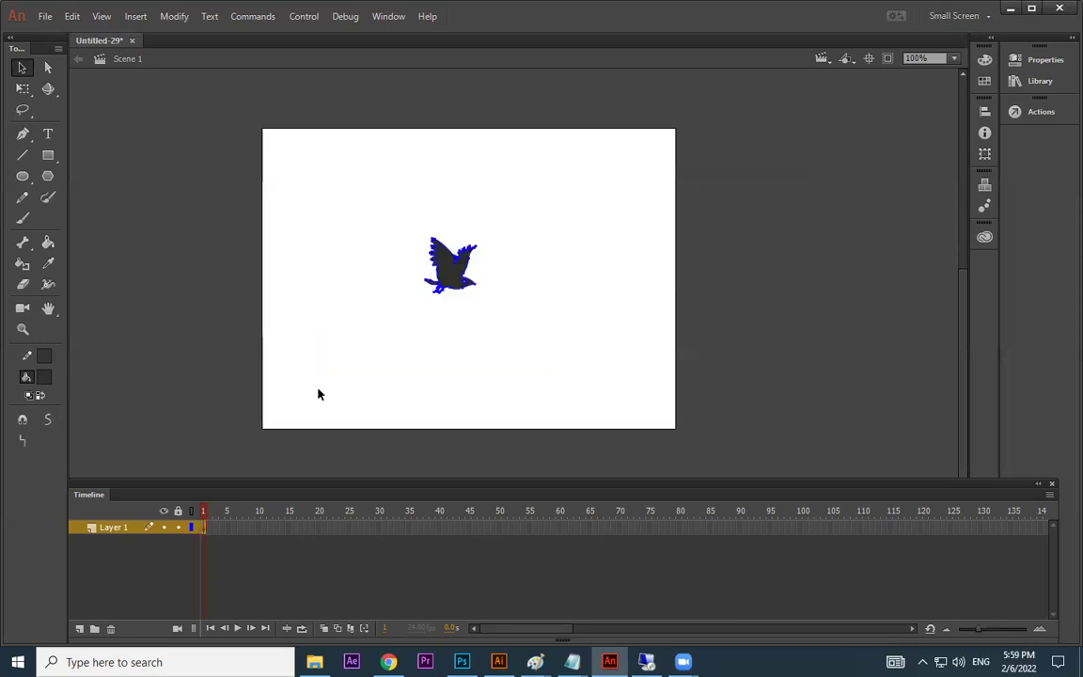
{"action": "key", "text": "F8"}
{"action": "type", "text": "bird"}
{"action": "left_click", "coordinate": [674, 184]}
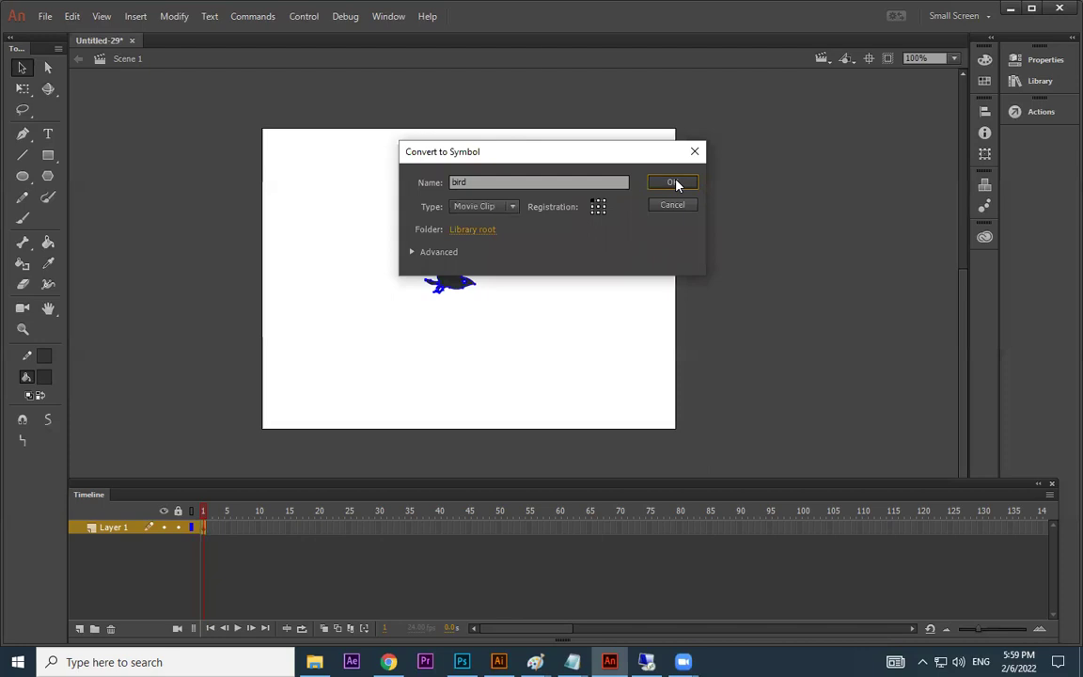
{"action": "left_click_drag", "start_coordinate": [653, 149], "coordinate": [804, 139]}
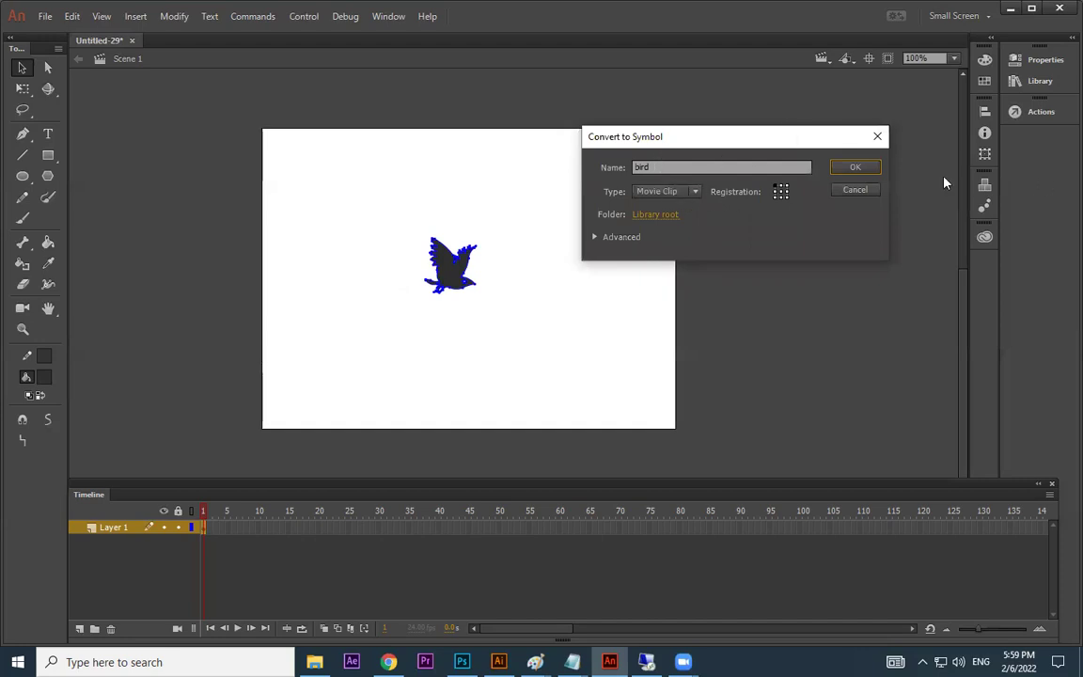
{"action": "left_click", "coordinate": [856, 169]}
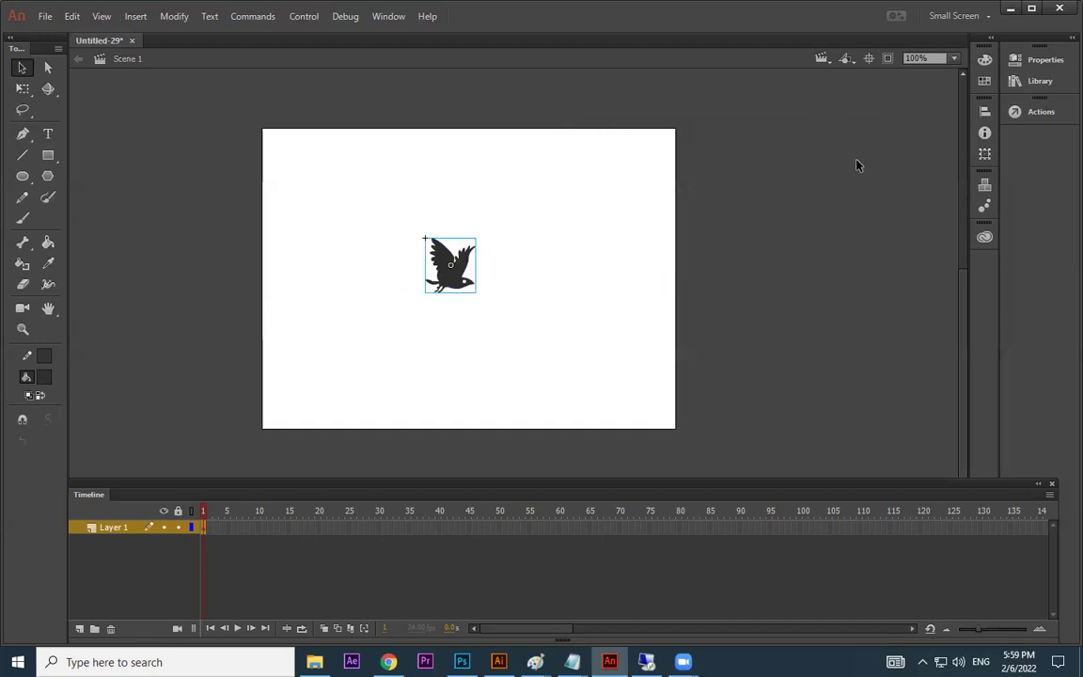
Inside the bird symbol, insert a keyframe at frame 2 and delete the bird drawing from it.
{"action": "double_click", "coordinate": [461, 278]}
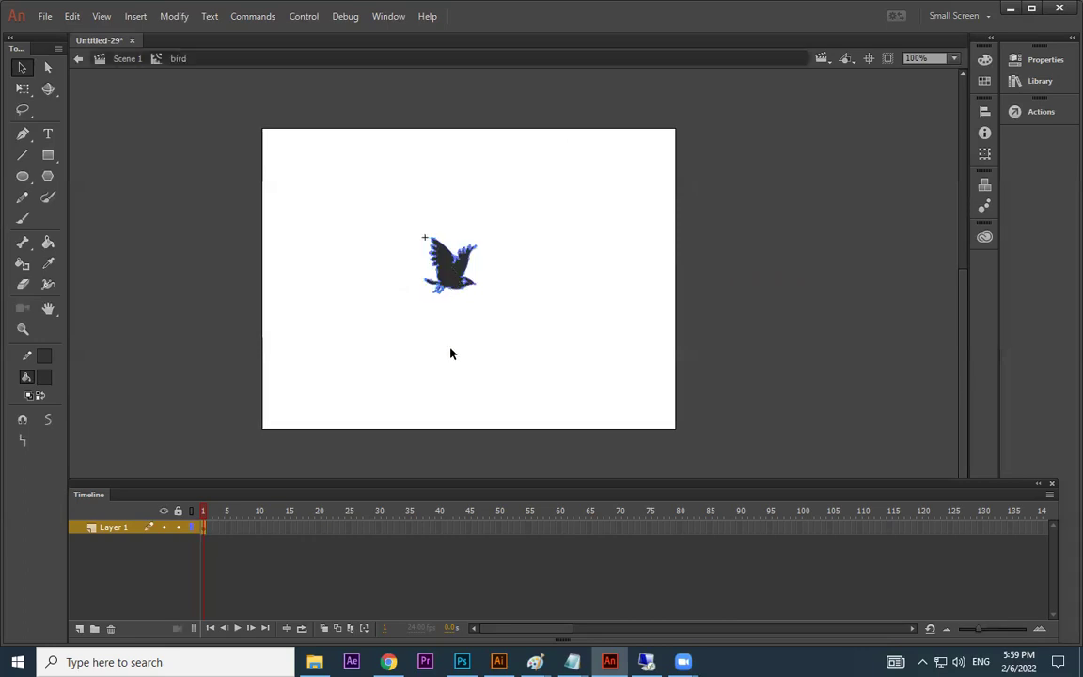
{"action": "left_click", "coordinate": [558, 320]}
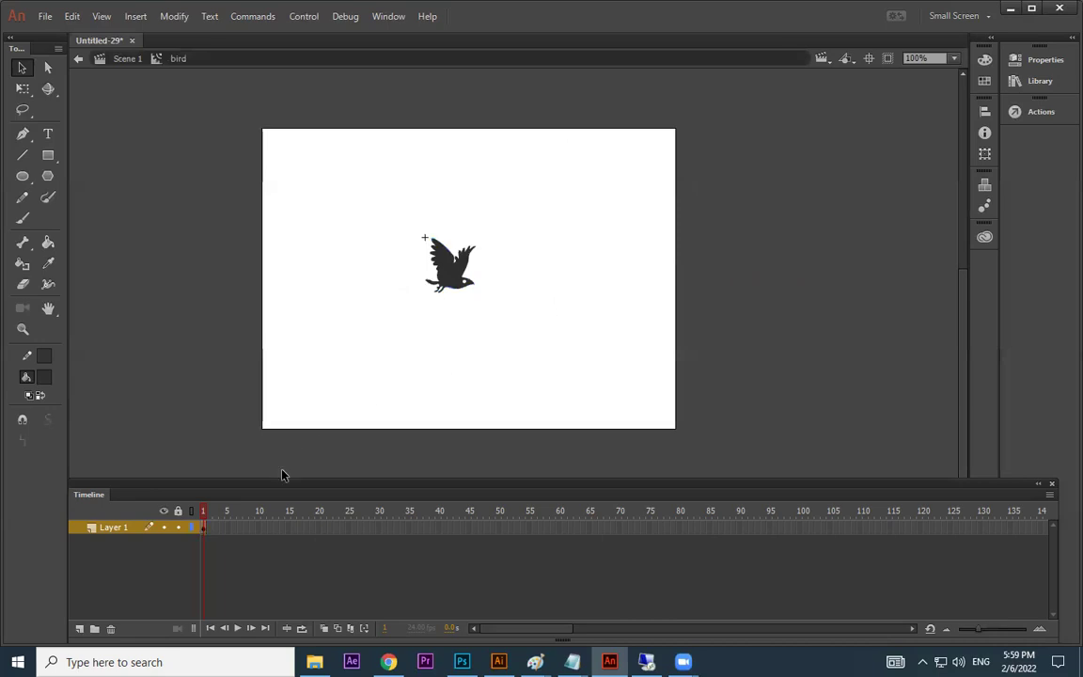
{"action": "key", "text": "F6"}
{"action": "left_click_drag", "start_coordinate": [530, 178], "coordinate": [358, 348]}
{"action": "key", "text": "Delete"}
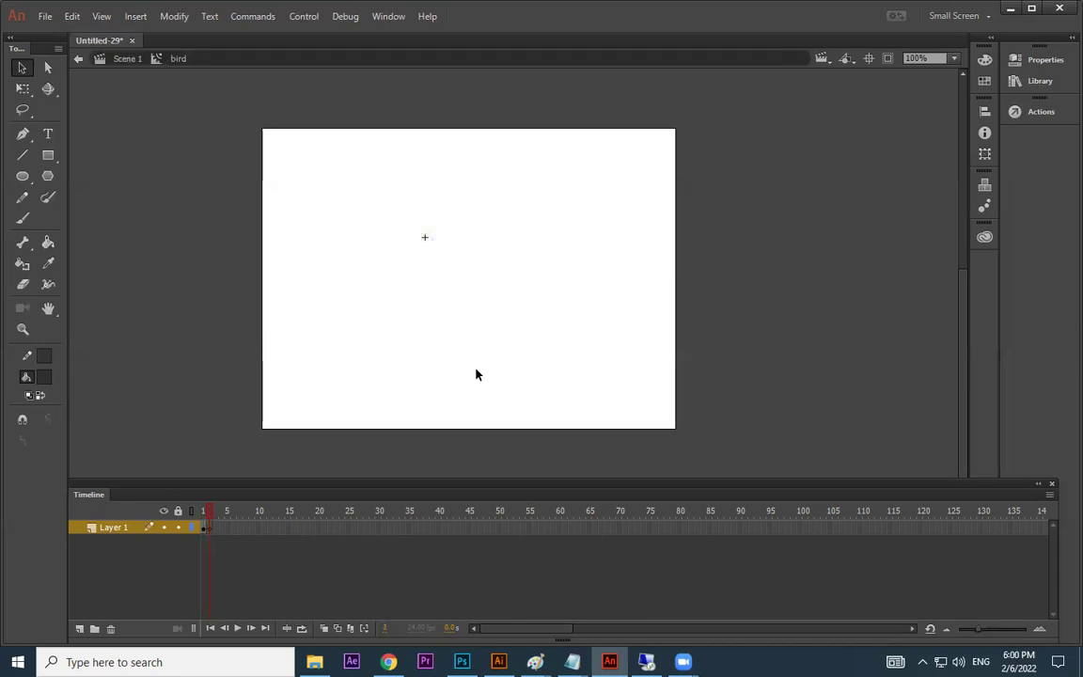
Turn on onion skinning and paste the second upper-row bird from Illustrator into the symbol using AI File Importer preferences.
{"action": "left_click", "coordinate": [324, 629]}
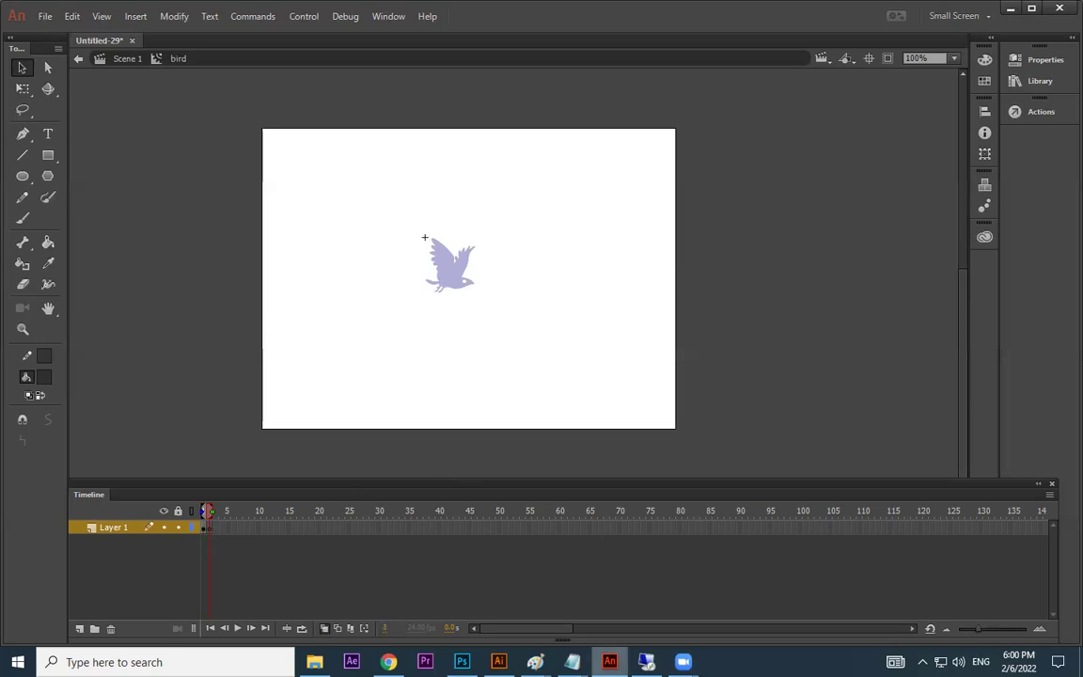
{"action": "key", "text": "alt+Tab"}
{"action": "left_click", "coordinate": [357, 309]}
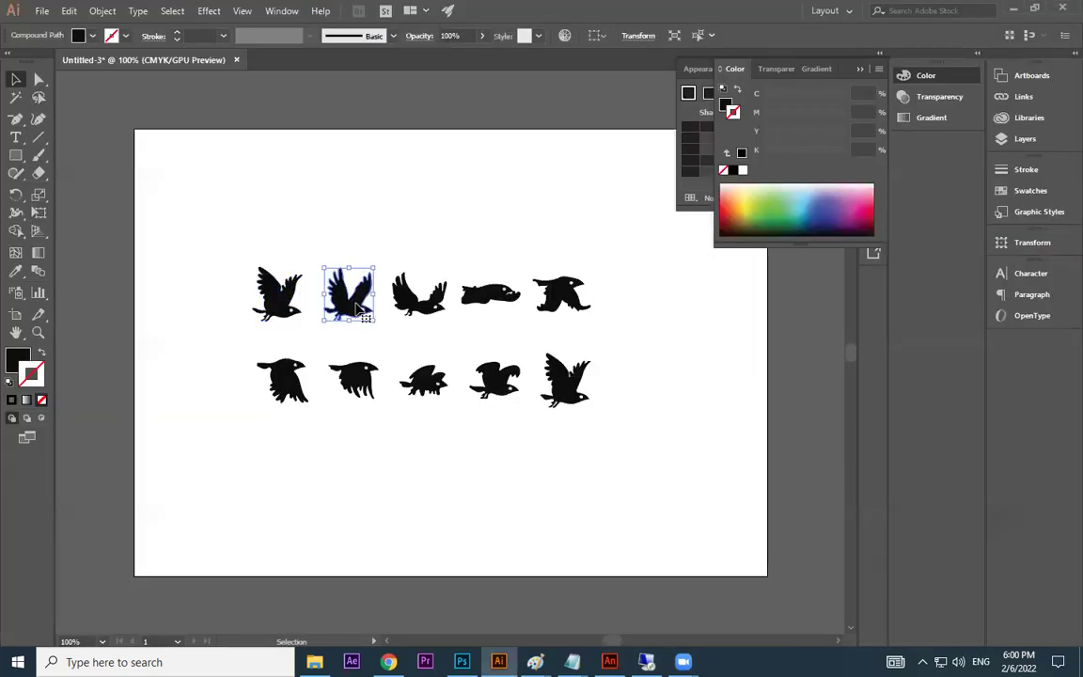
{"action": "key", "text": "a"}
{"action": "left_click", "coordinate": [610, 662]}
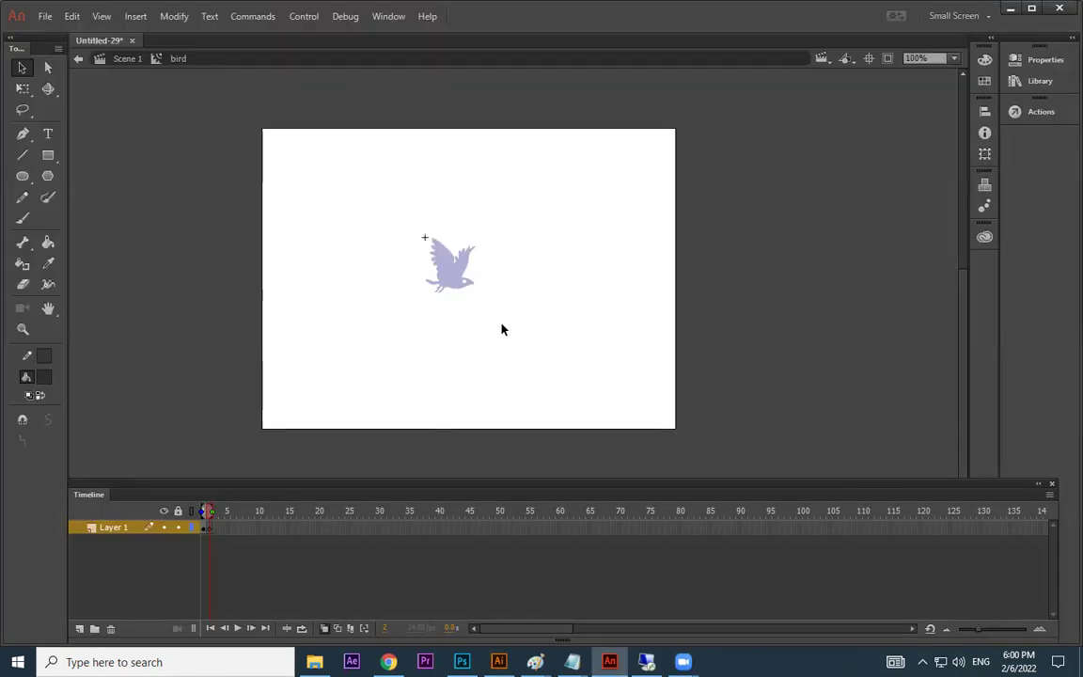
{"action": "key", "text": "ctrl+v"}
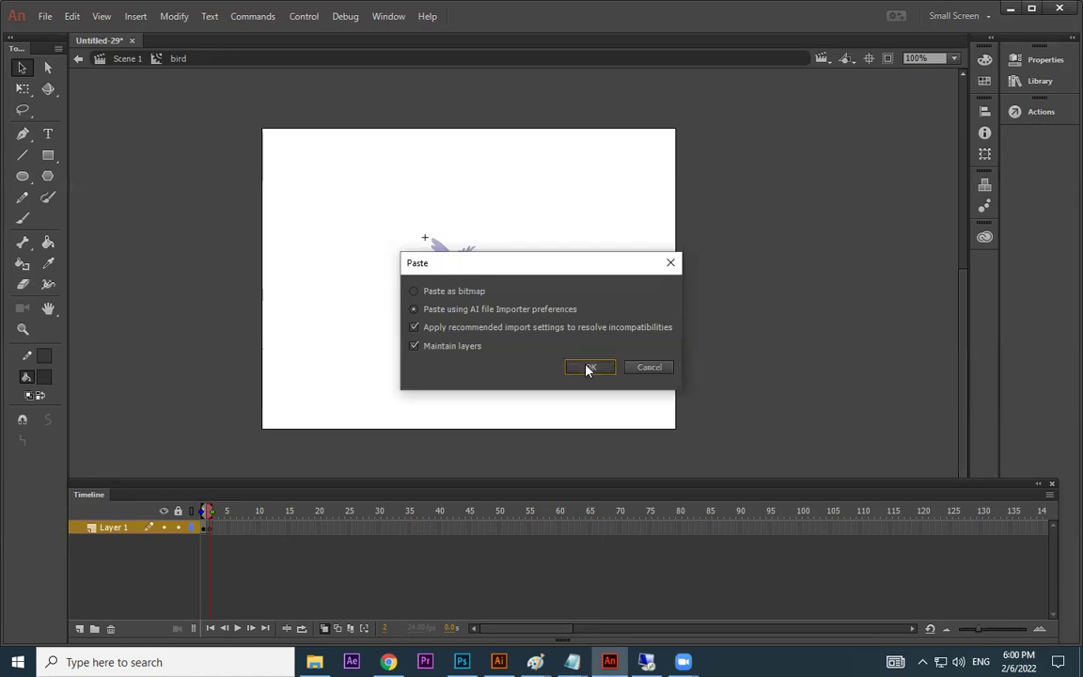
{"action": "left_click", "coordinate": [588, 369]}
Align the second bird's body with the onion-skinned first bird and deselect it.
{"action": "key", "text": "ctrl+="}
{"action": "left_click_drag", "start_coordinate": [536, 375], "coordinate": [402, 200]}
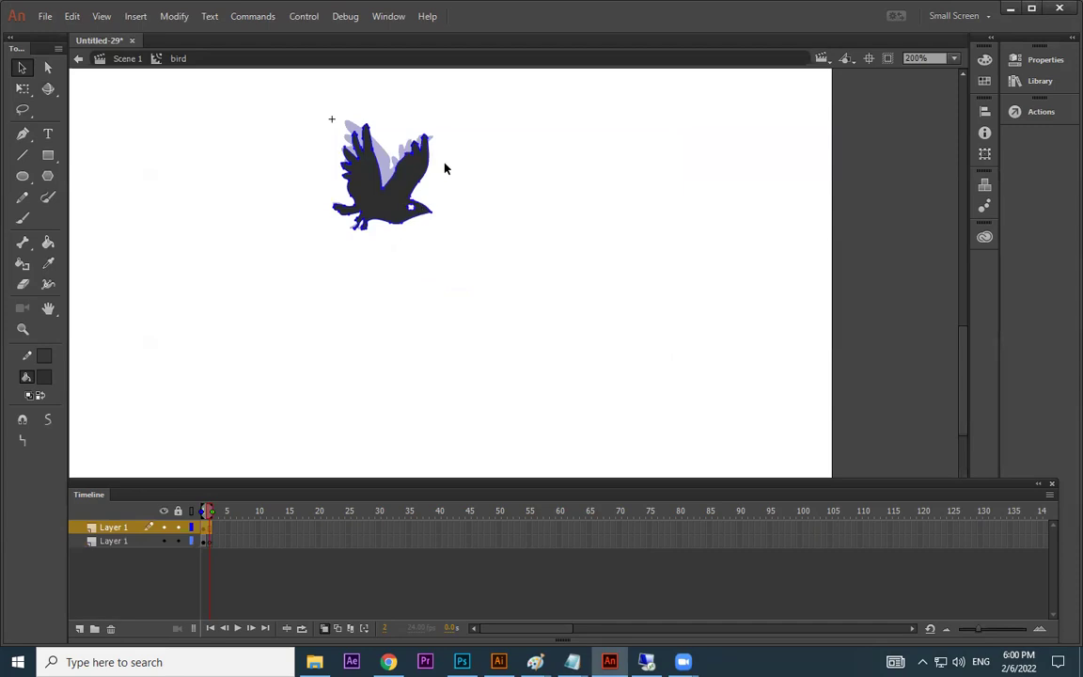
{"action": "left_click", "coordinate": [524, 329]}
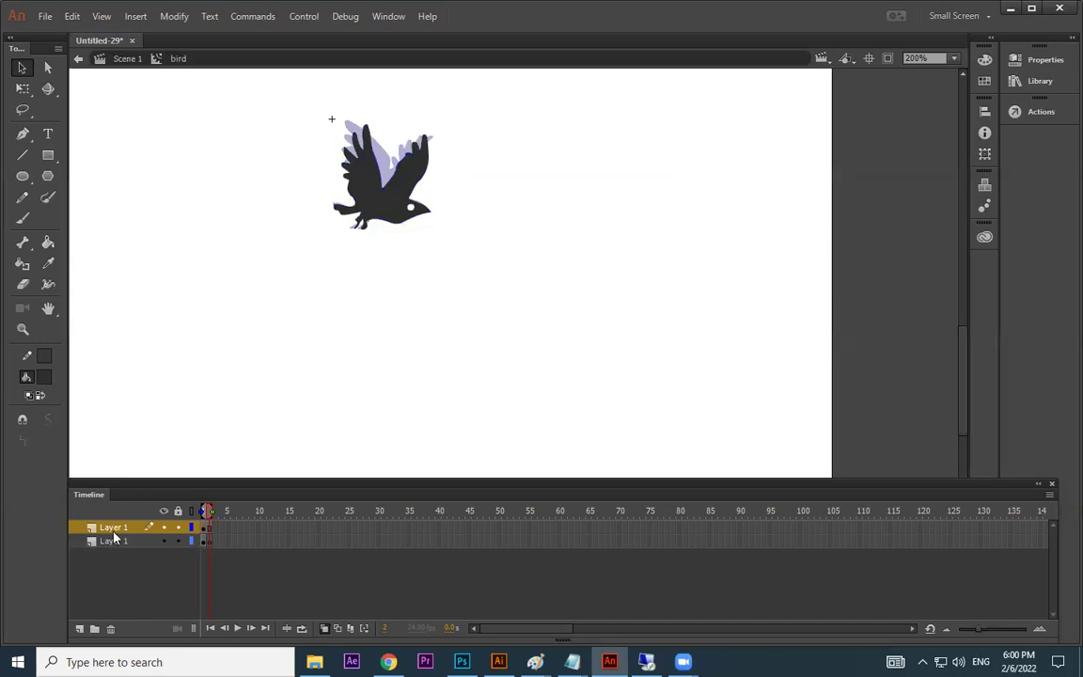
Delete the upper Layer 1 that holds the pasted second bird, and go to frame 2 of the remaining layer.
{"action": "left_click", "coordinate": [164, 528]}
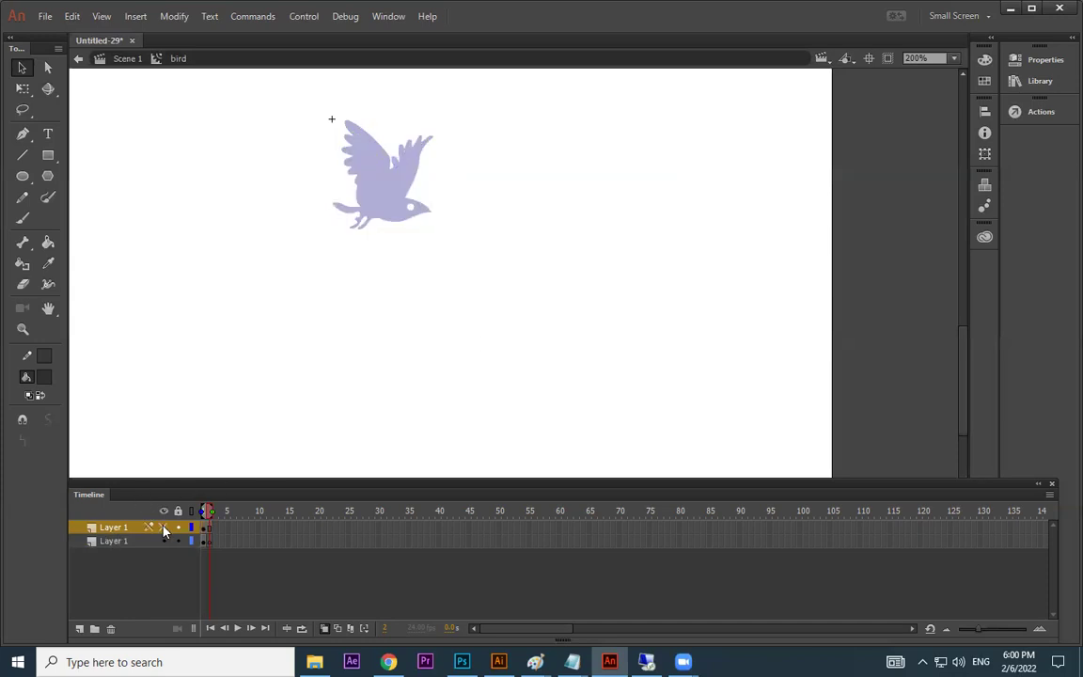
{"action": "left_click", "coordinate": [164, 528]}
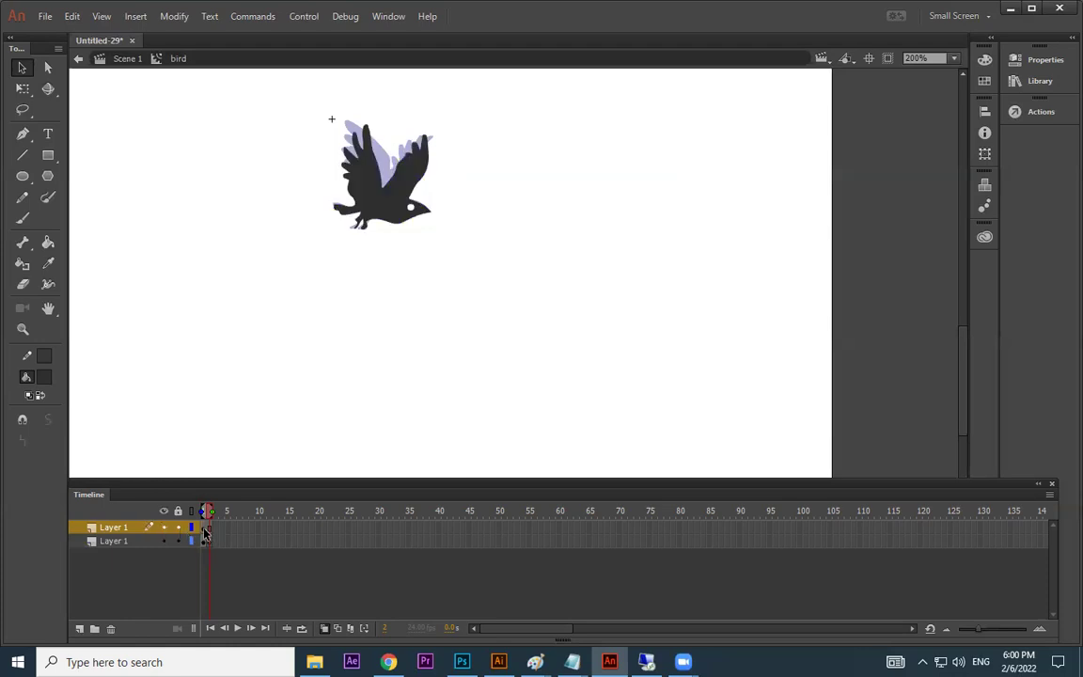
{"action": "left_click", "coordinate": [206, 529]}
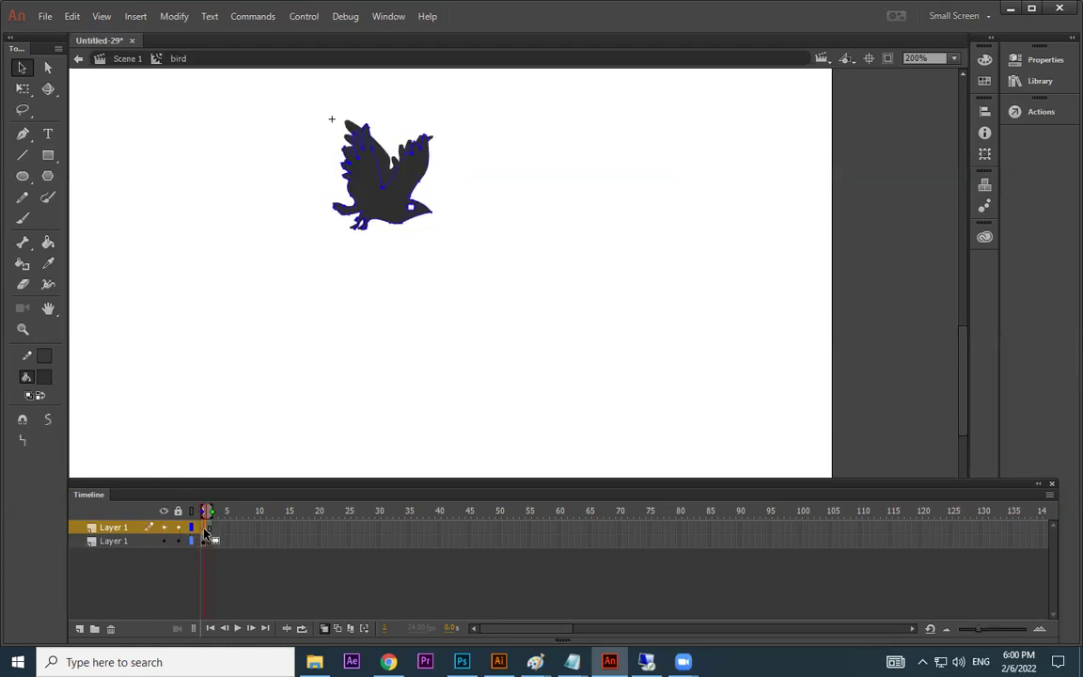
{"action": "right_click", "coordinate": [118, 529]}
{"action": "left_click", "coordinate": [174, 237]}
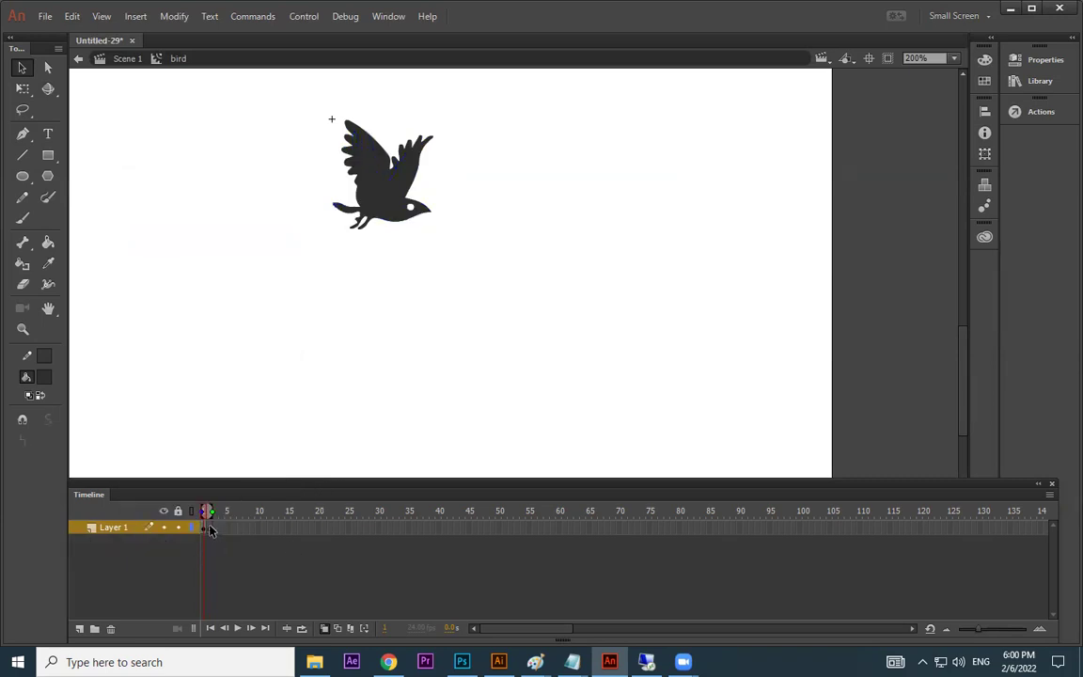
{"action": "left_click", "coordinate": [213, 528]}
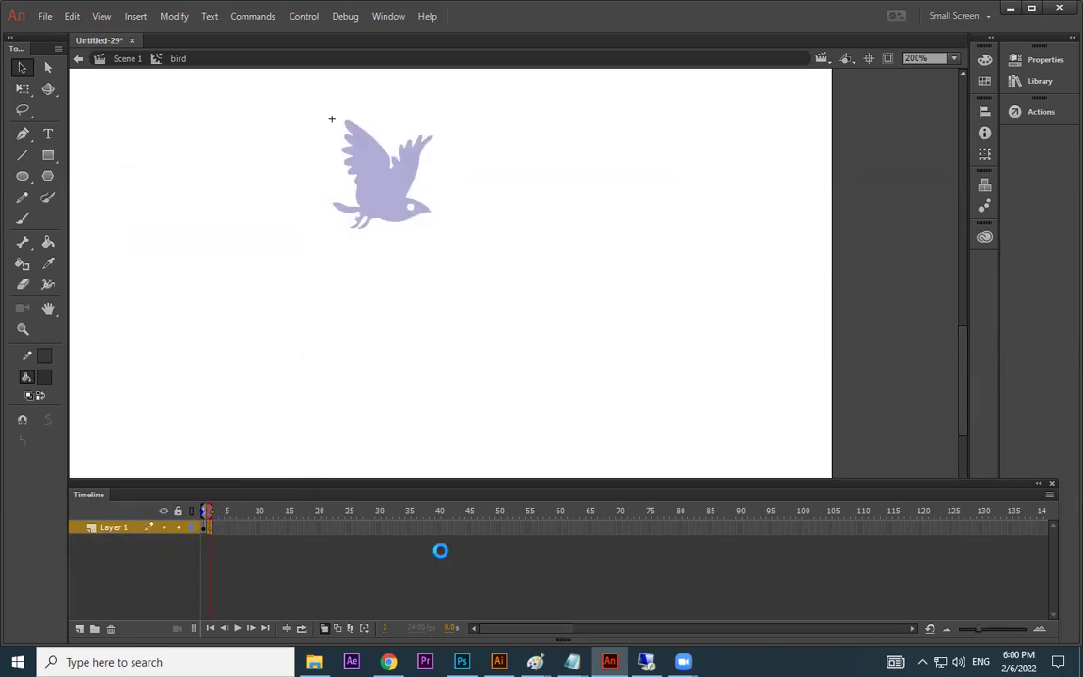
{"action": "key", "text": "ctrl+v"}
{"action": "left_click", "coordinate": [600, 376]}
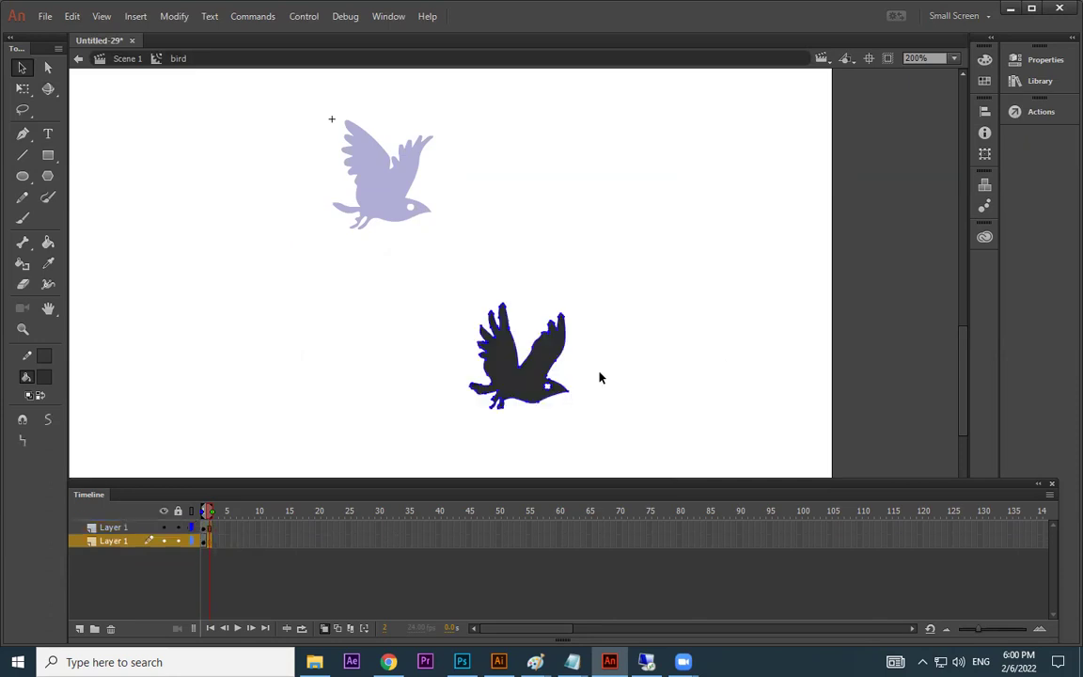
{"action": "key", "text": "ctrl+z"}
Paste the second bird into frame 2 using AI File Importer preferences without maintaining layers, and align it with the onion-skinned first bird.
{"action": "key", "text": "ctrl+v"}
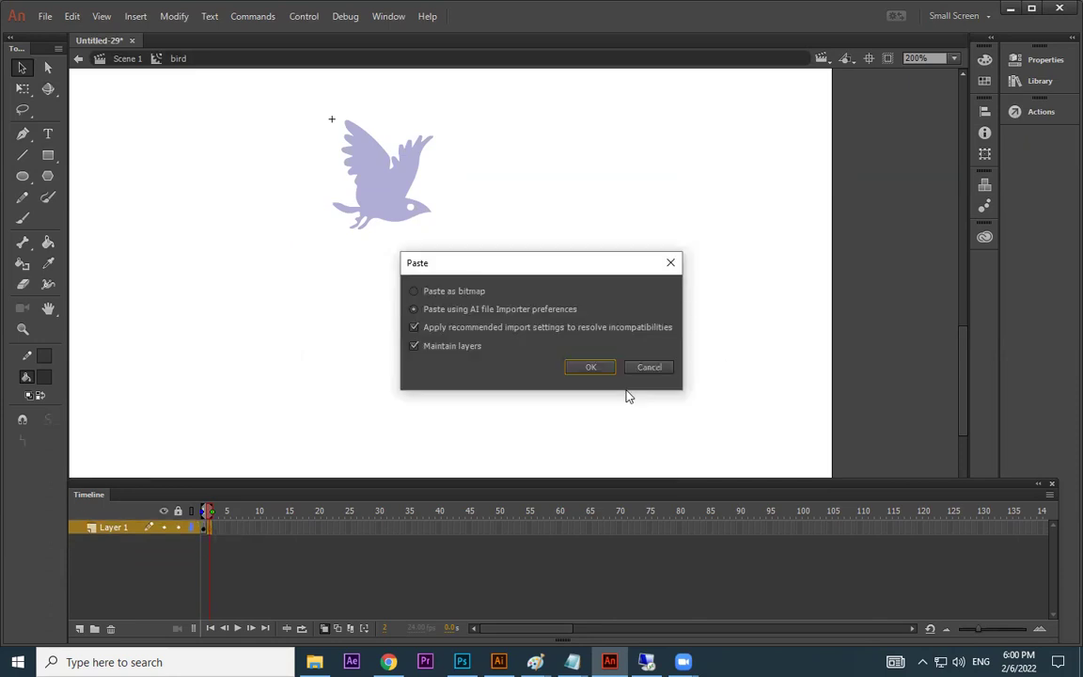
{"action": "left_click", "coordinate": [444, 348]}
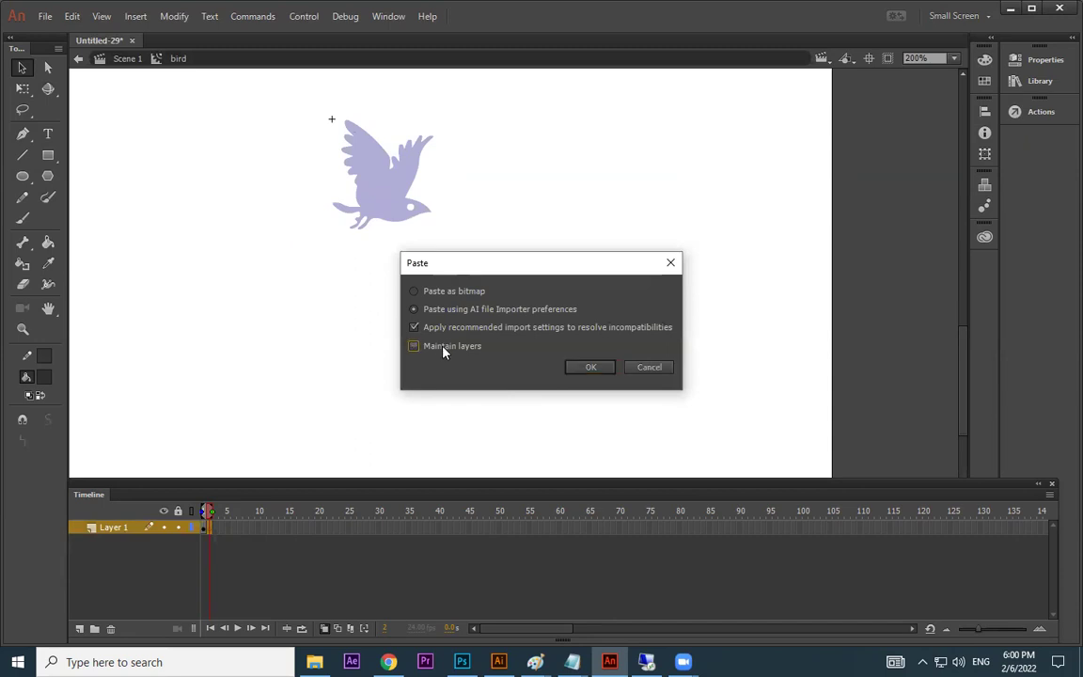
{"action": "left_click", "coordinate": [585, 368]}
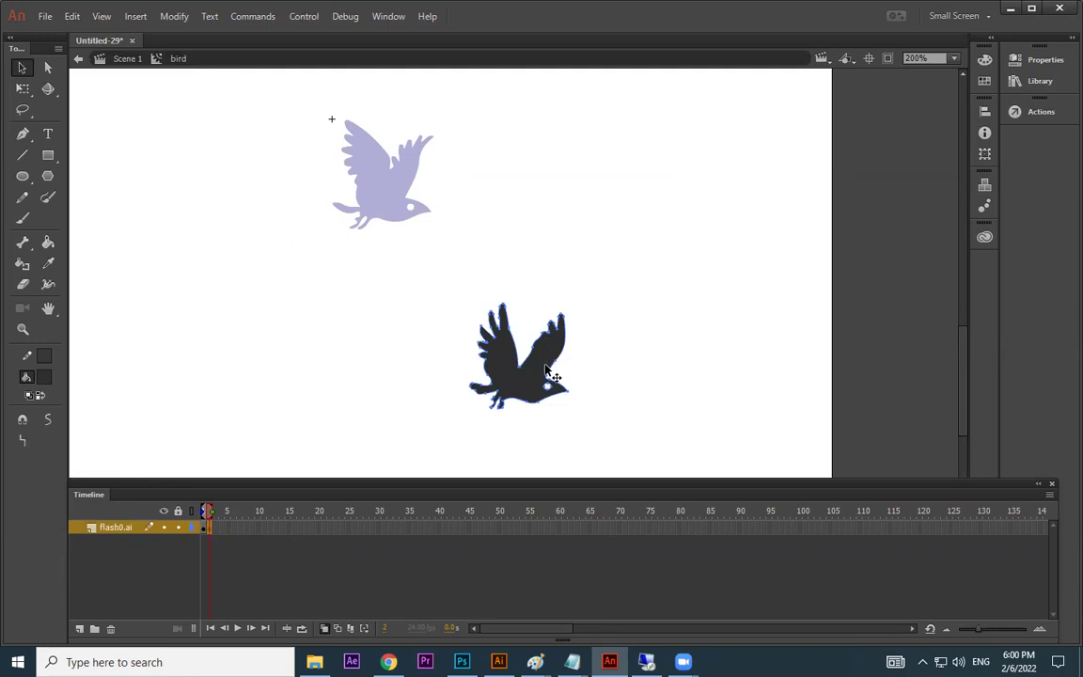
{"action": "left_click_drag", "start_coordinate": [543, 367], "coordinate": [409, 186]}
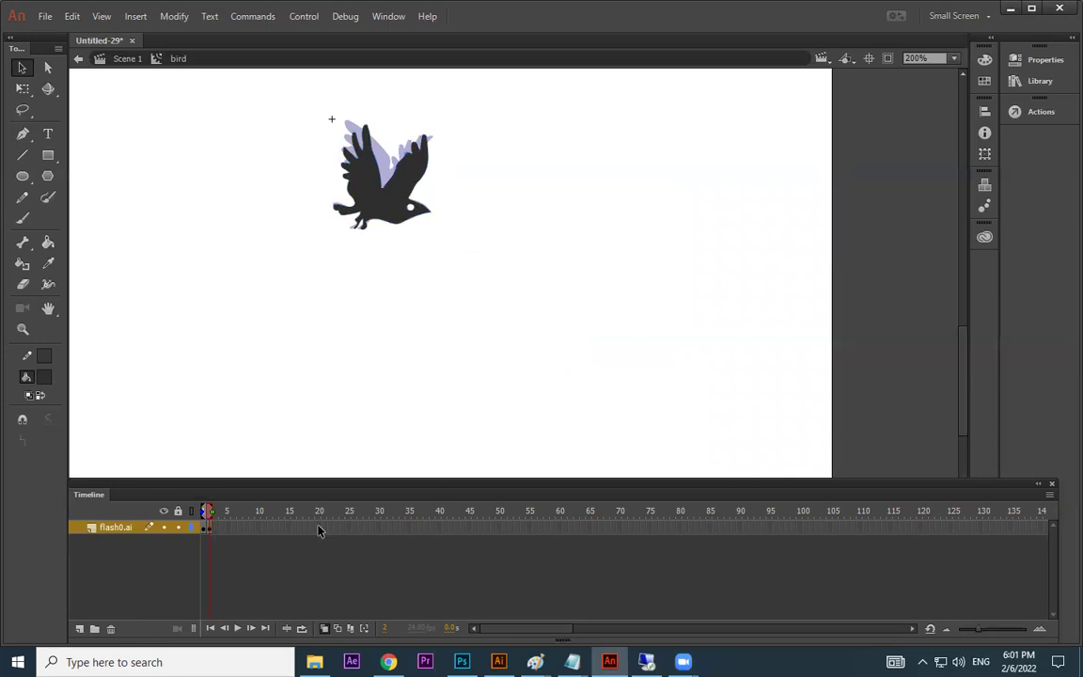
Add an emptied keyframe at frame 3 and paste Illustrator's third upper-row bird there without maintaining layers, aligned with the onion-skinned body.
{"action": "left_click_drag", "start_coordinate": [500, 111], "coordinate": [235, 294]}
{"action": "key", "text": "F7"}
{"action": "key", "text": "alt+Tab"}
{"action": "left_click", "coordinate": [428, 300]}
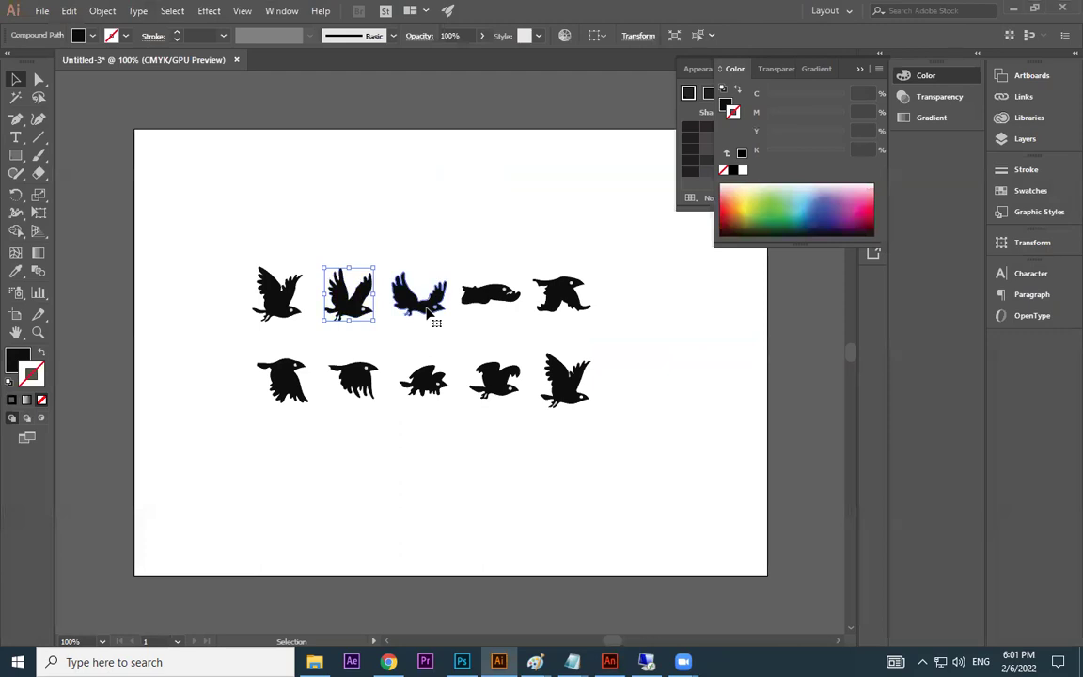
{"action": "key", "text": "alt+Tab"}
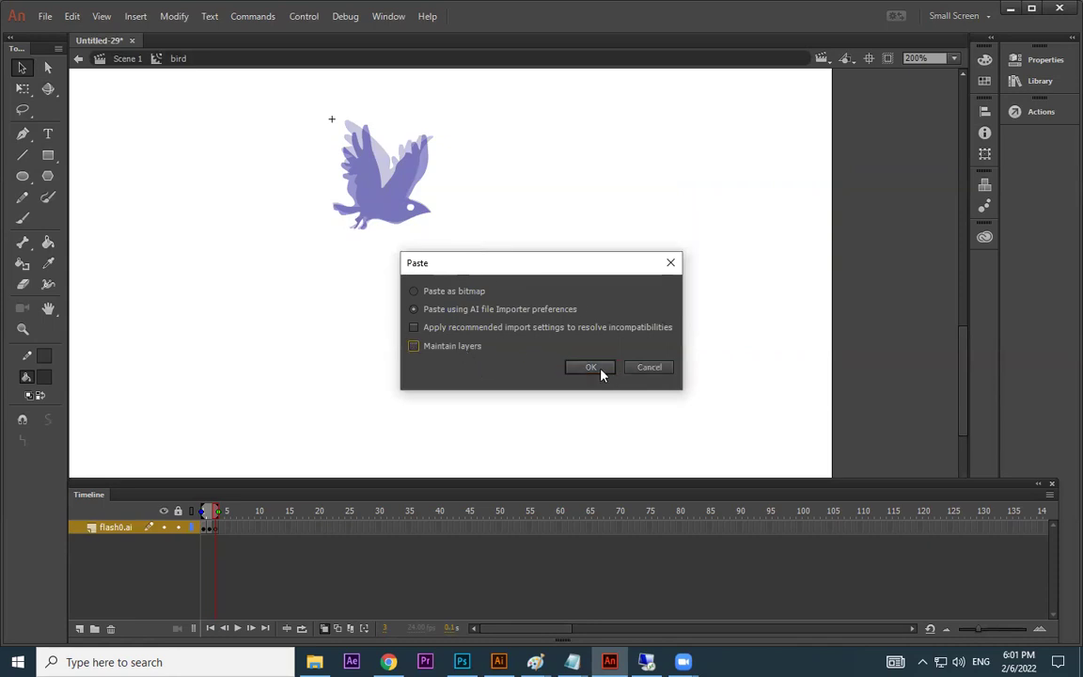
{"action": "left_click", "coordinate": [601, 370]}
{"action": "left_click_drag", "start_coordinate": [558, 364], "coordinate": [423, 191]}
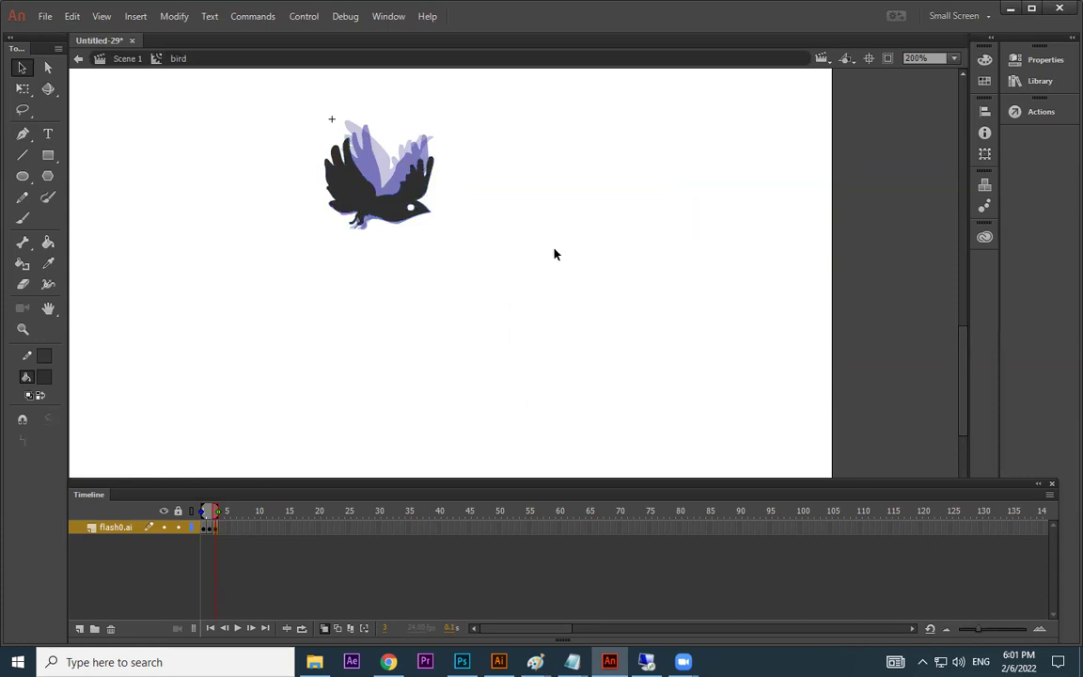
Add an emptied keyframe at frame 4 and paste Illustrator's fourth upper-row bird there, aligned with the onion-skinned birds.
{"action": "key", "text": "F6"}
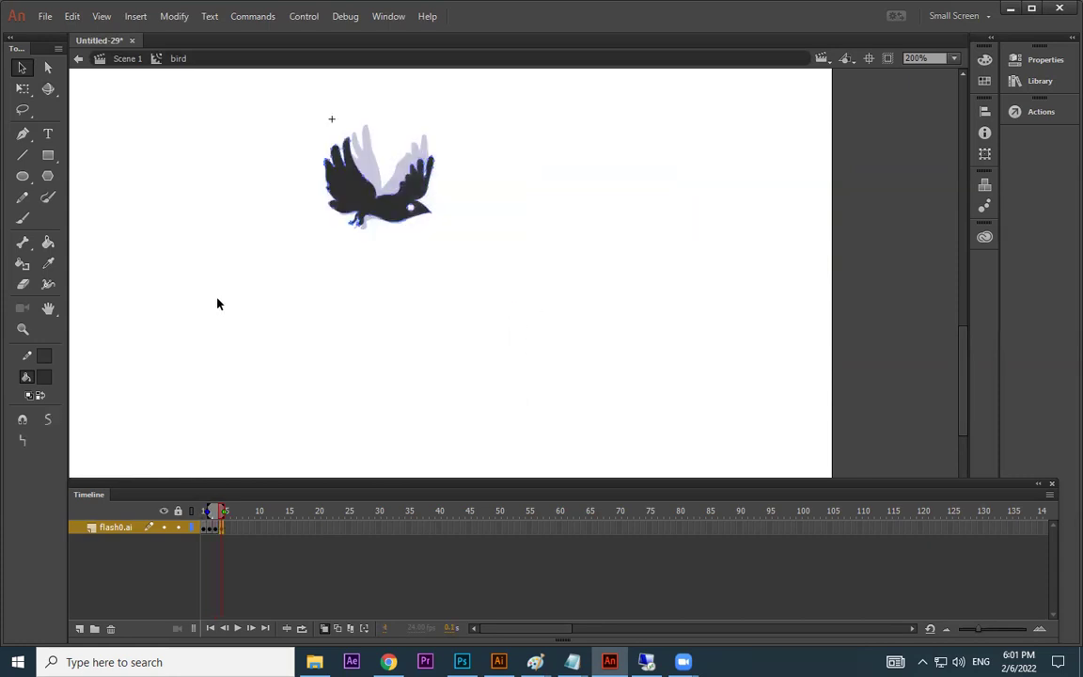
{"action": "key", "text": "Delete"}
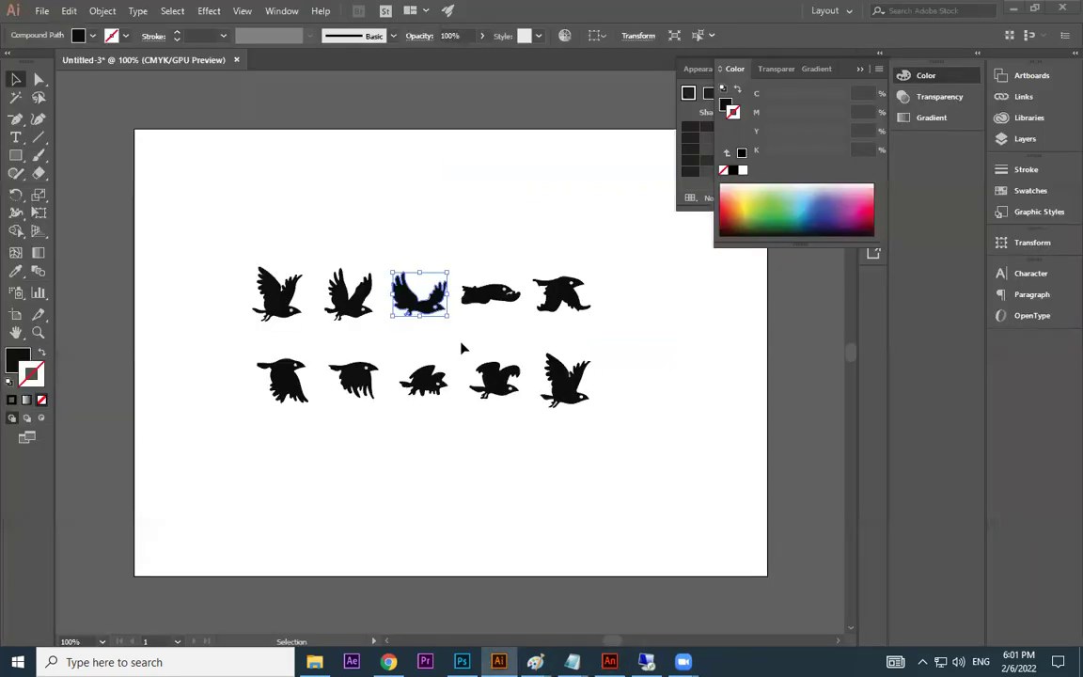
{"action": "key", "text": "alt+Tab"}
{"action": "left_click_drag", "start_coordinate": [503, 271], "coordinate": [460, 331]}
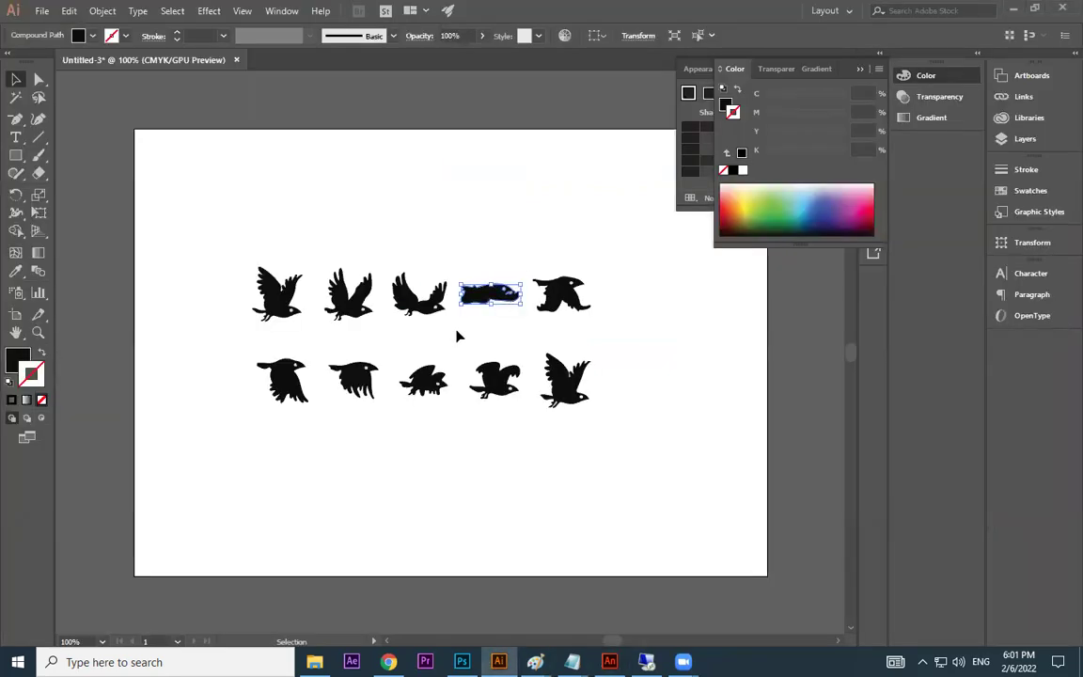
{"action": "key", "text": "alt+Tab"}
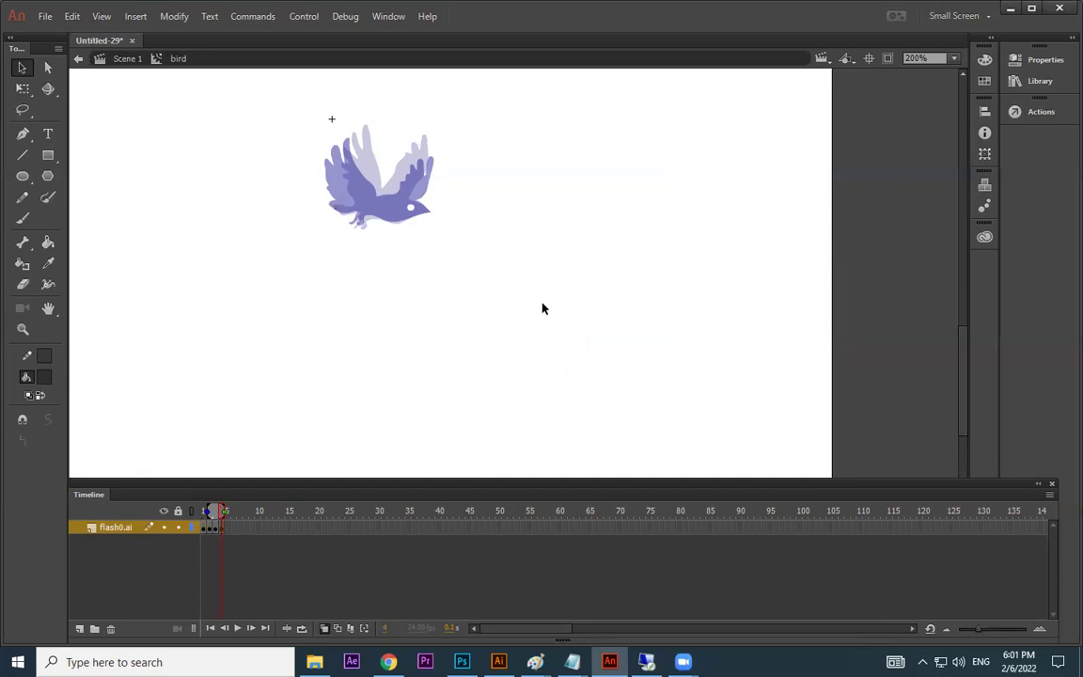
{"action": "key", "text": "ctrl+v"}
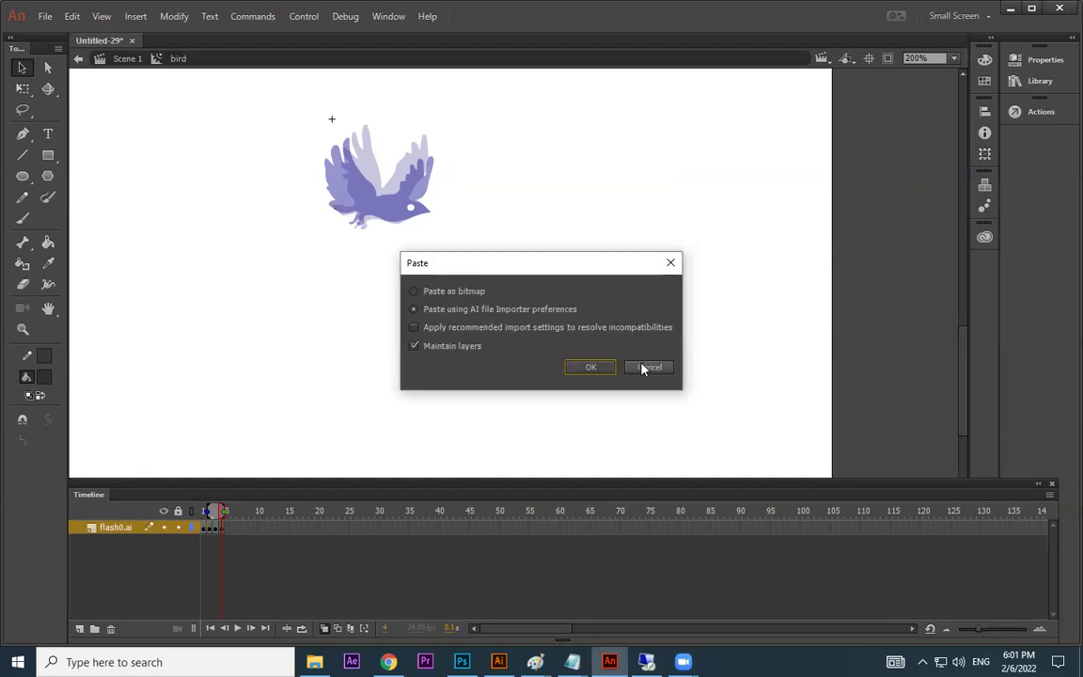
{"action": "left_click", "coordinate": [585, 368]}
{"action": "left_click_drag", "start_coordinate": [557, 350], "coordinate": [420, 223]}
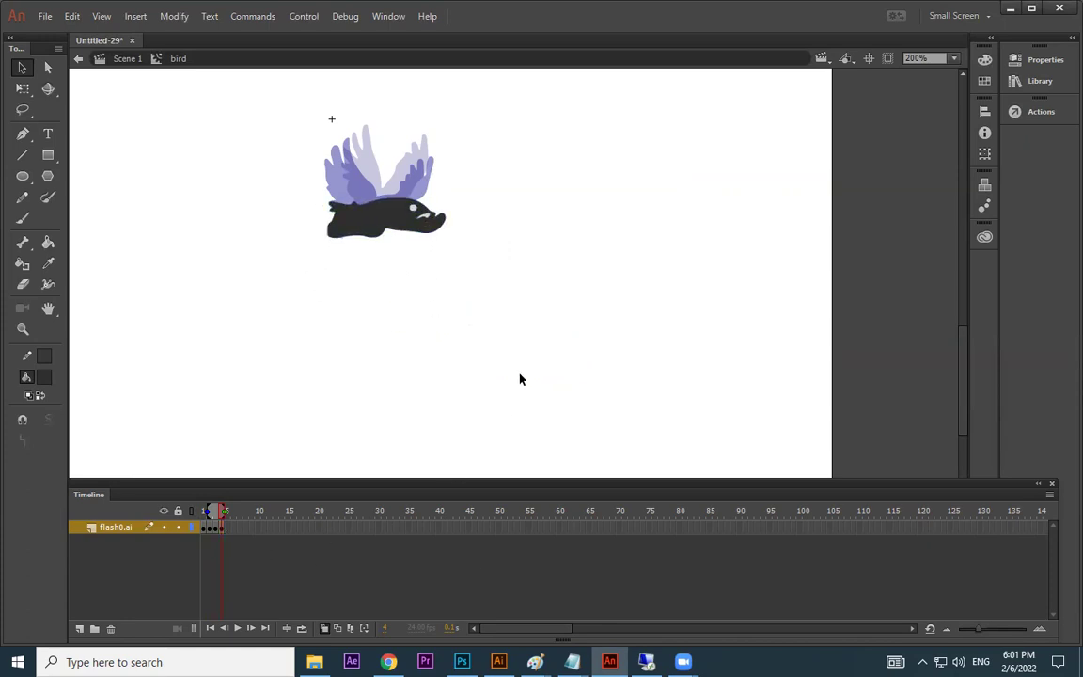
Insert a keyframe at frame 5 and switch to Illustrator for the fifth upper-row bird.
{"action": "key", "text": "F6"}
{"action": "key", "text": "alt+Tab"}
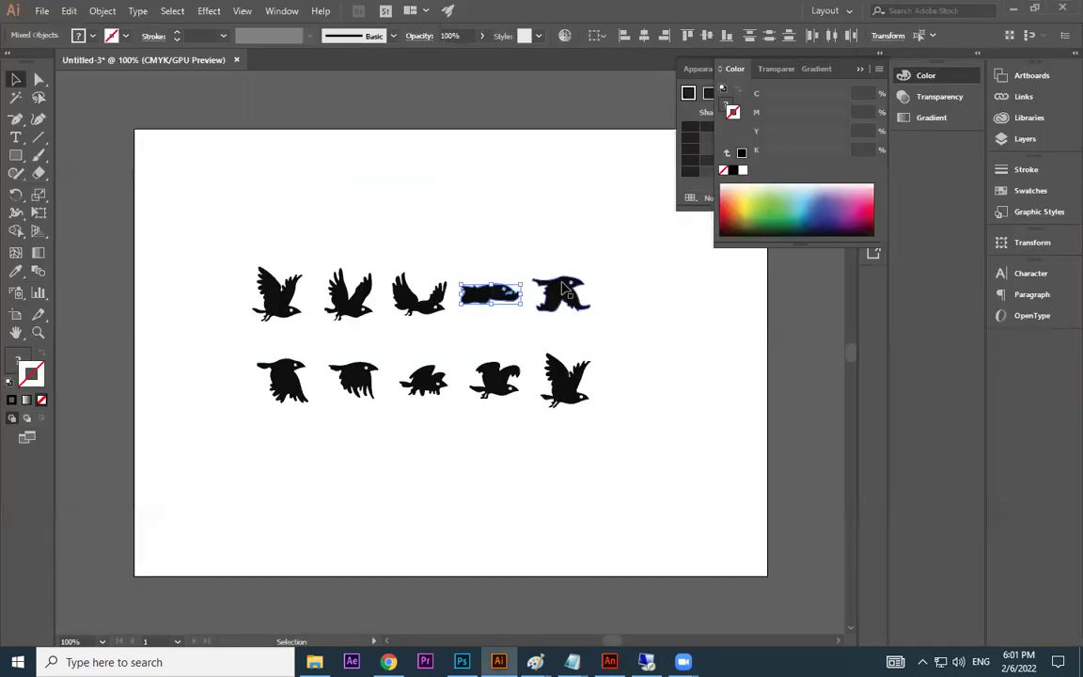
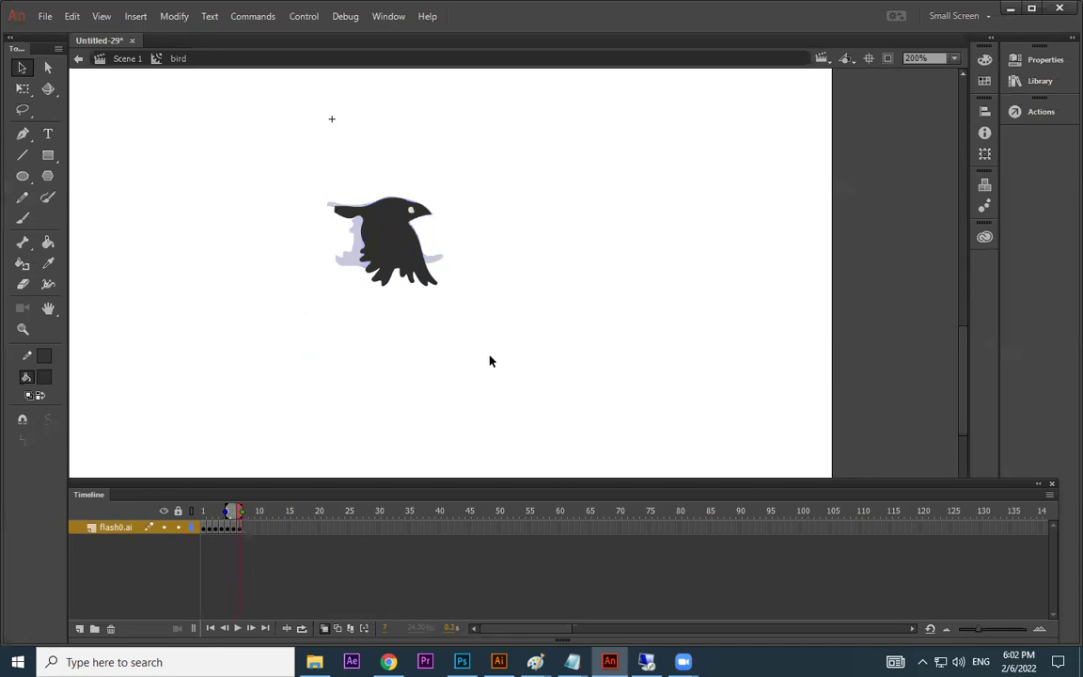
Clear the old bird from frame 7 and paste Illustrator's second lower-row bird there without maintaining layers, aligned with the onion-skinned body.
{"action": "left_click_drag", "start_coordinate": [542, 183], "coordinate": [261, 330]}
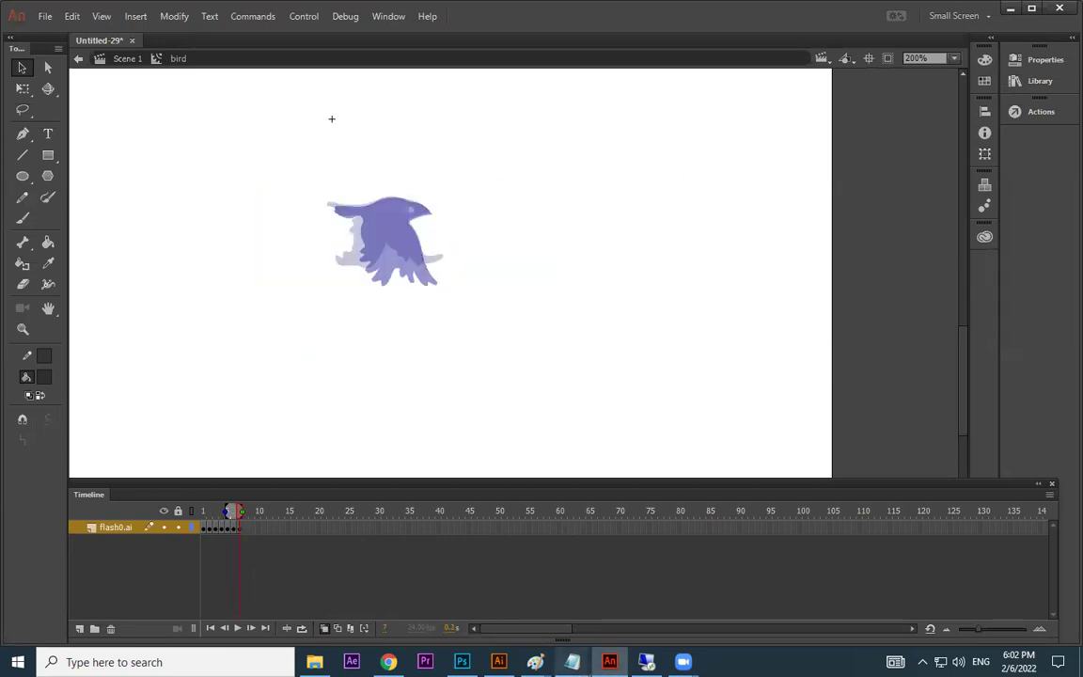
{"action": "key", "text": "alt+Tab"}
{"action": "left_click", "coordinate": [362, 389]}
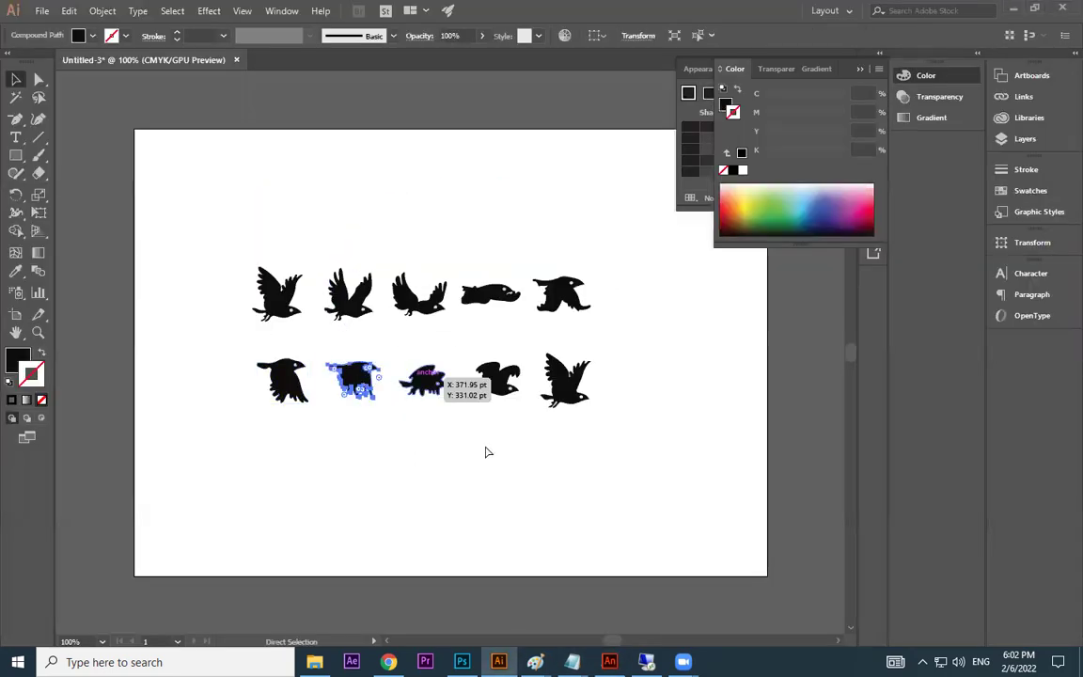
{"action": "key", "text": "alt+Tab"}
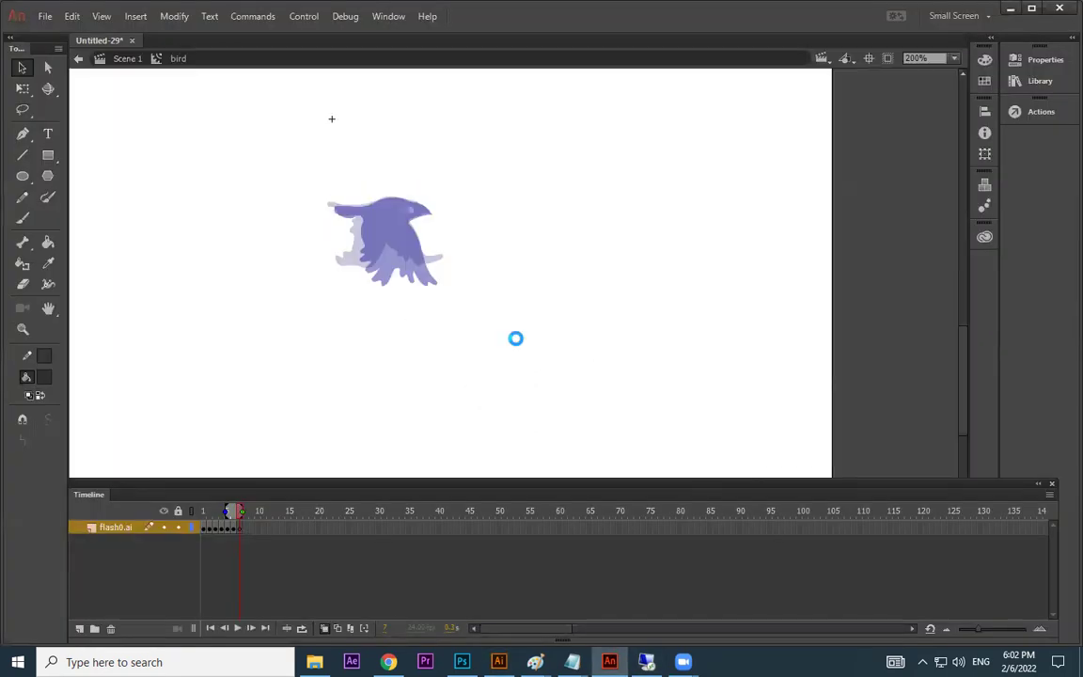
{"action": "key", "text": "ctrl+v"}
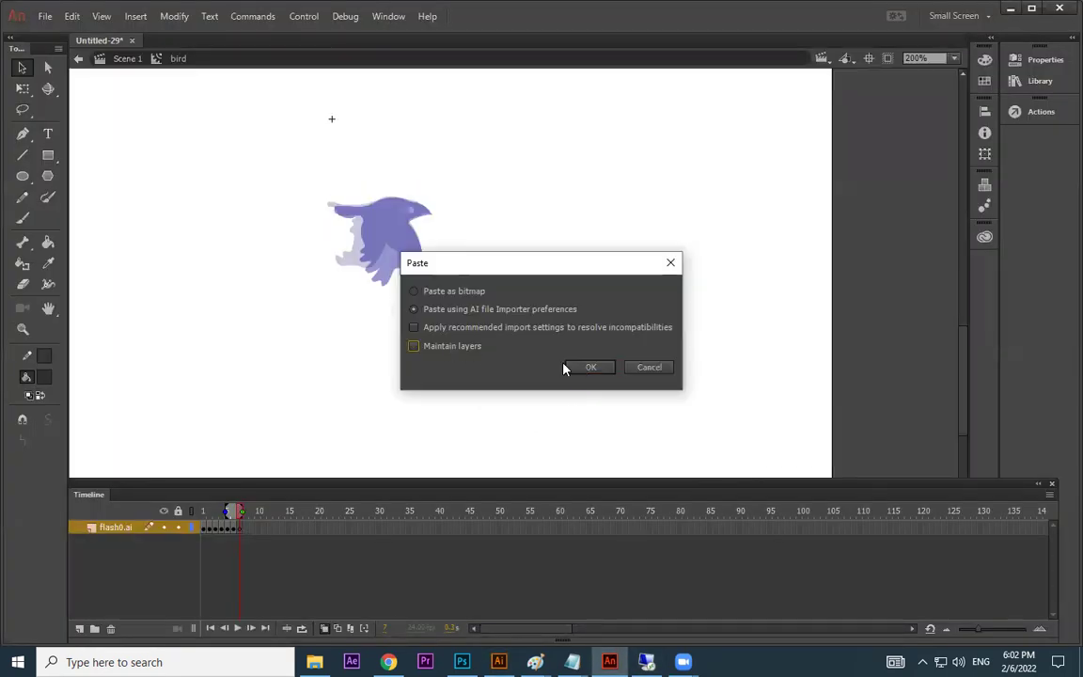
{"action": "left_click", "coordinate": [591, 367]}
{"action": "left_click_drag", "start_coordinate": [555, 365], "coordinate": [400, 246]}
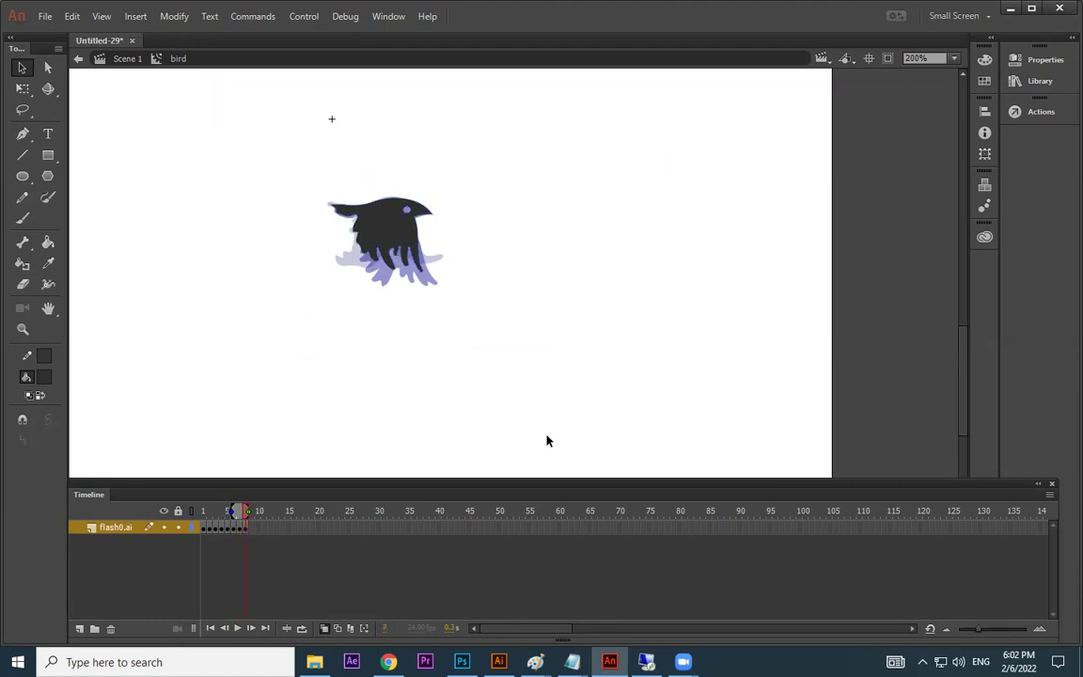
Paste Illustrator's third lower-row bird into the emptied frame 8 and align its body with the onion-skinned birds.
{"action": "left_click", "coordinate": [647, 662]}
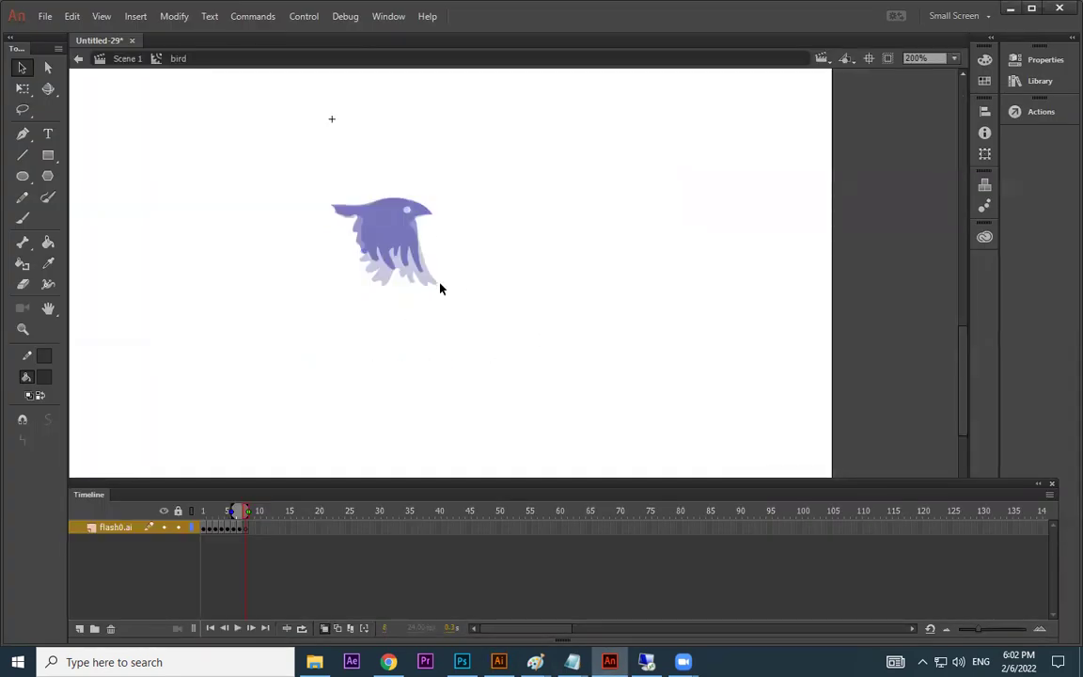
{"action": "key", "text": "ctrl+v"}
{"action": "left_click", "coordinate": [590, 366]}
{"action": "left_click_drag", "start_coordinate": [526, 357], "coordinate": [406, 210]}
Add an emptied keyframe at frame 9 and paste Illustrator's fourth lower-row bird there without maintaining layers, aligned with the onion-skinned body.
{"action": "key", "text": "F6"}
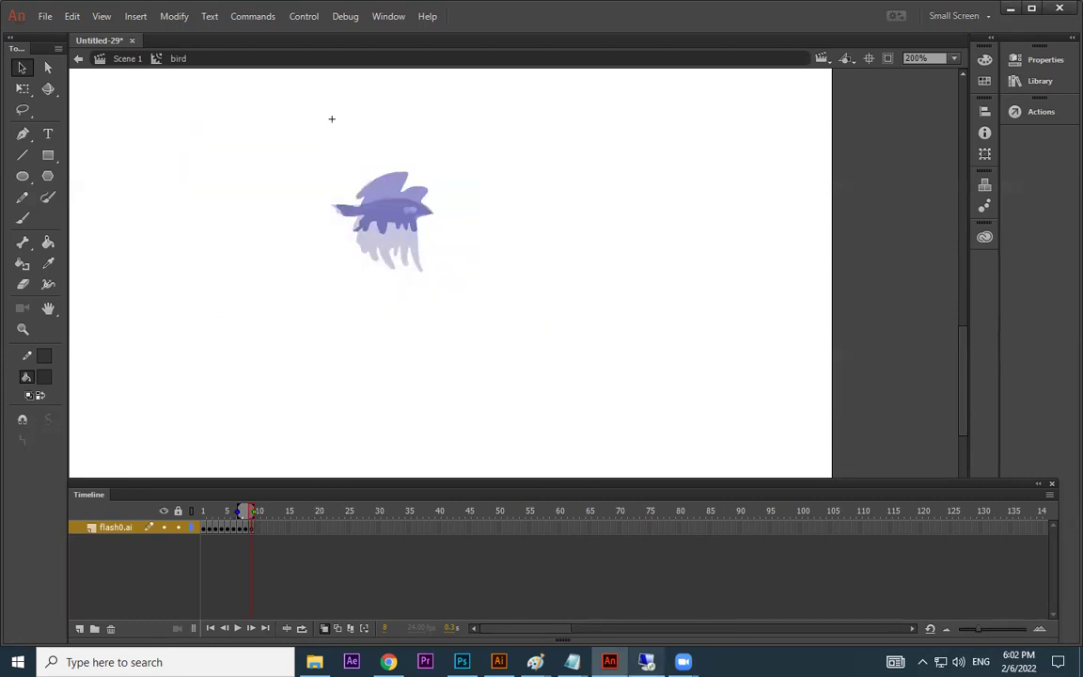
{"action": "key", "text": "alt+Tab"}
{"action": "left_click_drag", "start_coordinate": [531, 344], "coordinate": [454, 435]}
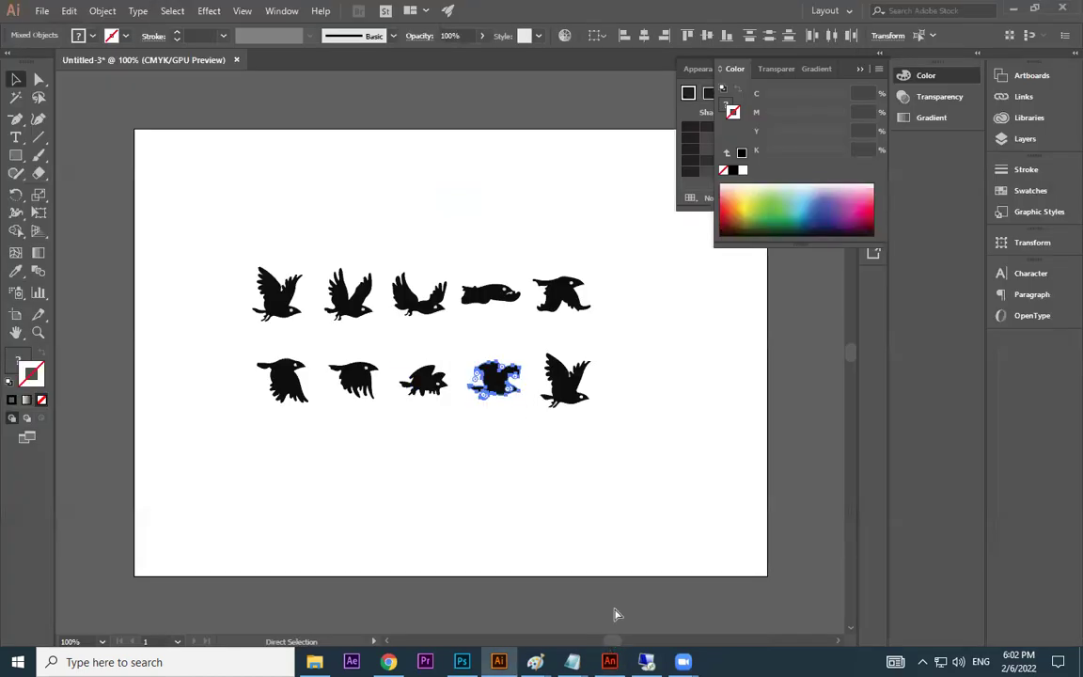
{"action": "key", "text": "alt+Tab"}
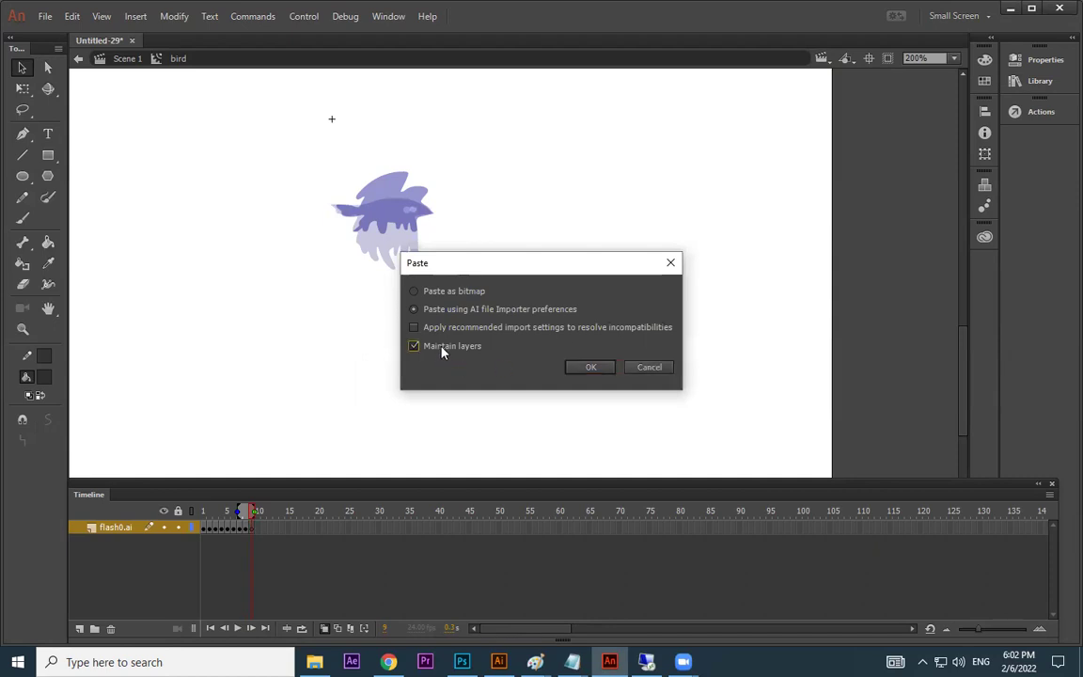
{"action": "left_click", "coordinate": [587, 368]}
{"action": "left_click_drag", "start_coordinate": [529, 367], "coordinate": [399, 205]}
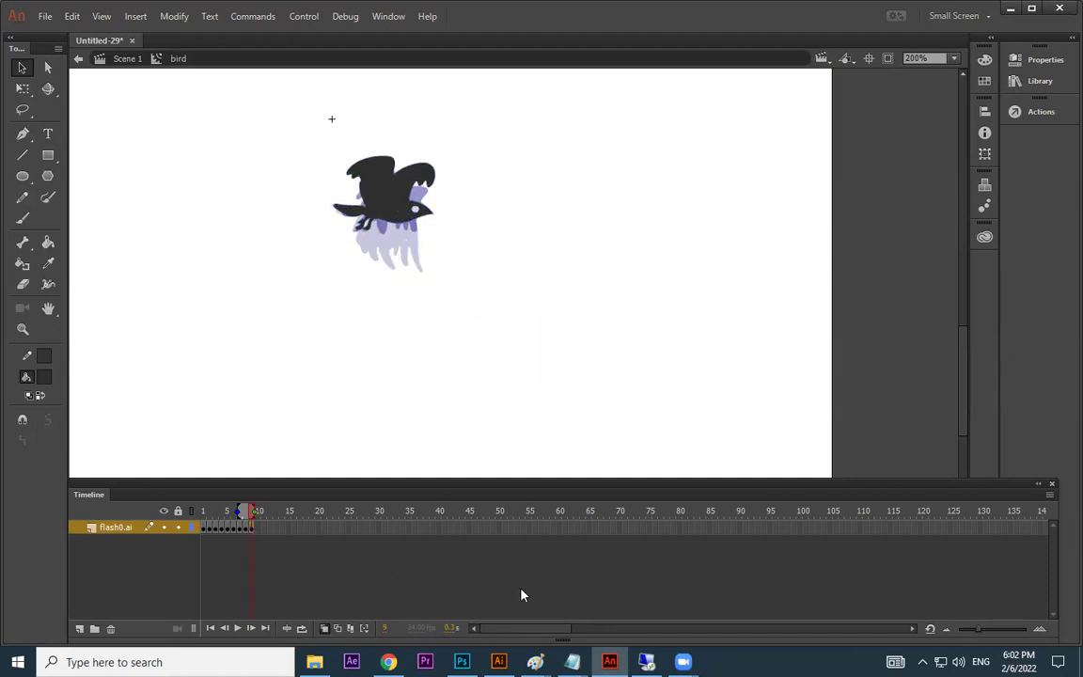
Check the bird sheet in Illustrator and return to frame 1 of the bird symbol's timeline in Animate.
{"action": "key", "text": "alt+Tab"}
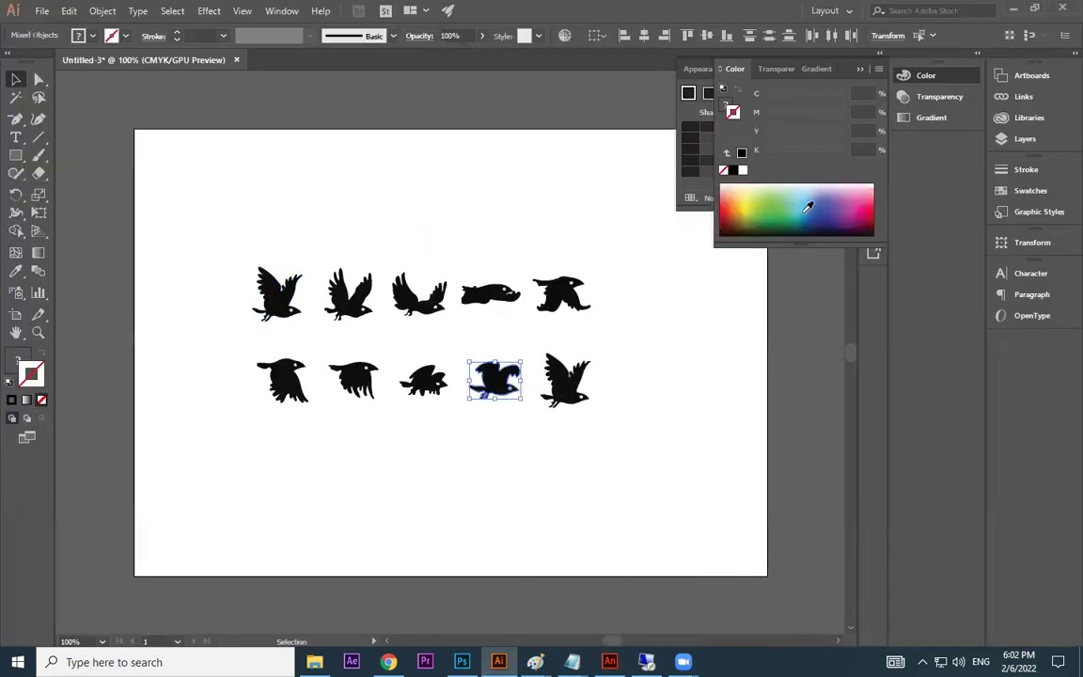
{"action": "key", "text": "alt+Tab"}
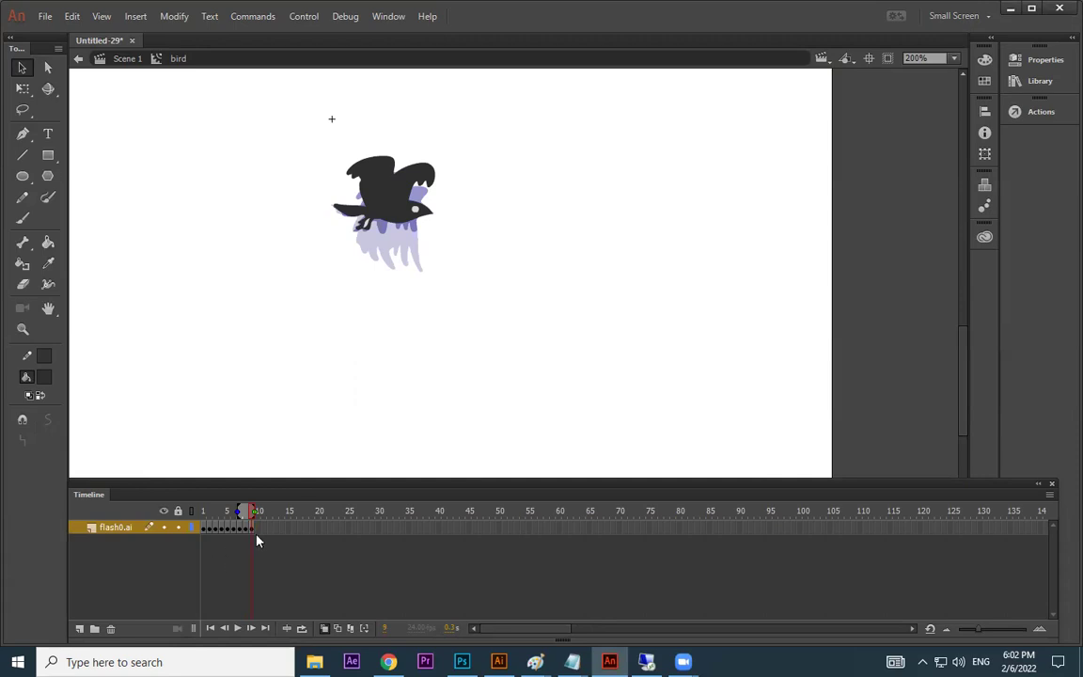
{"action": "left_click_drag", "start_coordinate": [252, 535], "coordinate": [205, 529]}
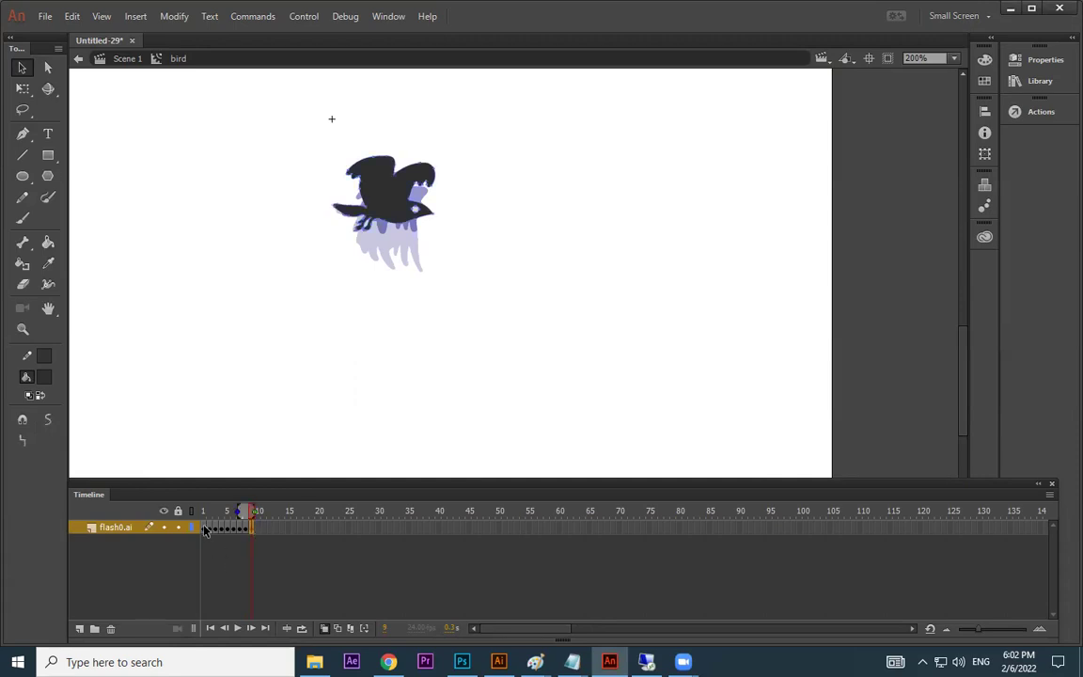
{"action": "left_click", "coordinate": [205, 530]}
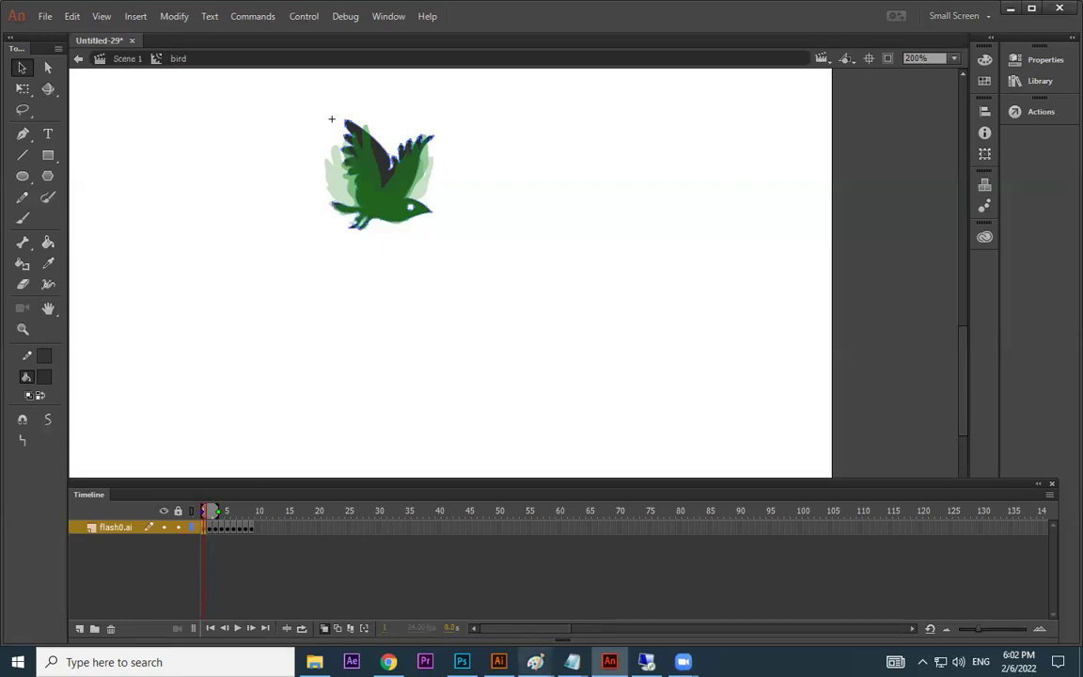
Turn off onion skinning, play the bird symbol's timeline and preview the flying bird in a movie test.
{"action": "left_click", "coordinate": [323, 629]}
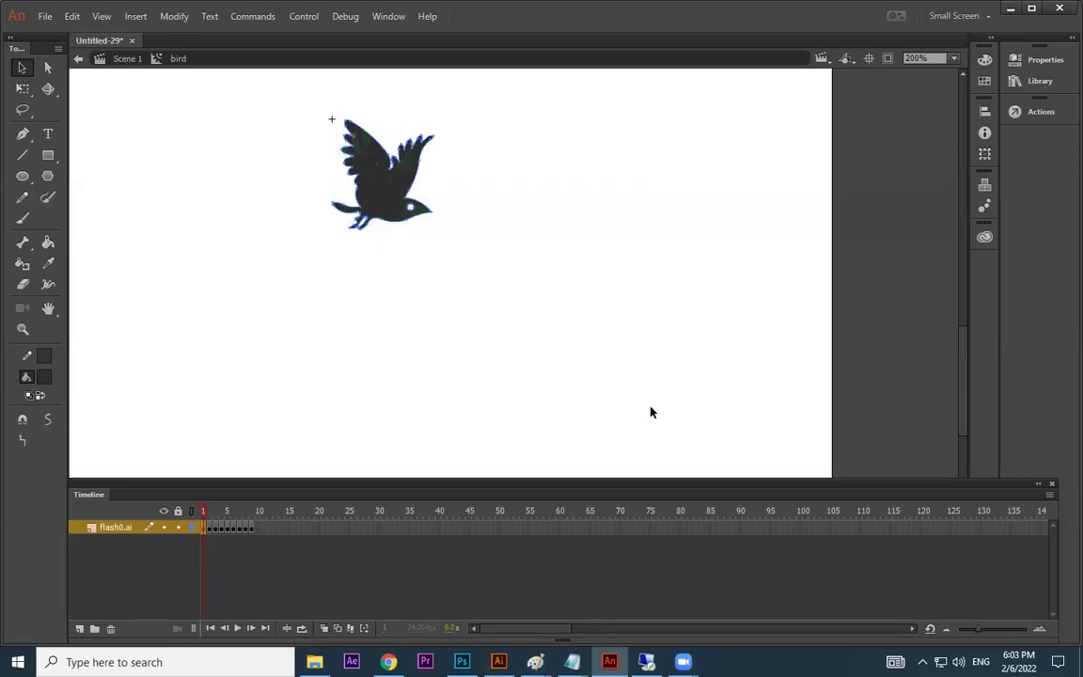
{"action": "key", "text": "Return"}
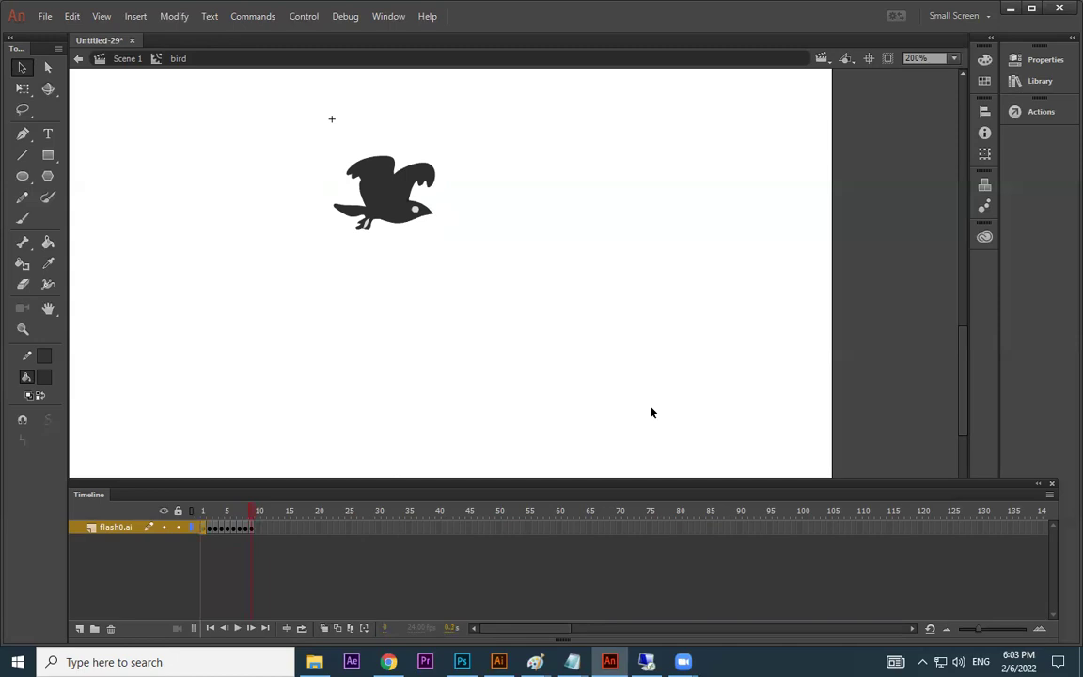
{"action": "key", "text": "ctrl+Return"}
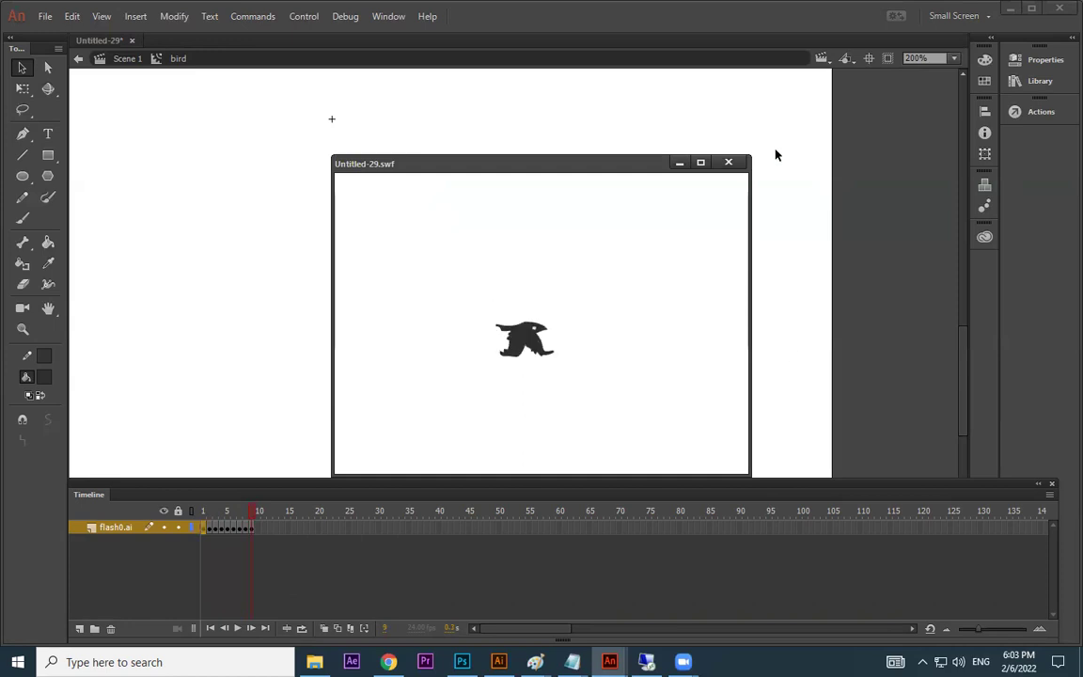
{"action": "left_click", "coordinate": [729, 162]}
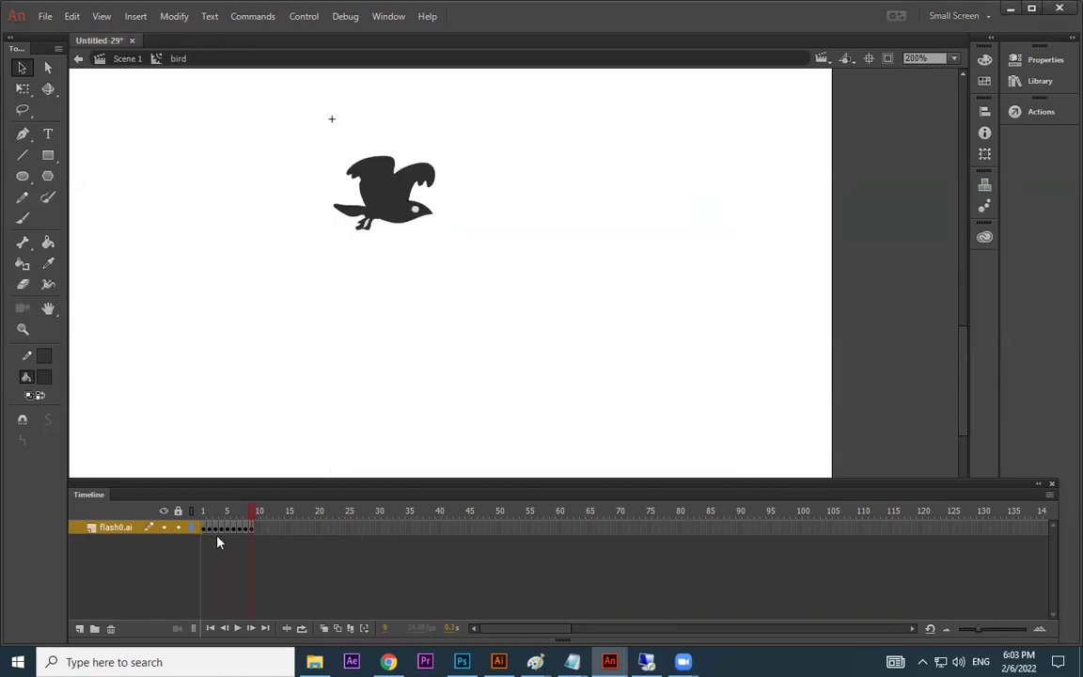
Turn onion skinning back on at frame 1 and nudge the bird slightly left to match the onion-skinned bodies.
{"action": "left_click", "coordinate": [204, 533]}
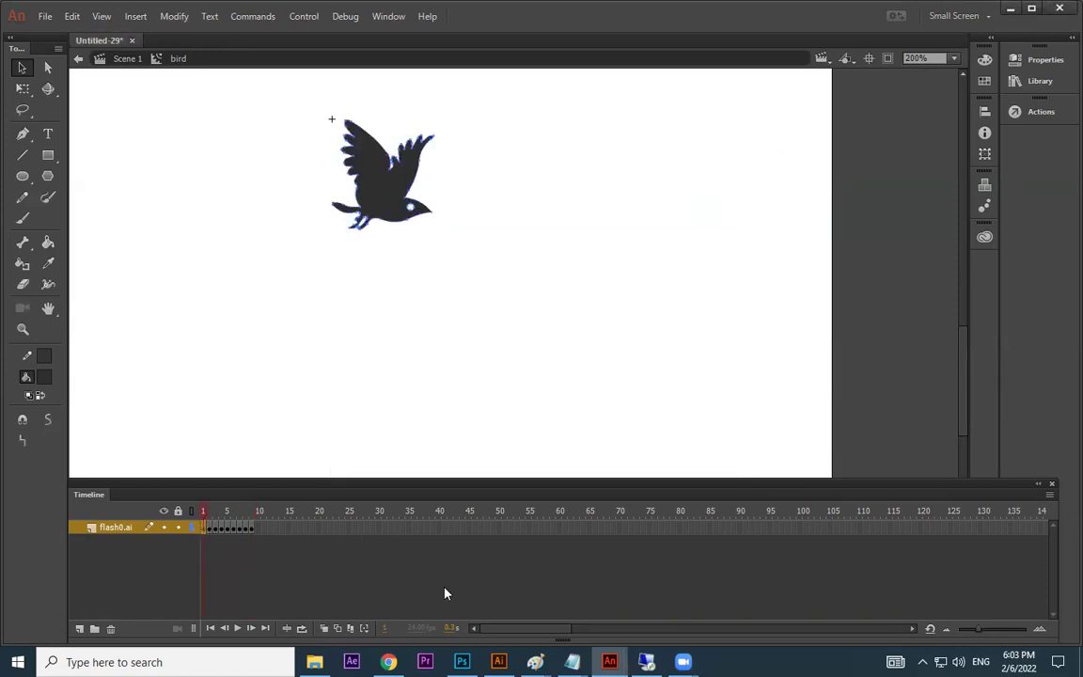
{"action": "left_click", "coordinate": [324, 628]}
{"action": "scroll", "coordinate": [475, 254], "scroll_direction": "up", "scroll_amount": 6}
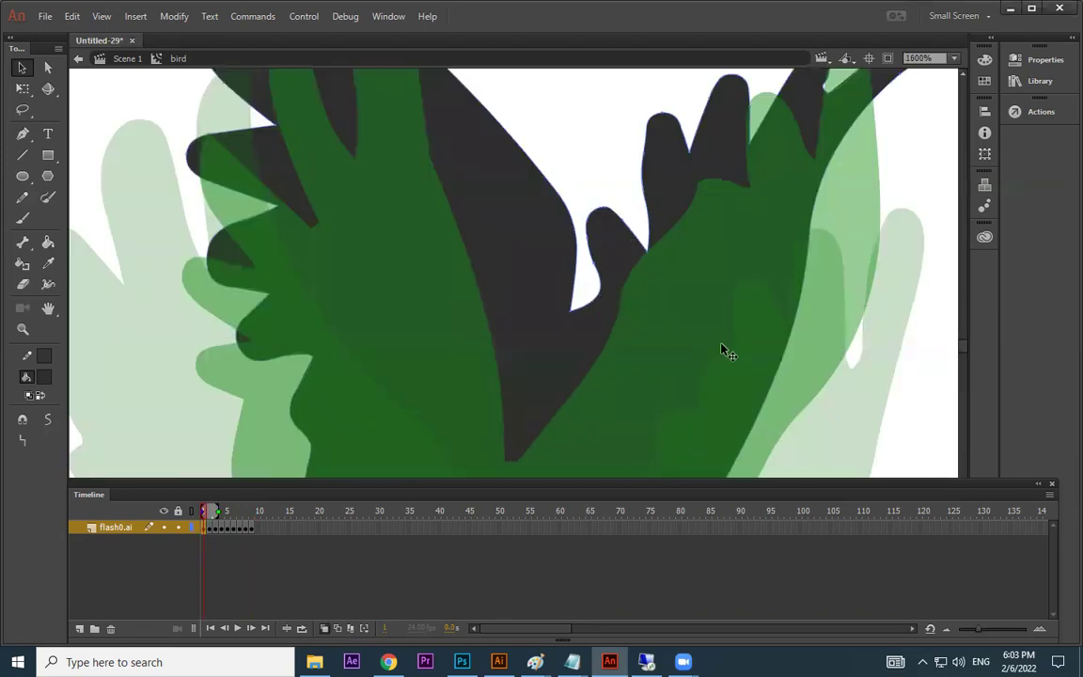
{"action": "scroll", "coordinate": [602, 236], "scroll_direction": "down", "scroll_amount": 2}
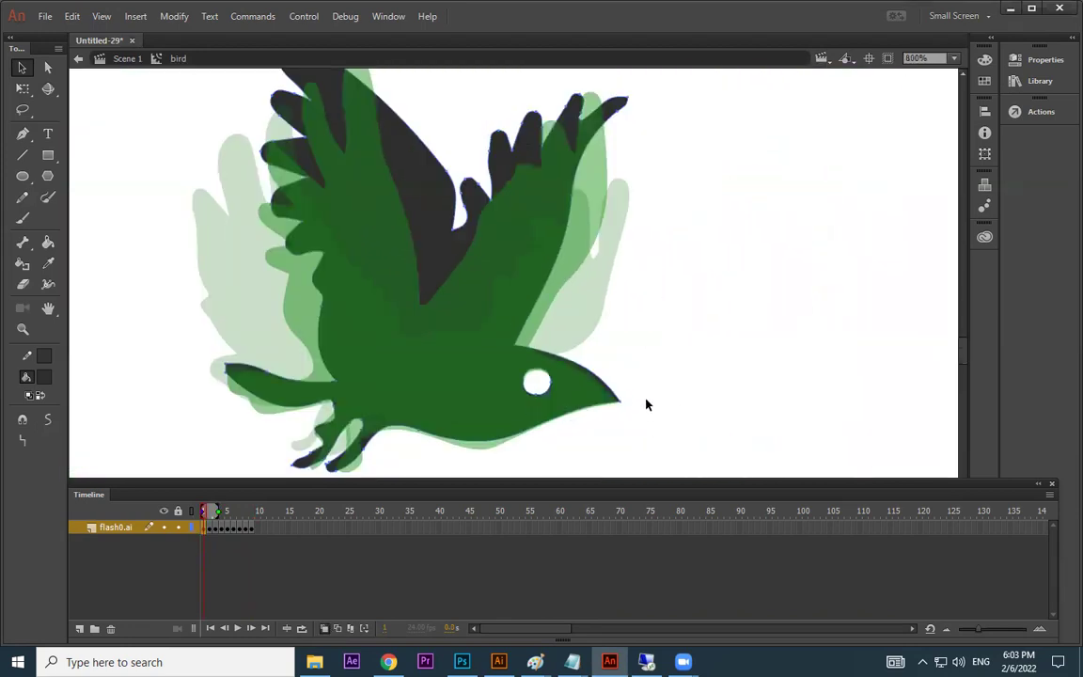
{"action": "key", "text": "Left"}
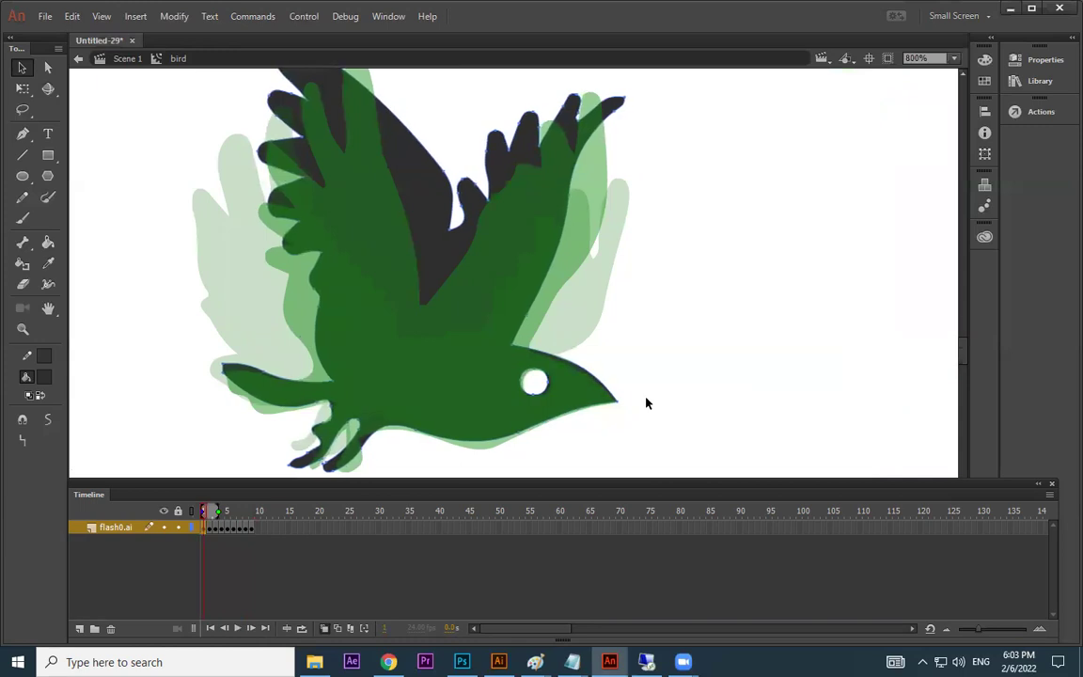
Go through keyframes 2 to 9, nudging the birds where needed so their heads and bodies match the onion-skinned poses.
{"action": "left_click", "coordinate": [211, 532]}
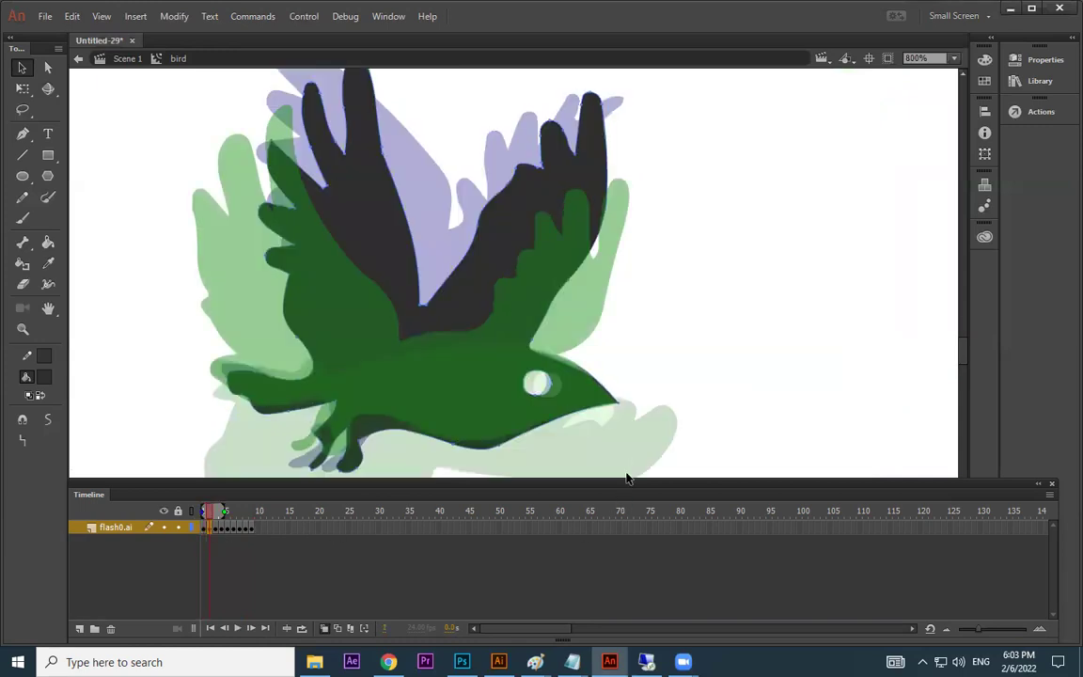
{"action": "left_click", "coordinate": [215, 532]}
{"action": "left_click", "coordinate": [223, 533]}
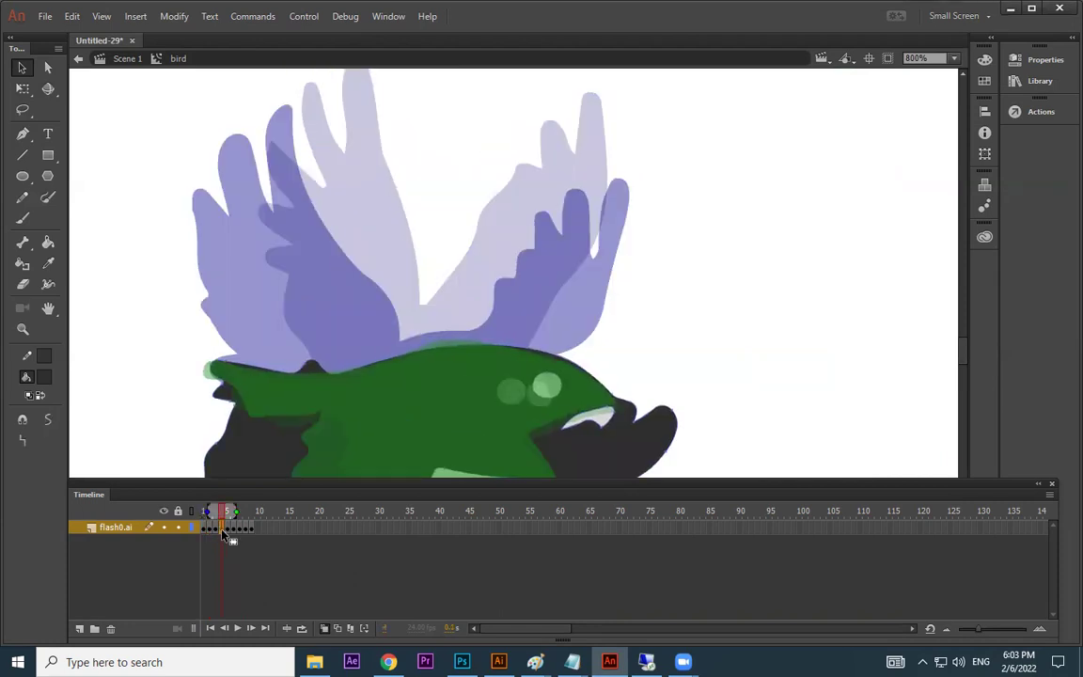
{"action": "left_click", "coordinate": [224, 534]}
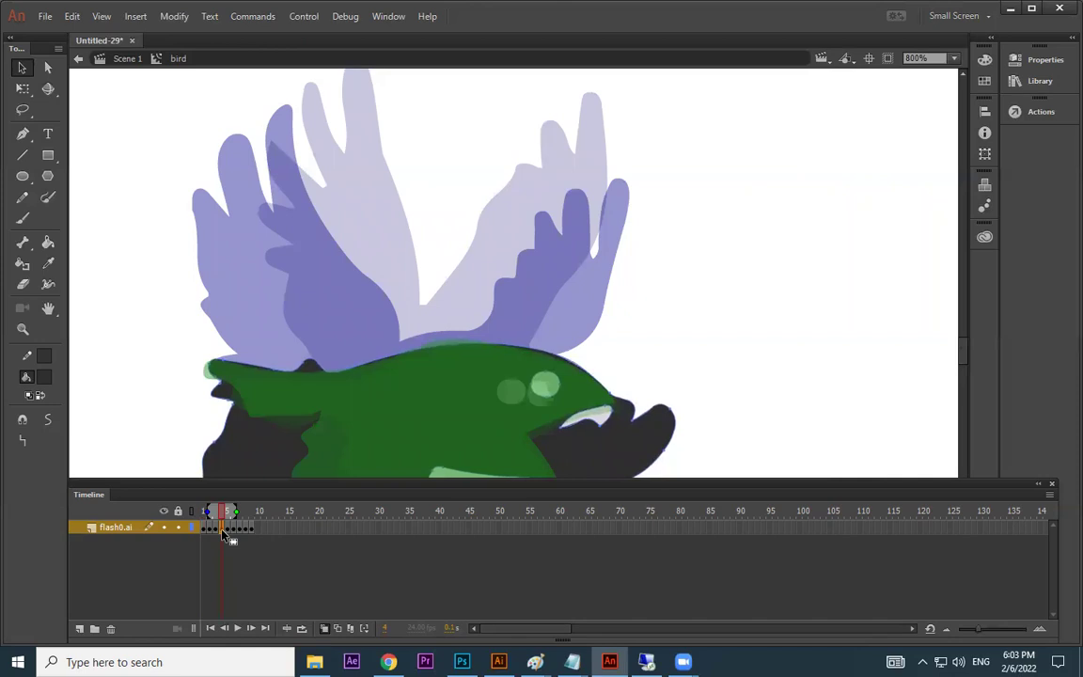
{"action": "left_click", "coordinate": [234, 533]}
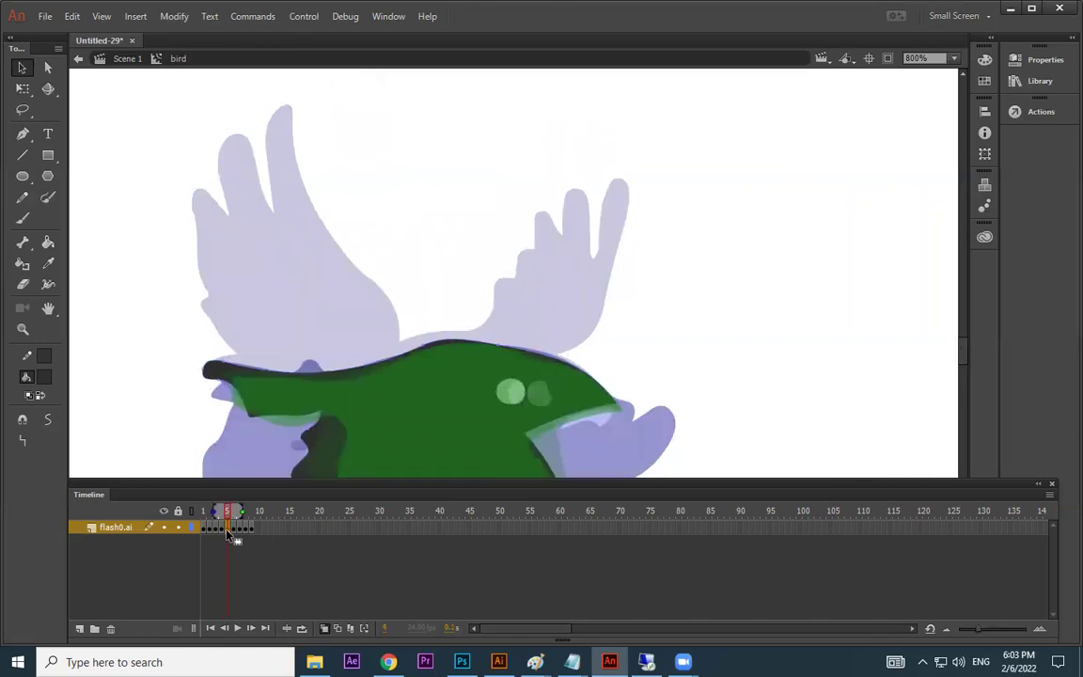
{"action": "left_click", "coordinate": [237, 532]}
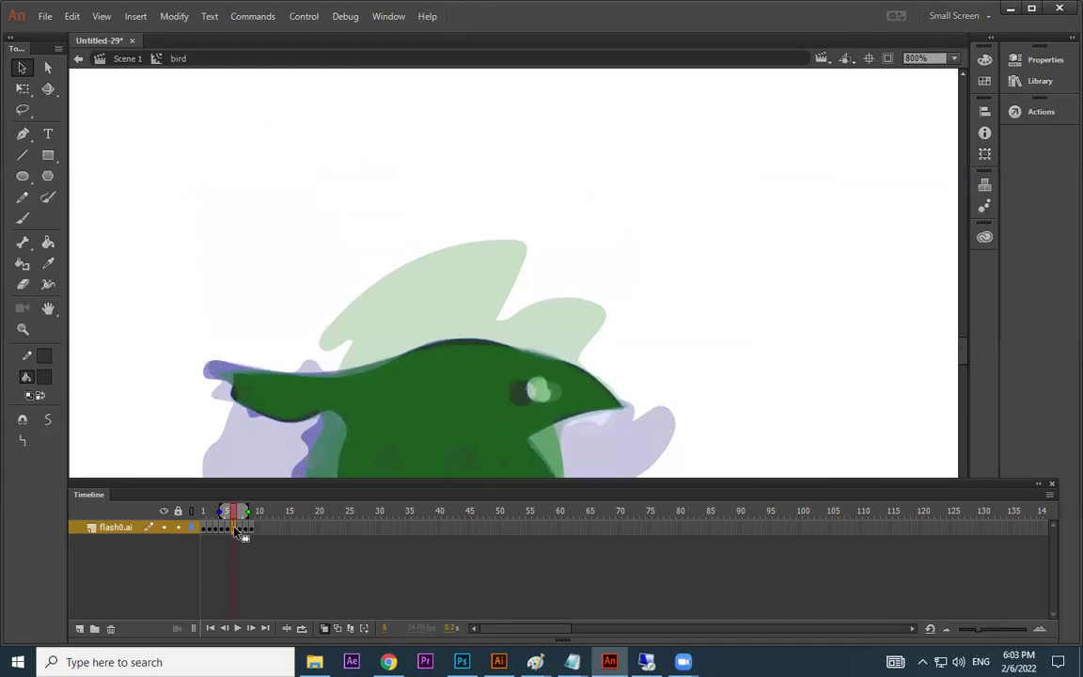
{"action": "left_click", "coordinate": [240, 530]}
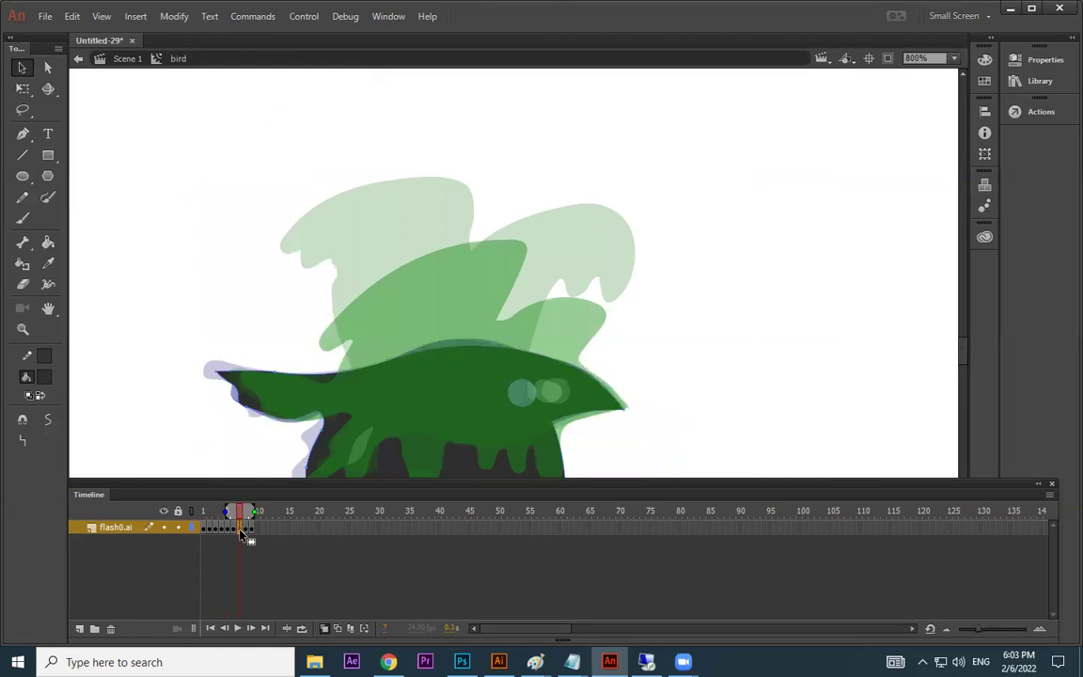
{"action": "left_click", "coordinate": [246, 530]}
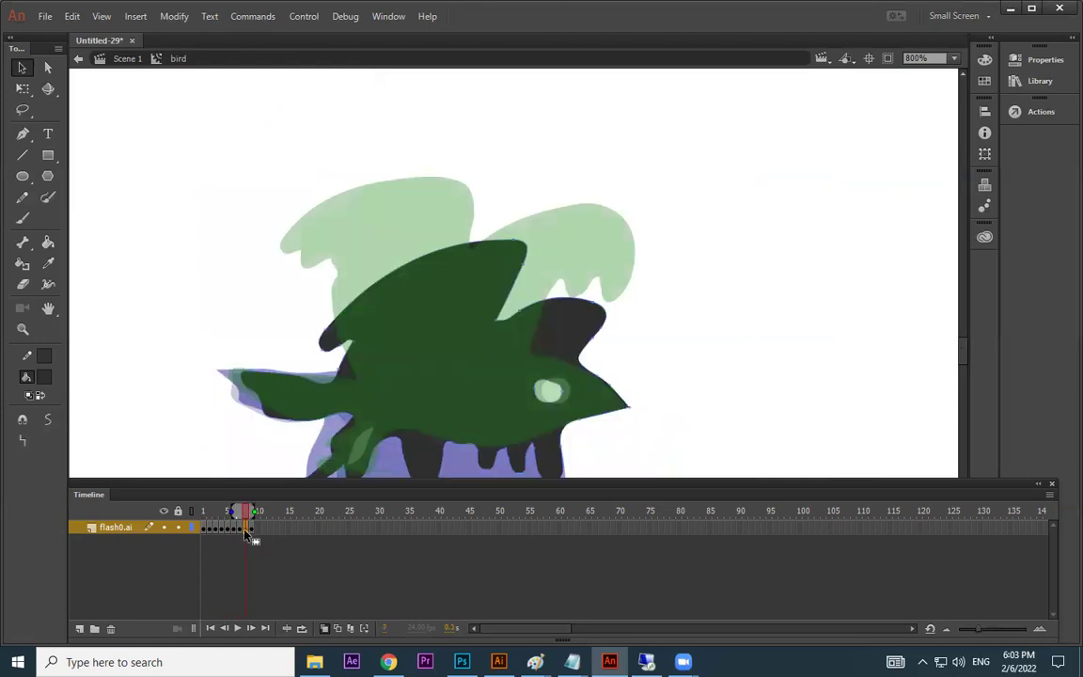
{"action": "left_click", "coordinate": [252, 530]}
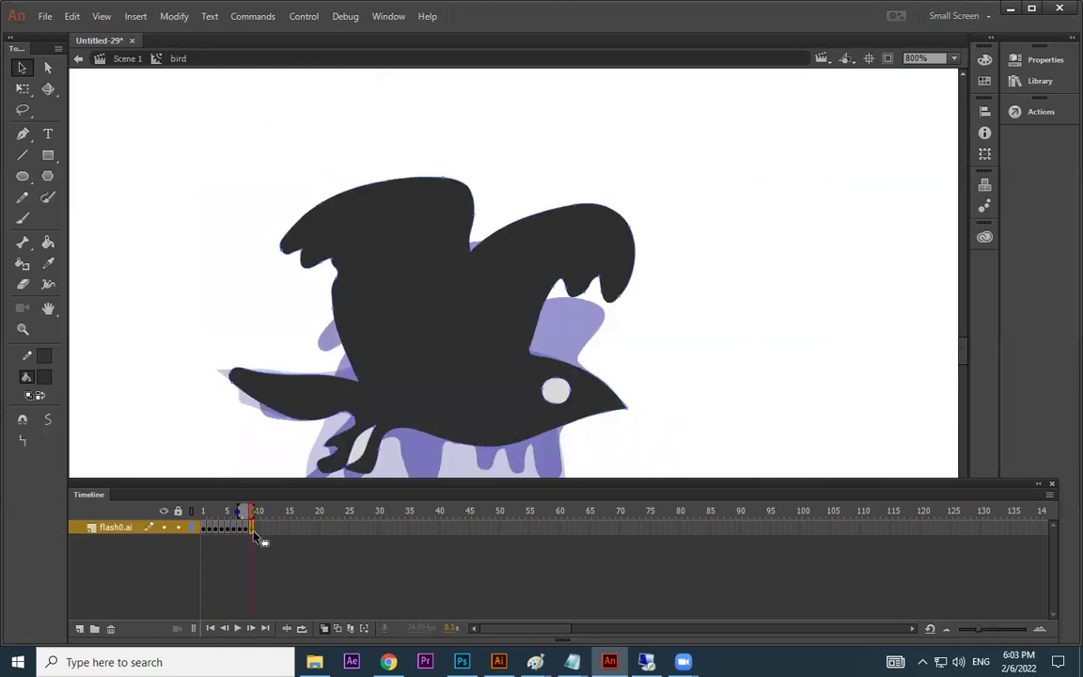
Return from the bird symbol to Scene 1 and test the movie to check the aligned flight.
{"action": "left_click", "coordinate": [209, 514]}
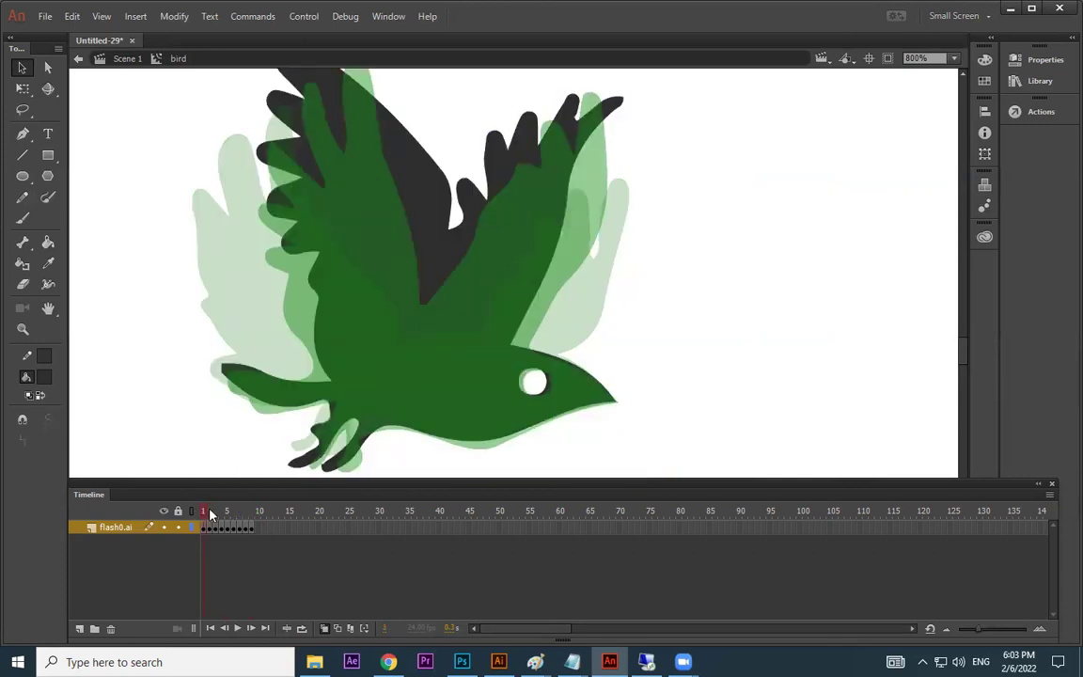
{"action": "mouse_move", "coordinate": [209, 514]}
{"action": "left_mouse_down"}
{"action": "mouse_move", "coordinate": [262, 511]}
{"action": "mouse_move", "coordinate": [211, 512]}
{"action": "left_mouse_up"}
{"action": "left_click", "coordinate": [127, 59]}
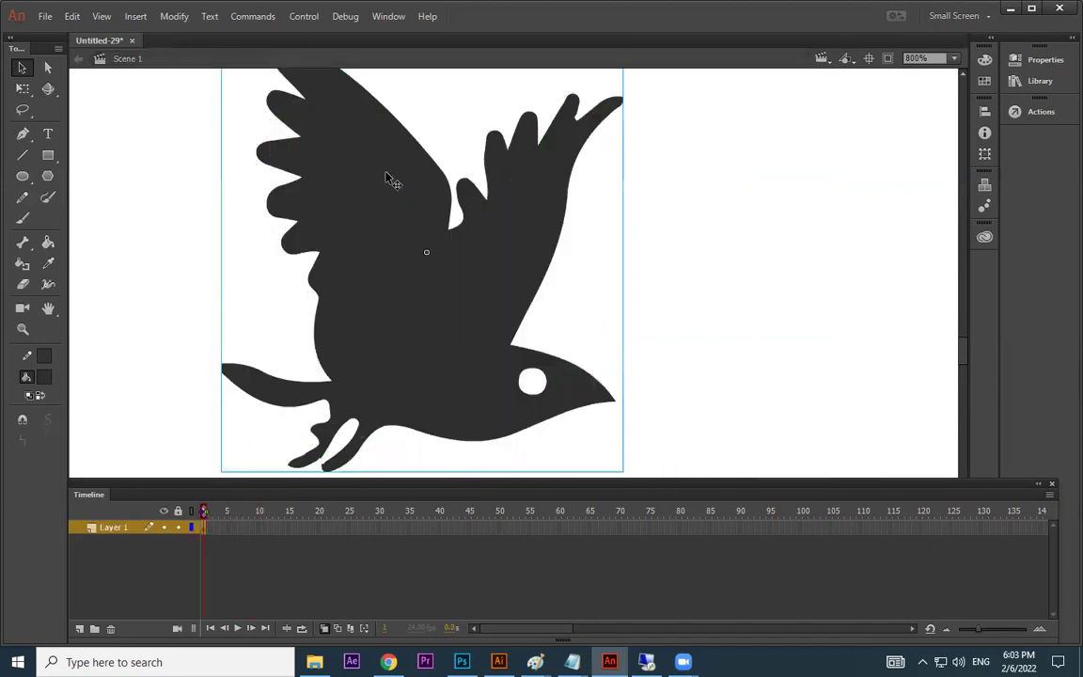
{"action": "key", "text": "ctrl+Return"}
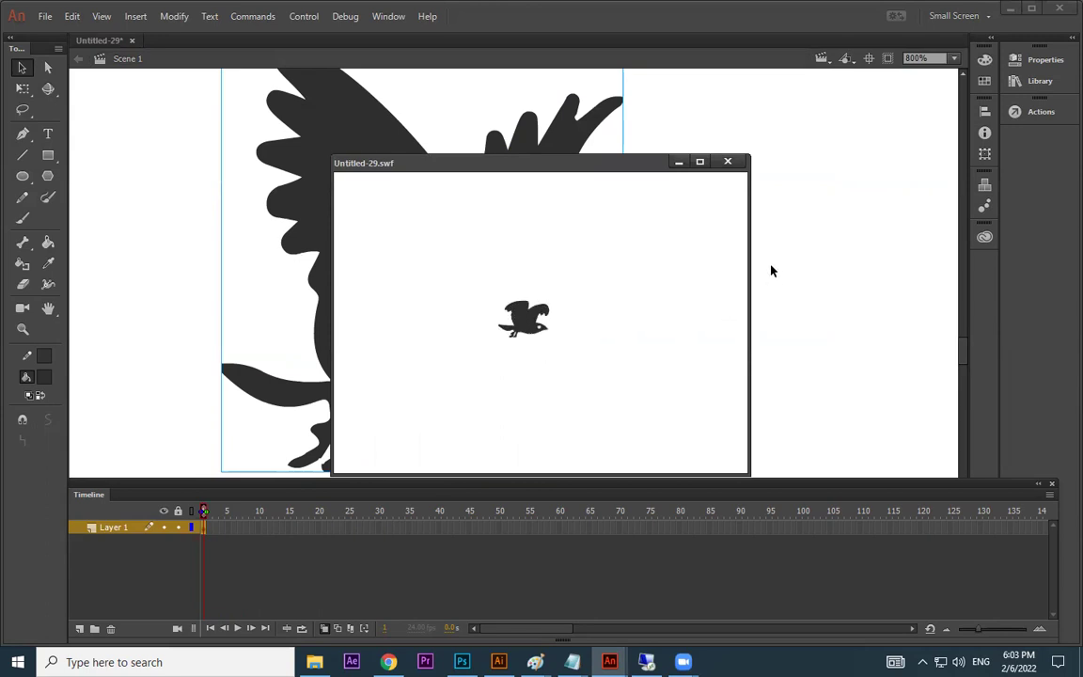
{"action": "left_click", "coordinate": [728, 164]}
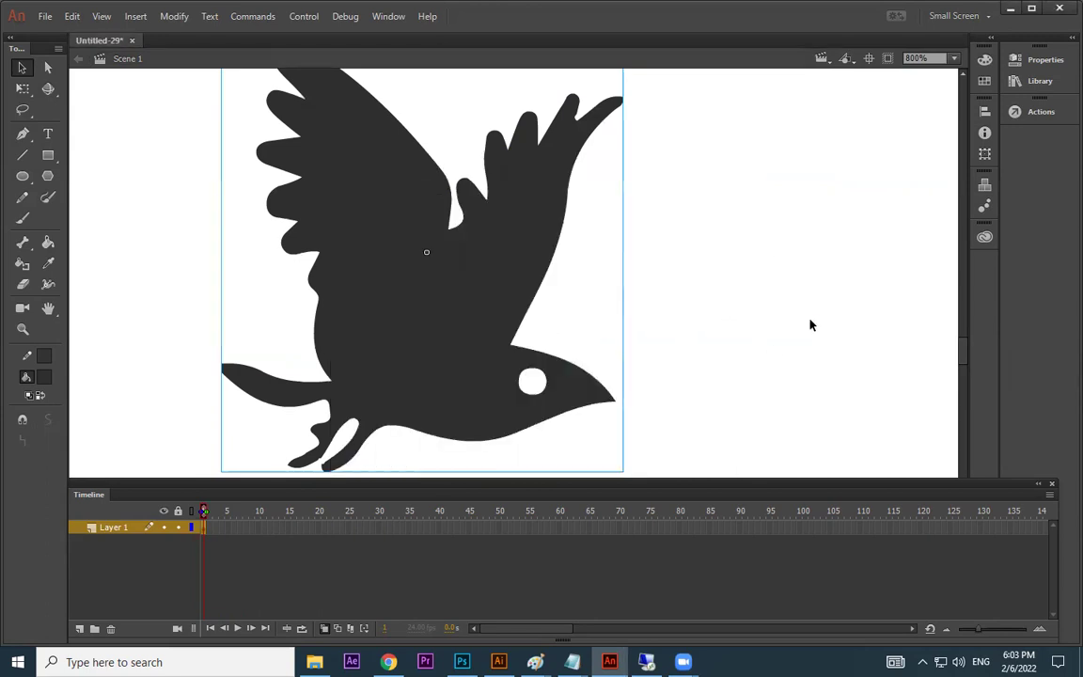
Shift the bird instance slightly left on the Scene 1 stage.
{"action": "left_click", "coordinate": [811, 324]}
{"action": "key", "text": "ctrl+minus"}
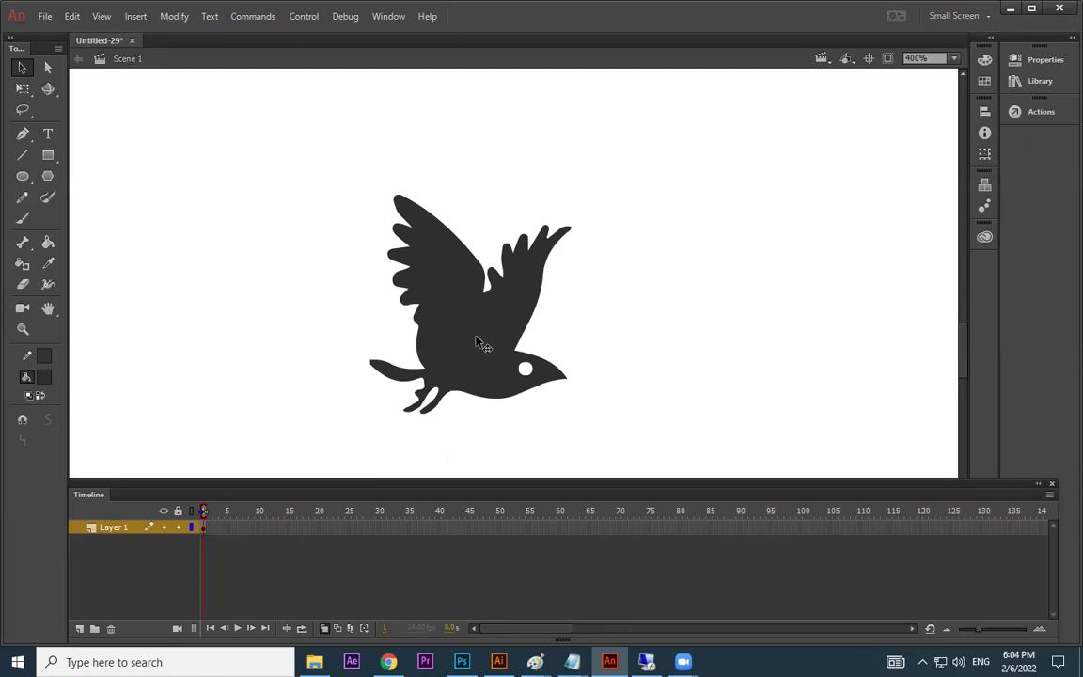
{"action": "left_click_drag", "start_coordinate": [489, 325], "coordinate": [481, 325]}
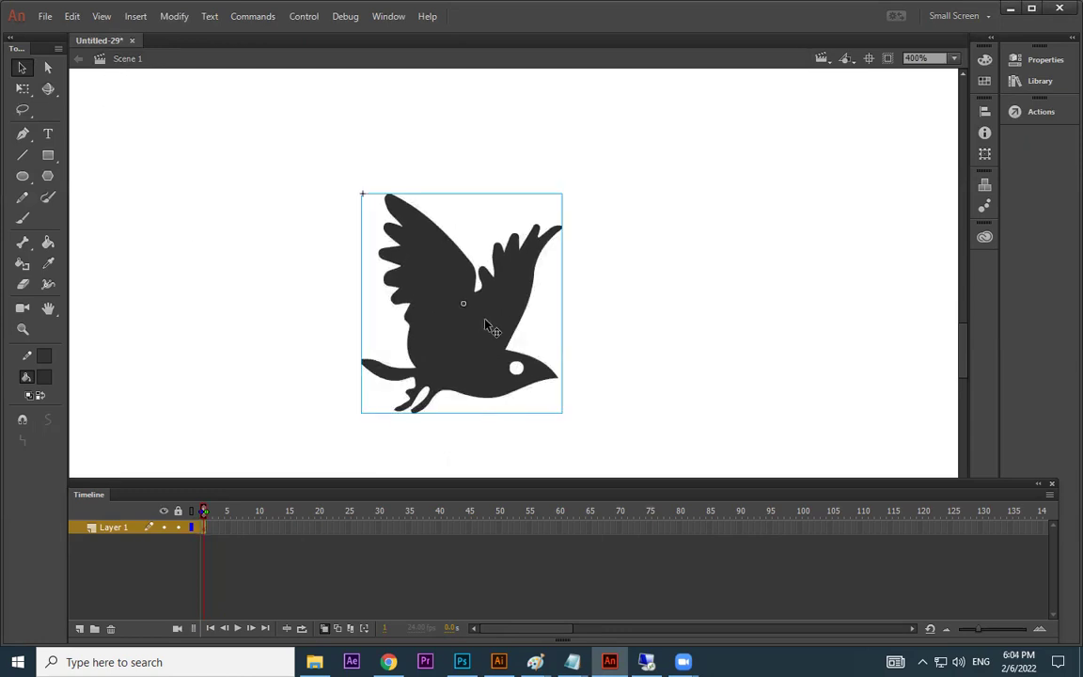
Open the bird symbol for editing and insert a frame after each keyframe so all nine poses last two frames.
{"action": "double_click", "coordinate": [444, 368]}
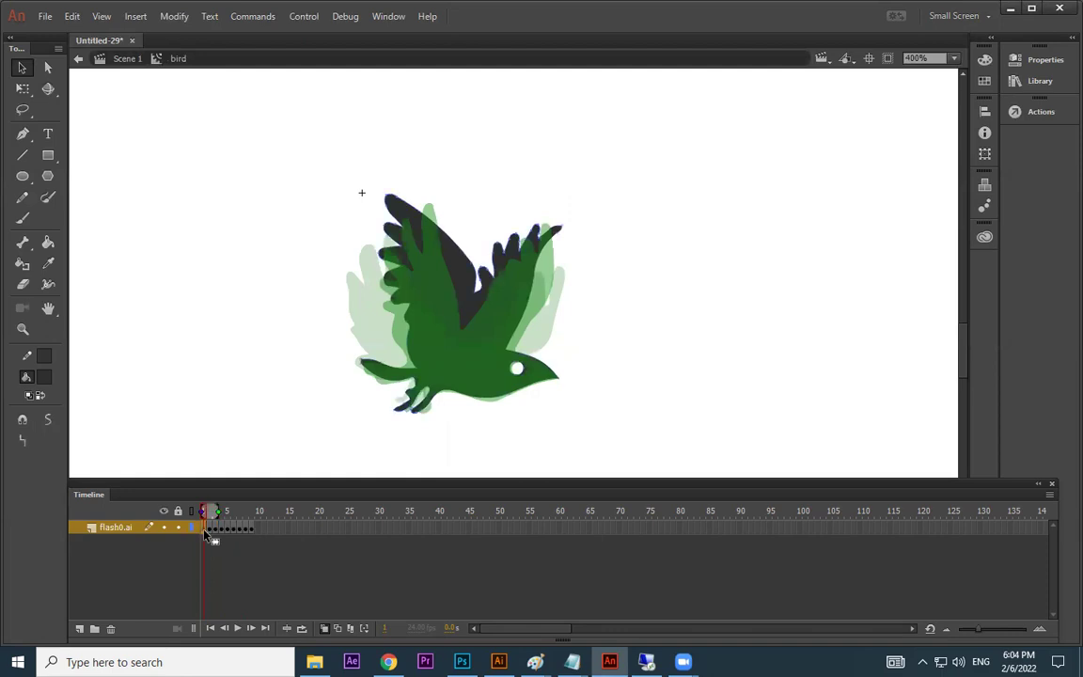
{"action": "left_click", "coordinate": [213, 533]}
{"action": "left_click", "coordinate": [215, 533]}
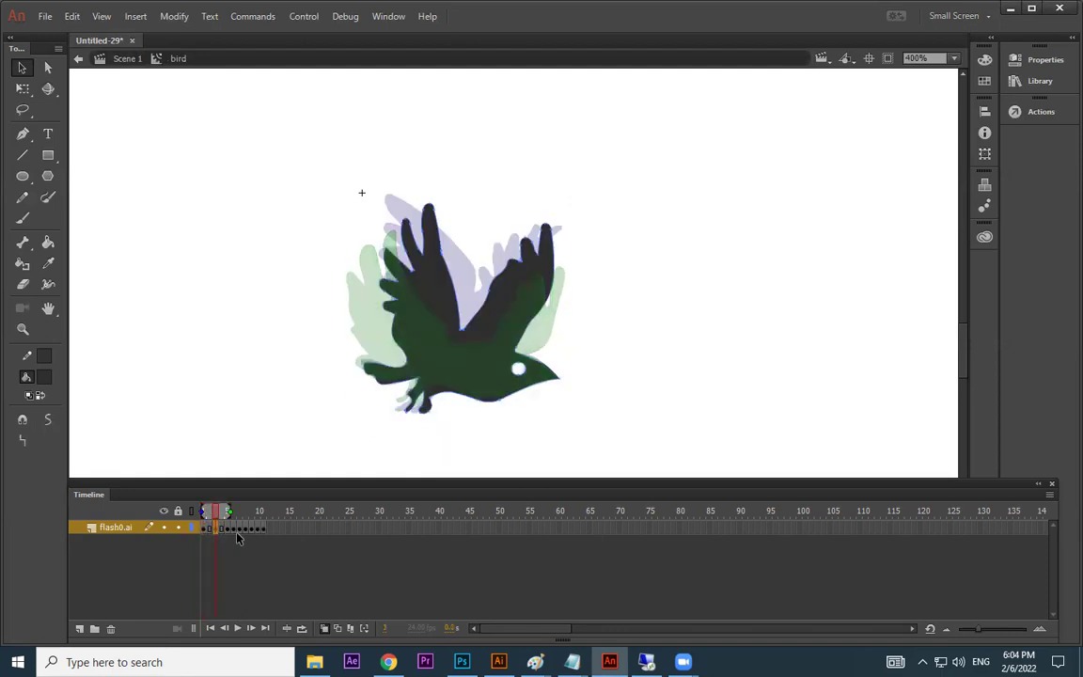
{"action": "left_click", "coordinate": [226, 533]}
{"action": "left_click", "coordinate": [235, 533]}
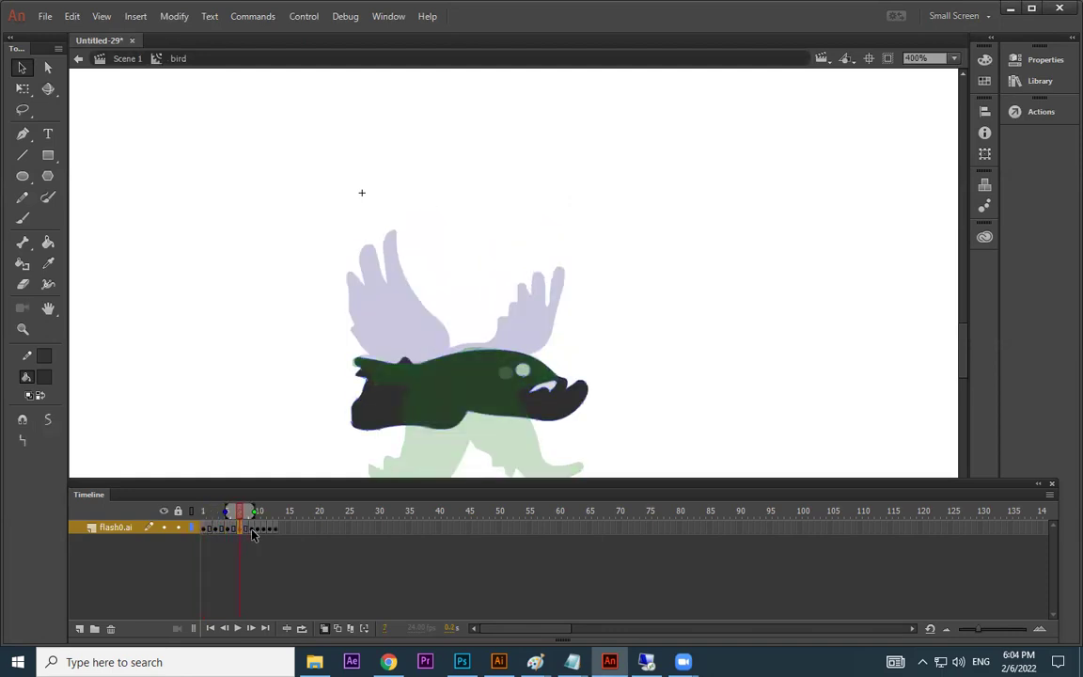
{"action": "left_click", "coordinate": [252, 533]}
{"action": "left_click", "coordinate": [264, 533]}
{"action": "left_click", "coordinate": [275, 534]}
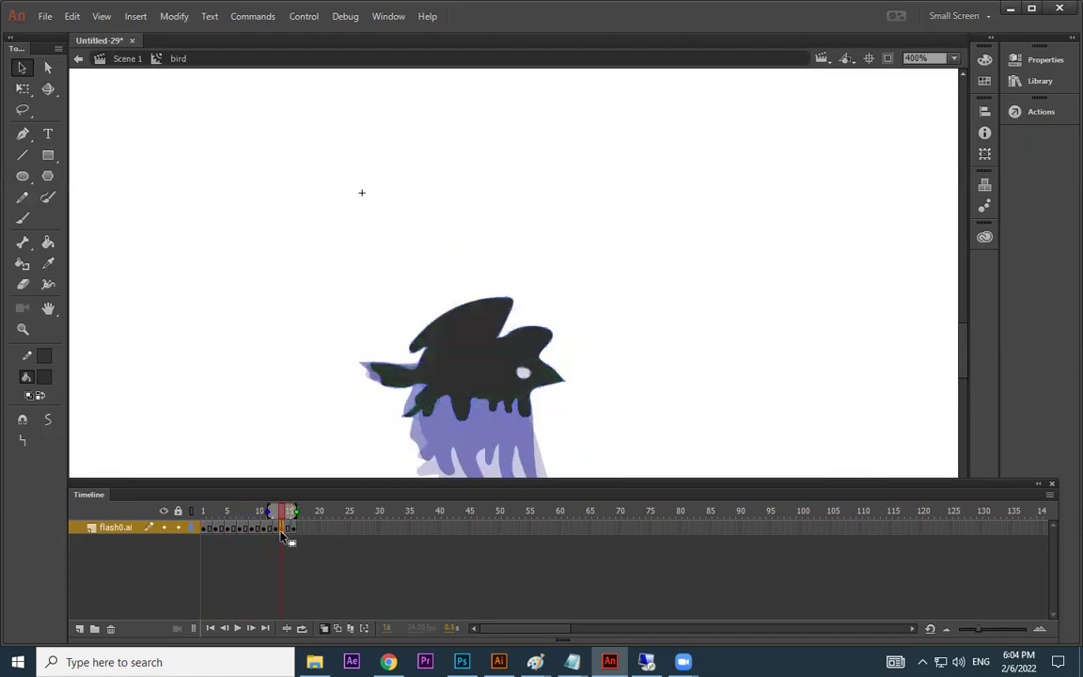
{"action": "left_click", "coordinate": [281, 533]}
{"action": "left_click", "coordinate": [301, 531]}
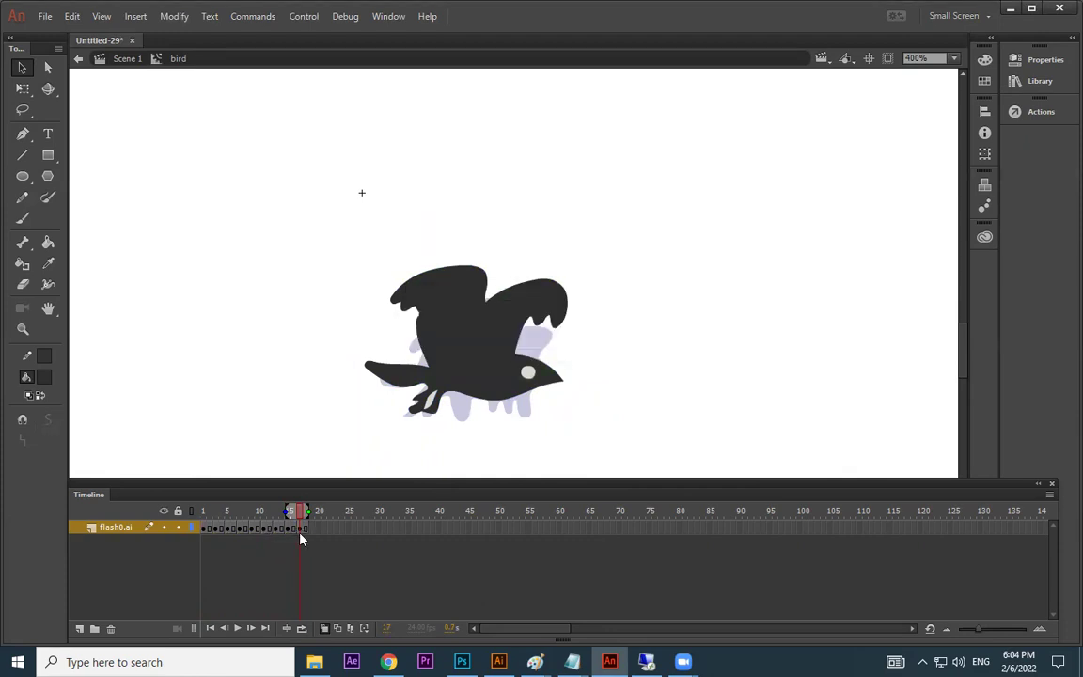
Test the movie with two-frame poses, close the preview and scrub the bird symbol's timeline to check the body alignment.
{"action": "key", "text": "ctrl+Return"}
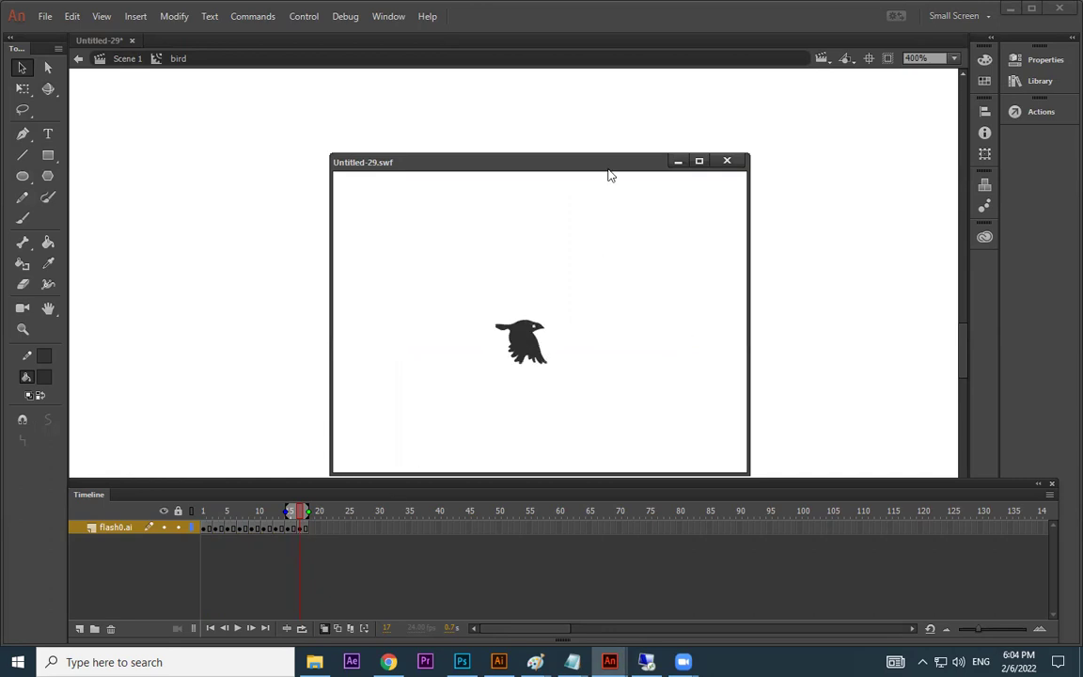
{"action": "left_click", "coordinate": [730, 162]}
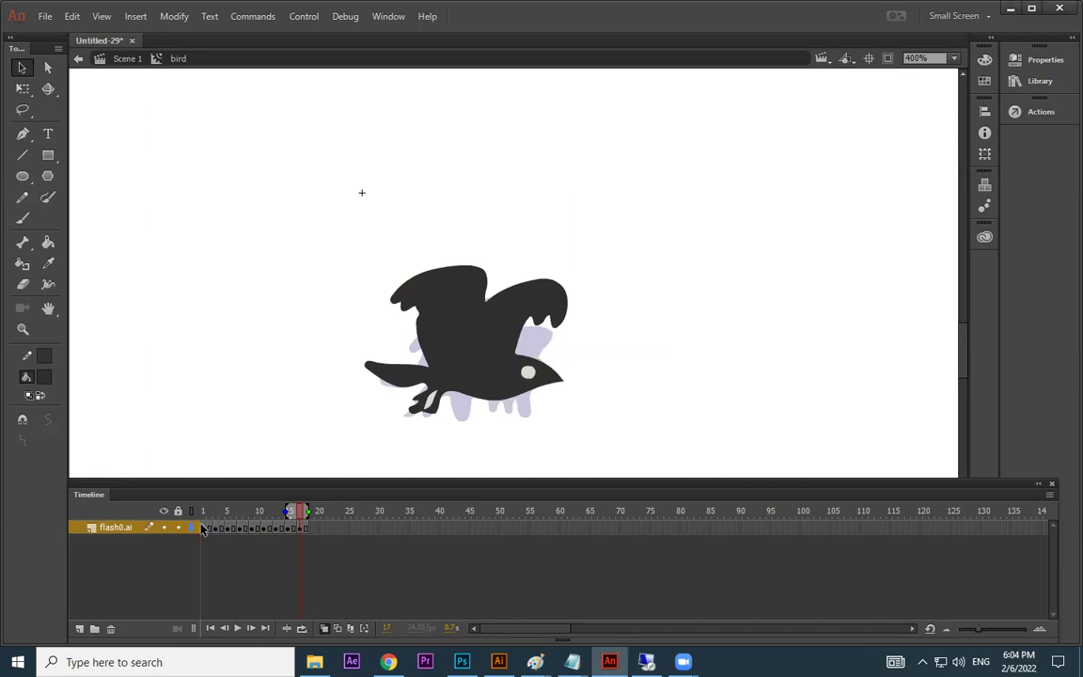
{"action": "left_click_drag", "start_coordinate": [209, 520], "coordinate": [253, 523]}
{"action": "key", "text": "alt+shift+o"}
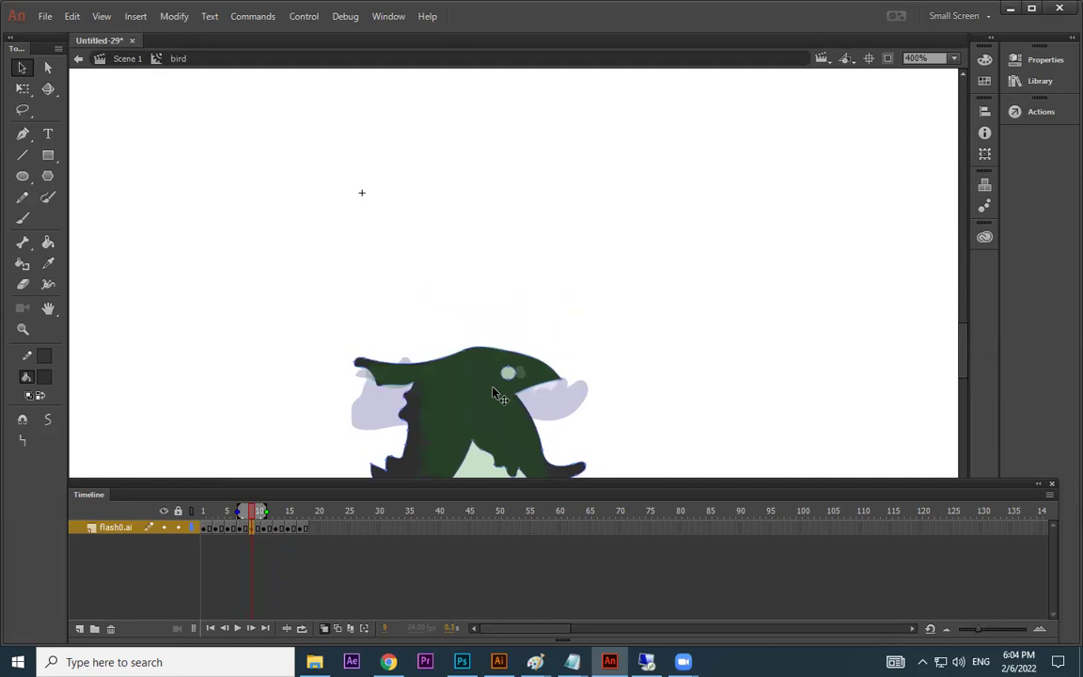
{"action": "left_click_drag", "start_coordinate": [223, 523], "coordinate": [290, 515]}
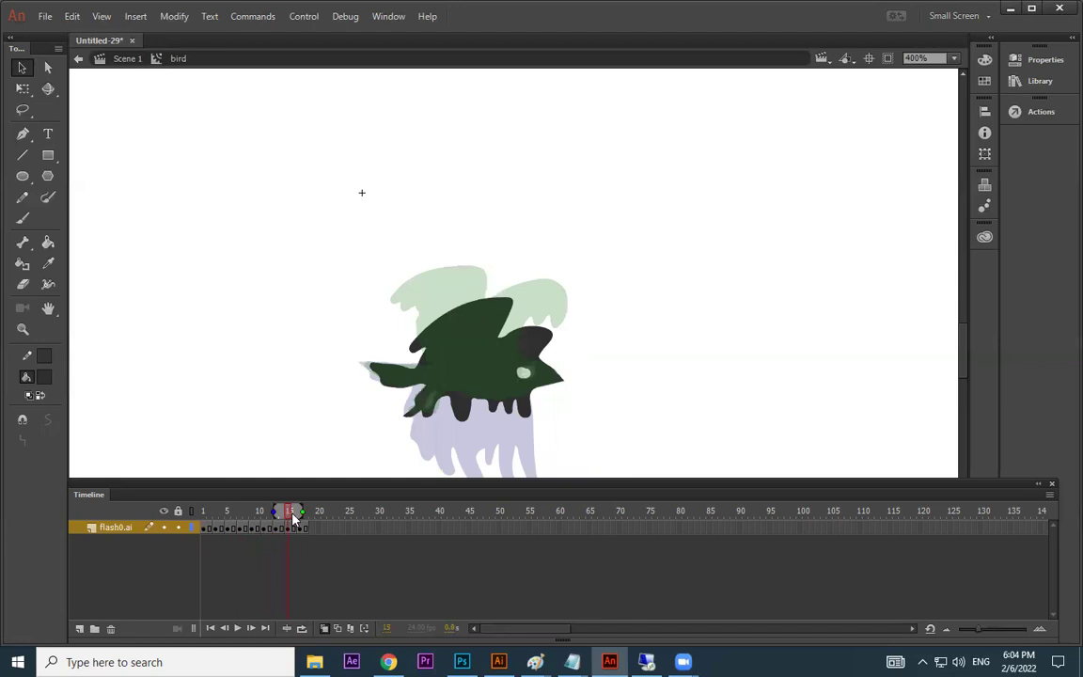
Check the body alignment of neighbouring poses with onion skinning at each keyframe of the bird symbol, from frame 17 back to frame 5.
{"action": "left_click", "coordinate": [290, 528]}
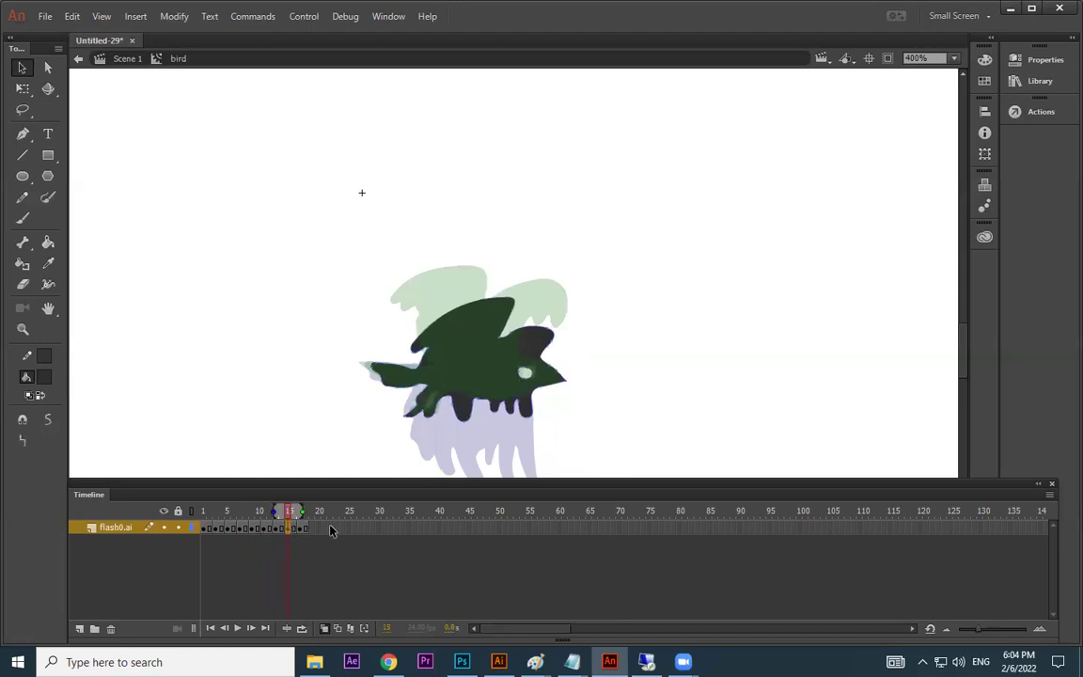
{"action": "left_click", "coordinate": [302, 529]}
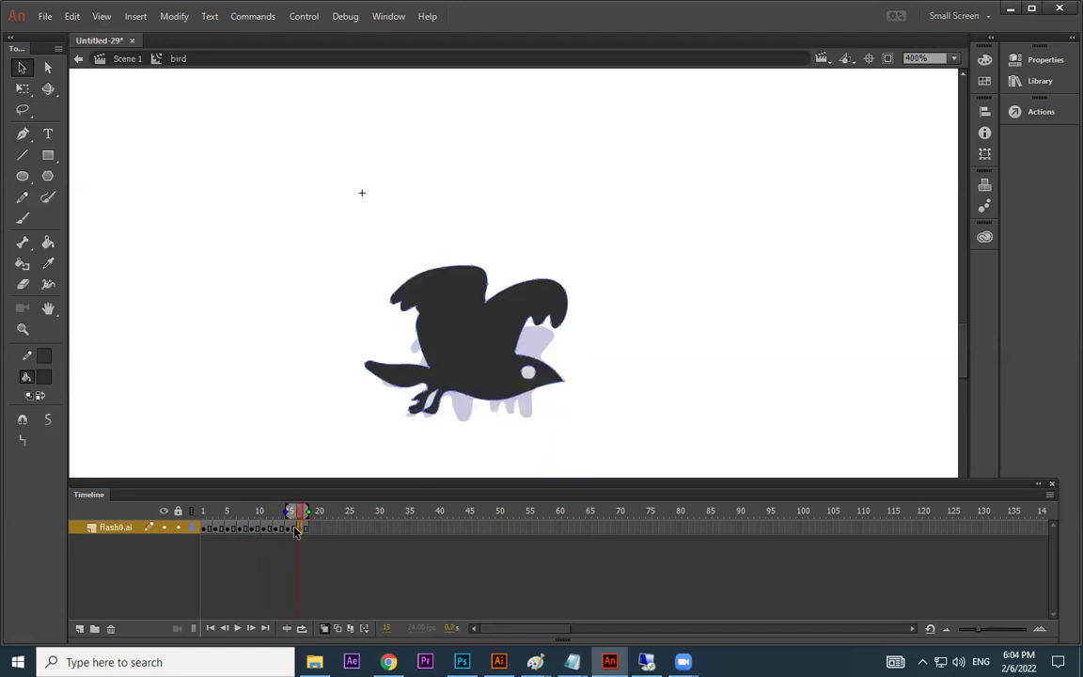
{"action": "left_click", "coordinate": [289, 529]}
{"action": "left_click", "coordinate": [276, 531]}
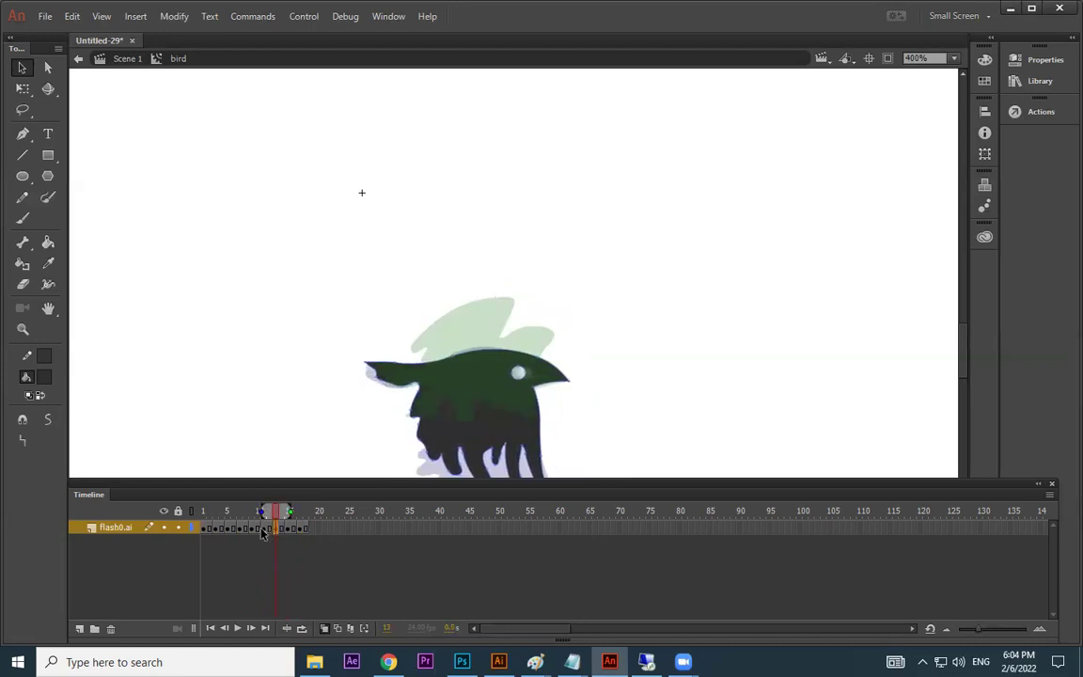
{"action": "left_click", "coordinate": [263, 529]}
{"action": "left_click", "coordinate": [249, 530]}
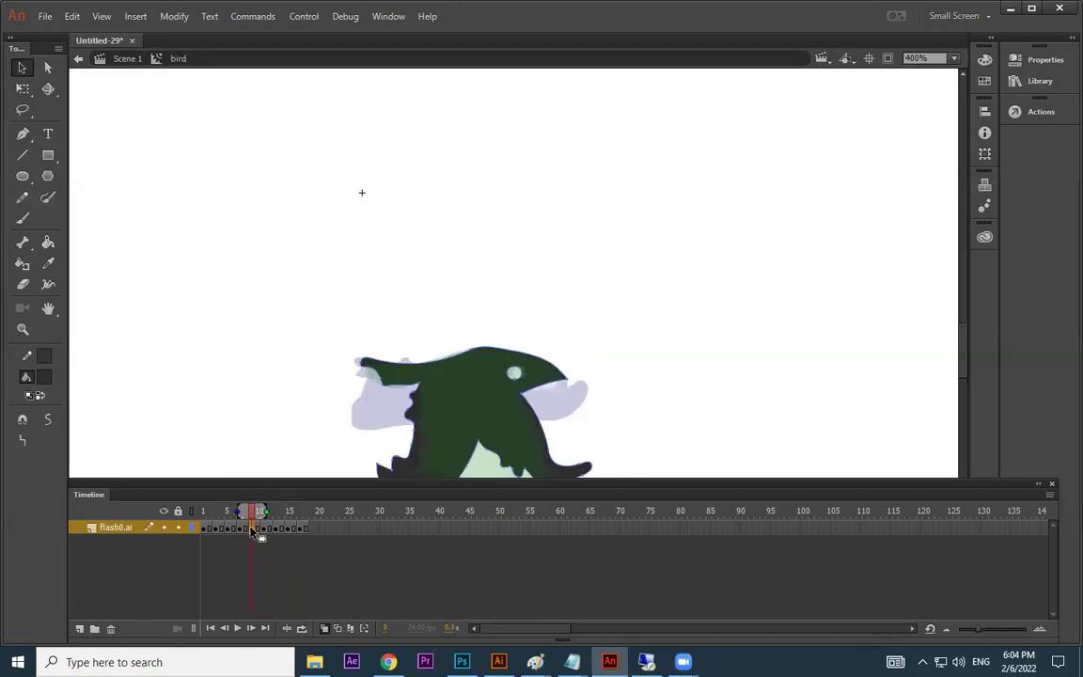
{"action": "left_click", "coordinate": [230, 531]}
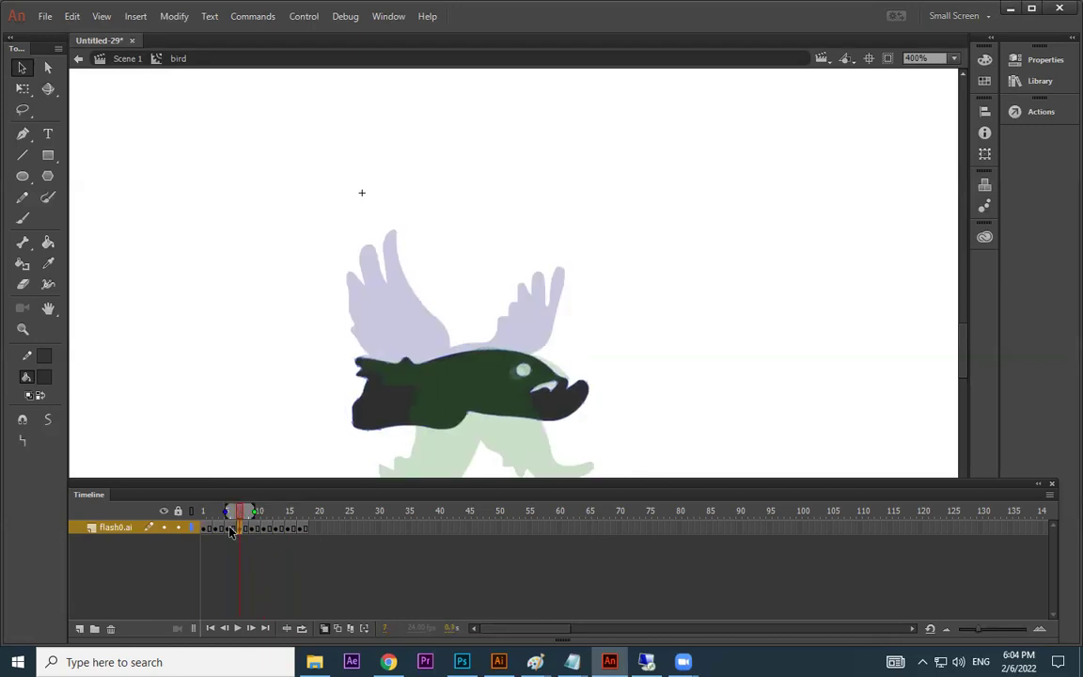
{"action": "left_click", "coordinate": [231, 531]}
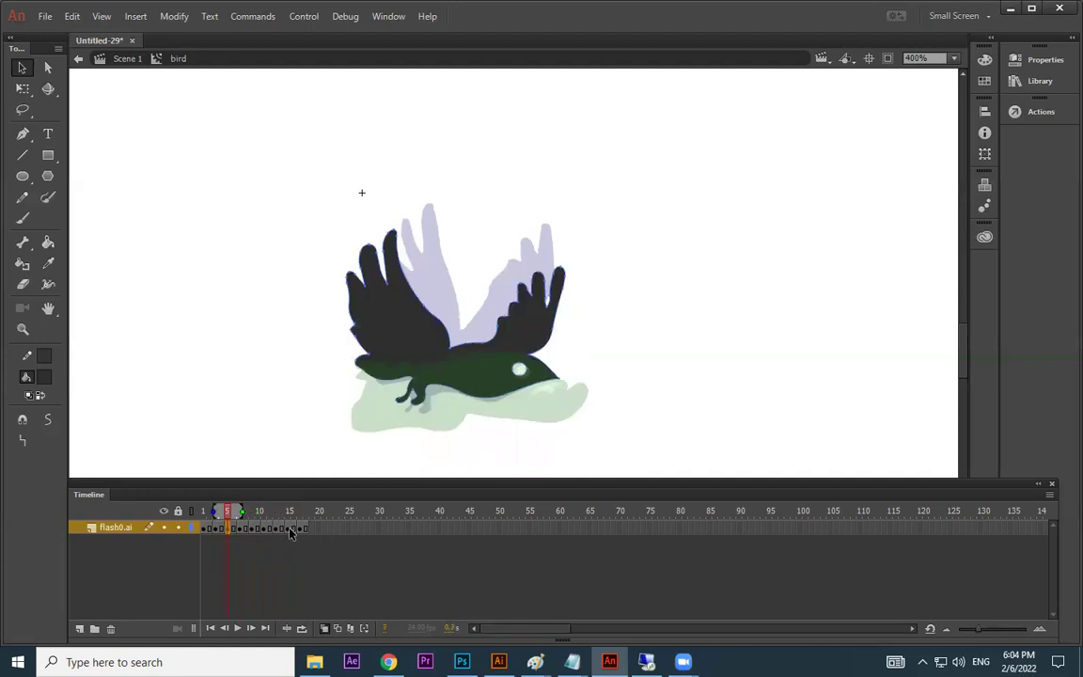
Test the movie, close the preview and return from the bird symbol to Scene 1 at 100% view.
{"action": "key", "text": "ctrl+Return"}
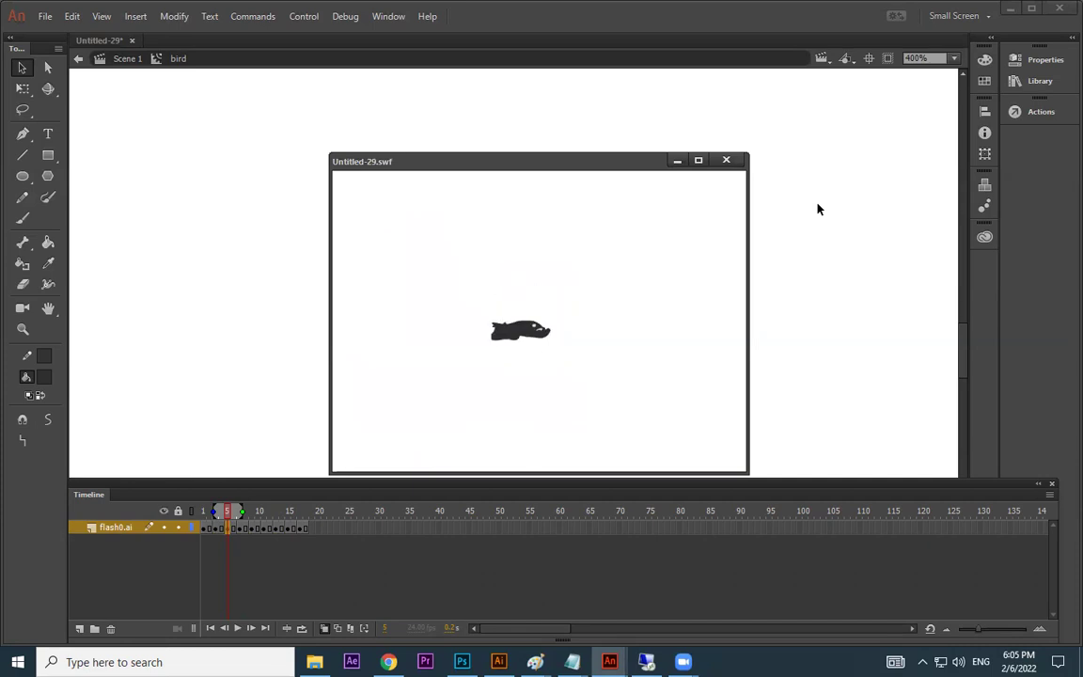
{"action": "left_click", "coordinate": [731, 162]}
{"action": "left_click", "coordinate": [111, 59]}
{"action": "left_click", "coordinate": [698, 332]}
{"action": "key", "text": "ctrl+1"}
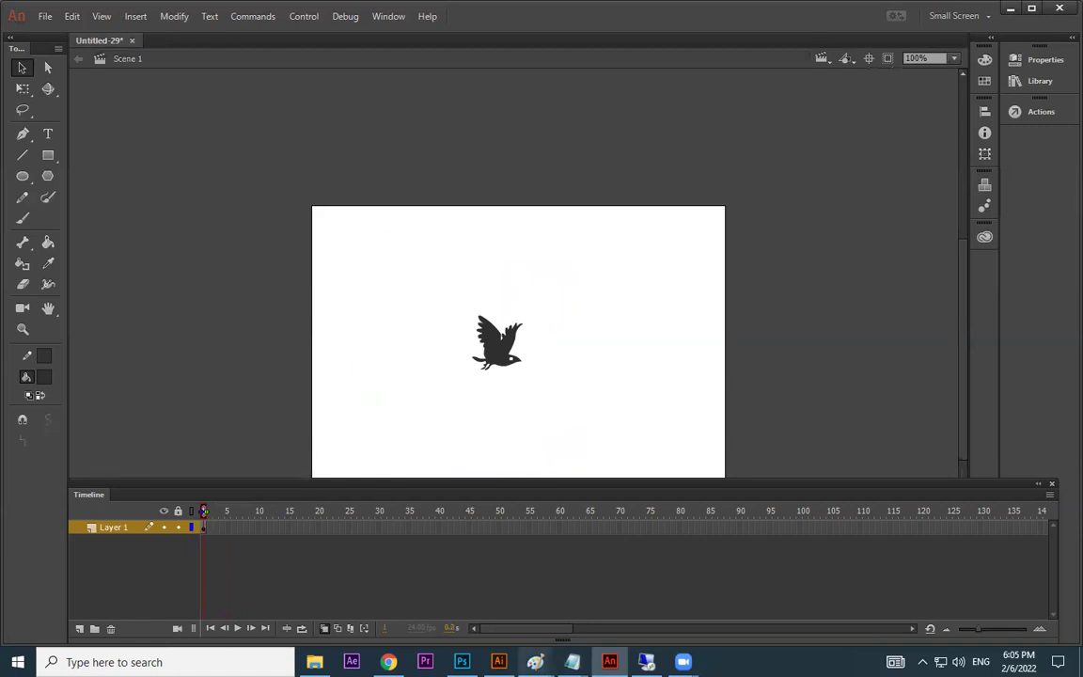
Switch to Illustrator to look at the source bird poses and return to the bird instance in Animate.
{"action": "left_click", "coordinate": [499, 662]}
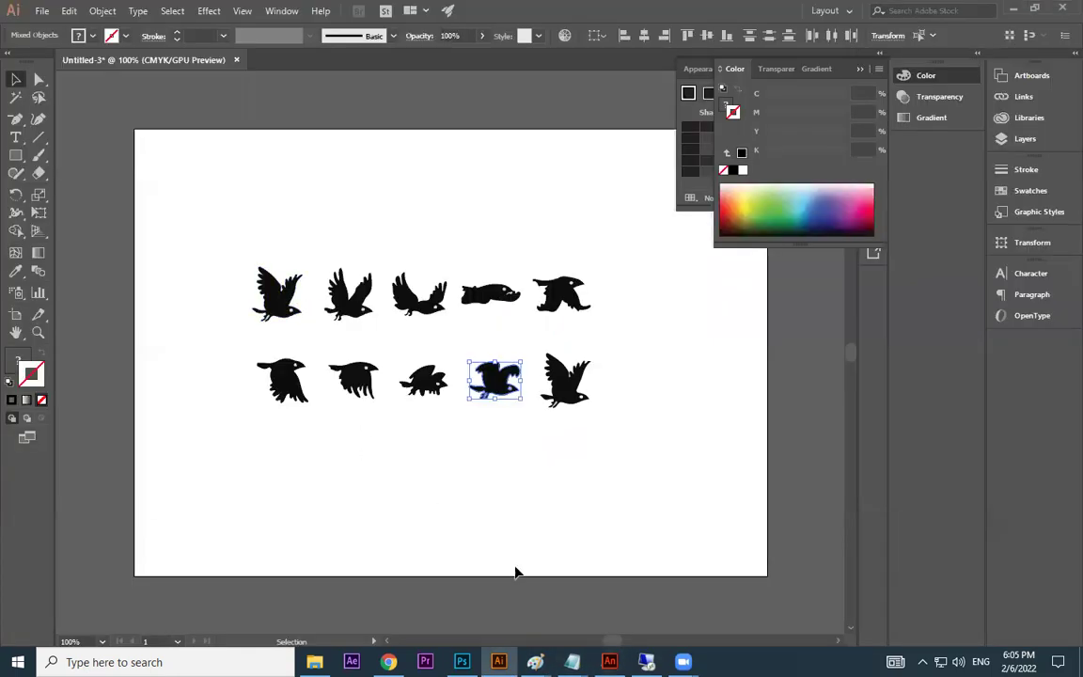
{"action": "left_click", "coordinate": [609, 662]}
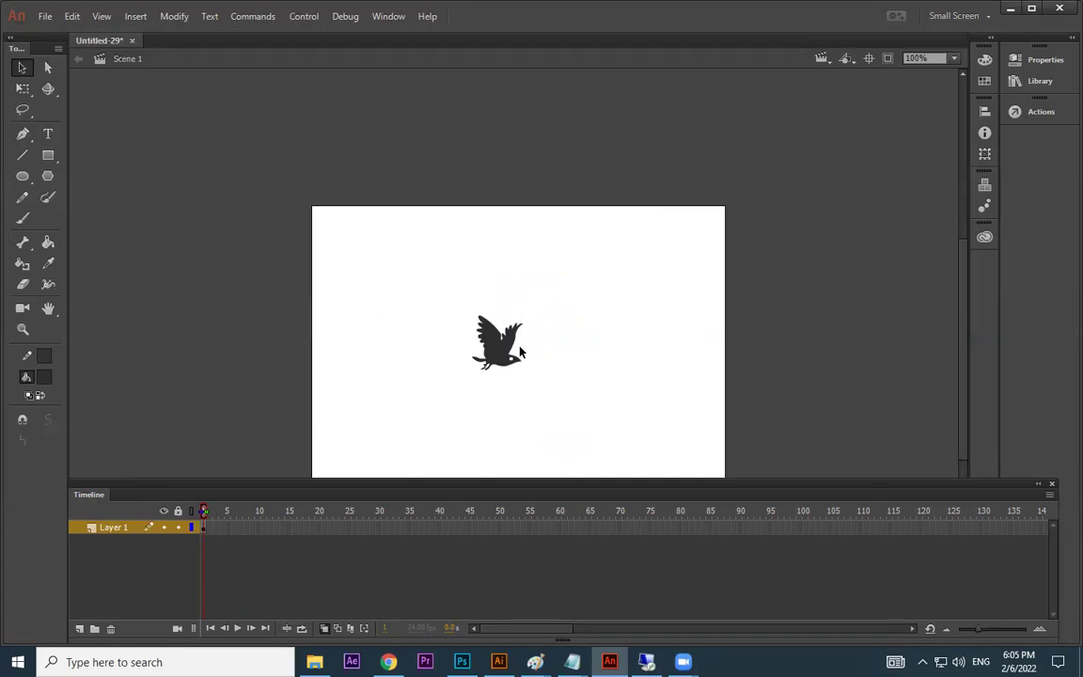
{"action": "left_click_drag", "start_coordinate": [593, 267], "coordinate": [428, 405]}
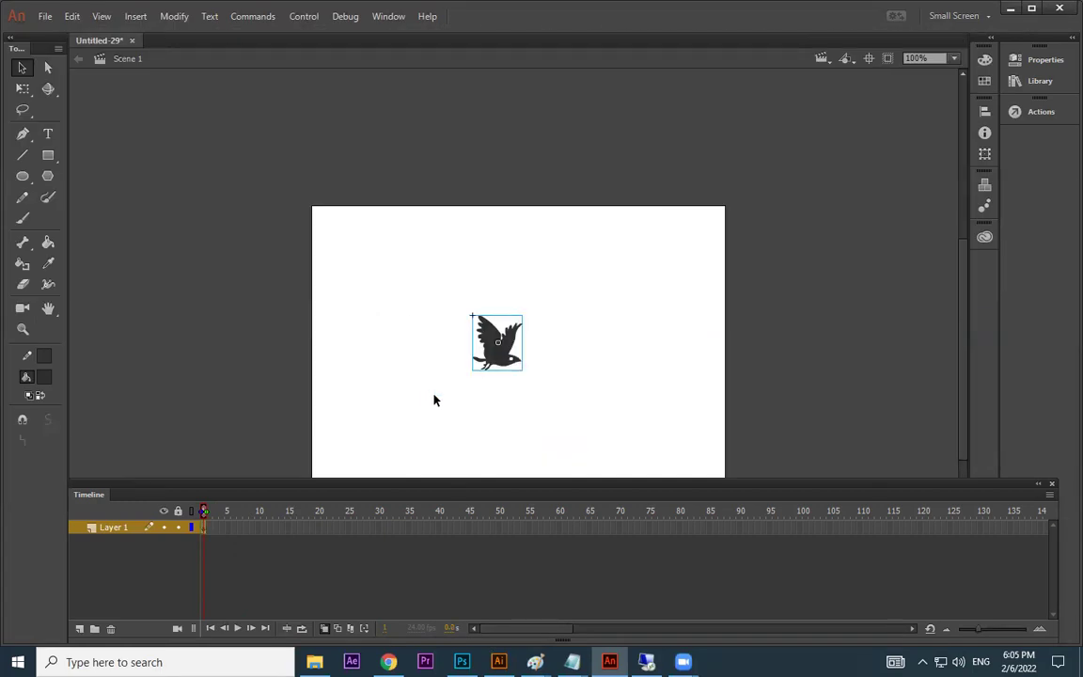
{"action": "left_click", "coordinate": [548, 374]}
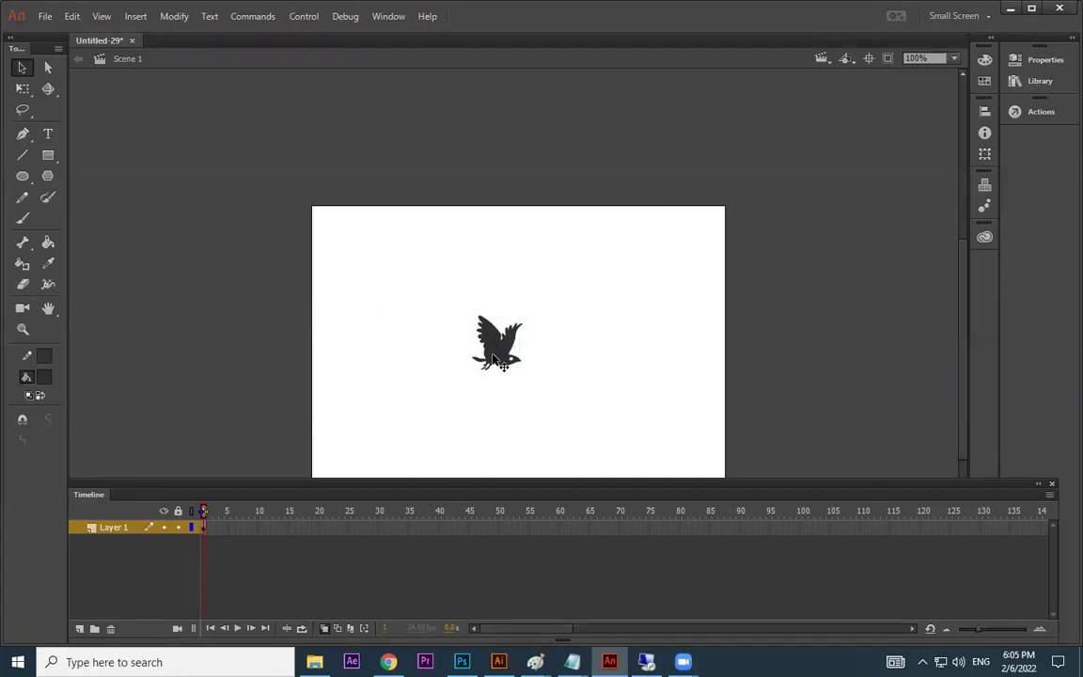
Open the bird symbol to check its first frames, test the movie again and close the preview.
{"action": "double_click", "coordinate": [493, 360]}
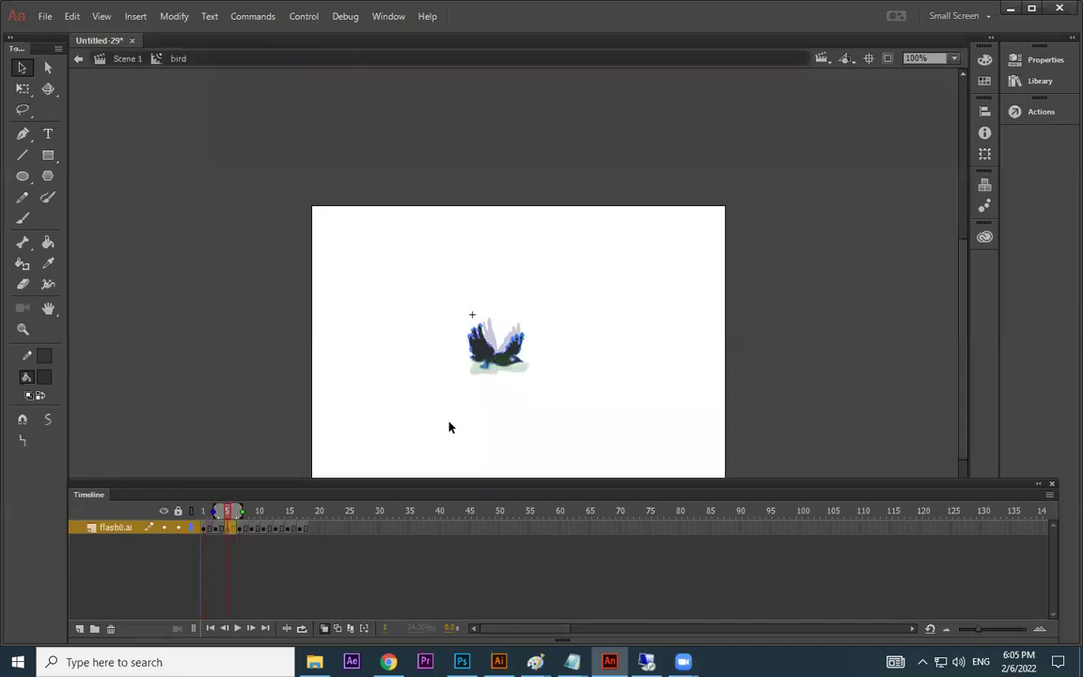
{"action": "left_click", "coordinate": [215, 533]}
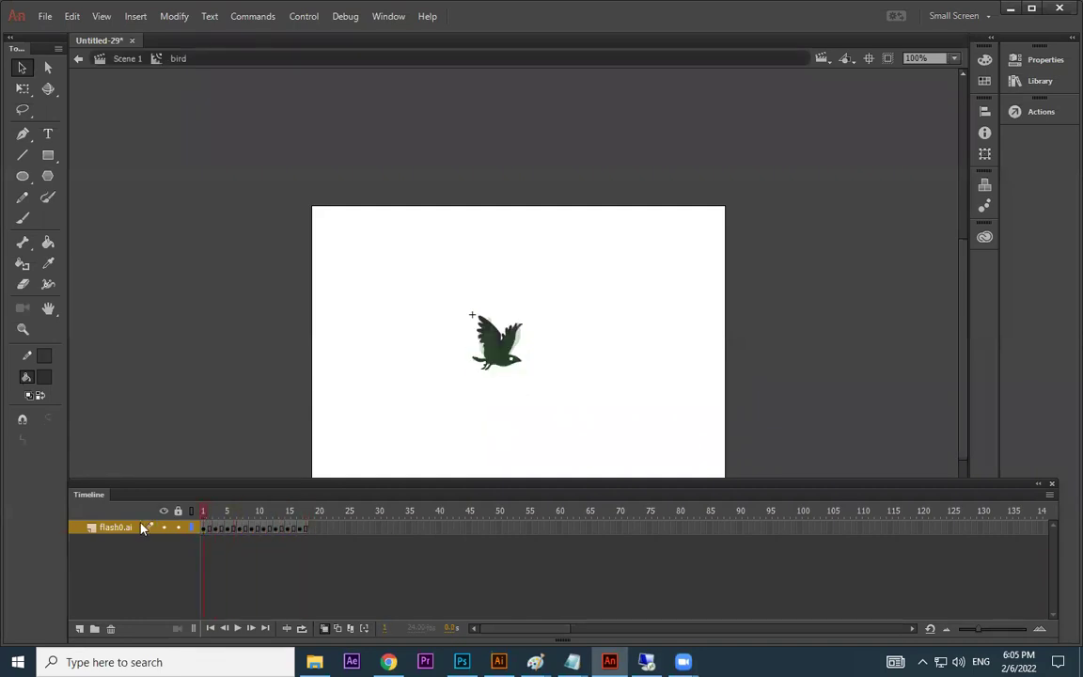
{"action": "key", "text": "ctrl+Return"}
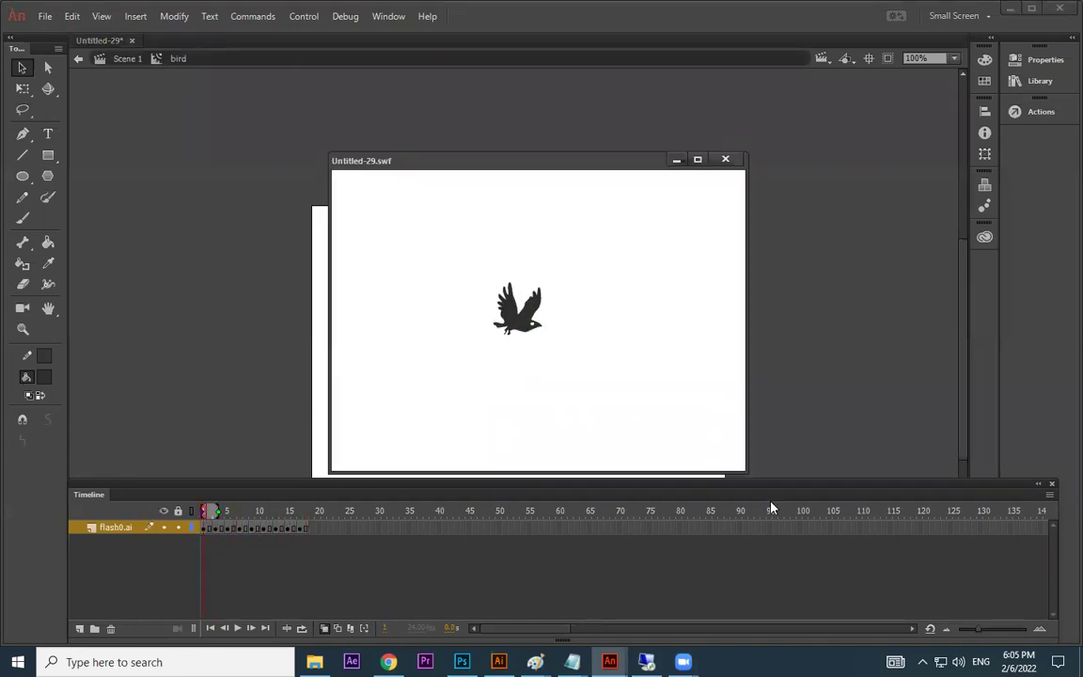
{"action": "left_click", "coordinate": [725, 159]}
Return to Scene 1, place the bird instance at the stage's left edge and insert a keyframe at frame 72.
{"action": "left_click", "coordinate": [125, 58]}
{"action": "left_click_drag", "start_coordinate": [524, 364], "coordinate": [369, 361]}
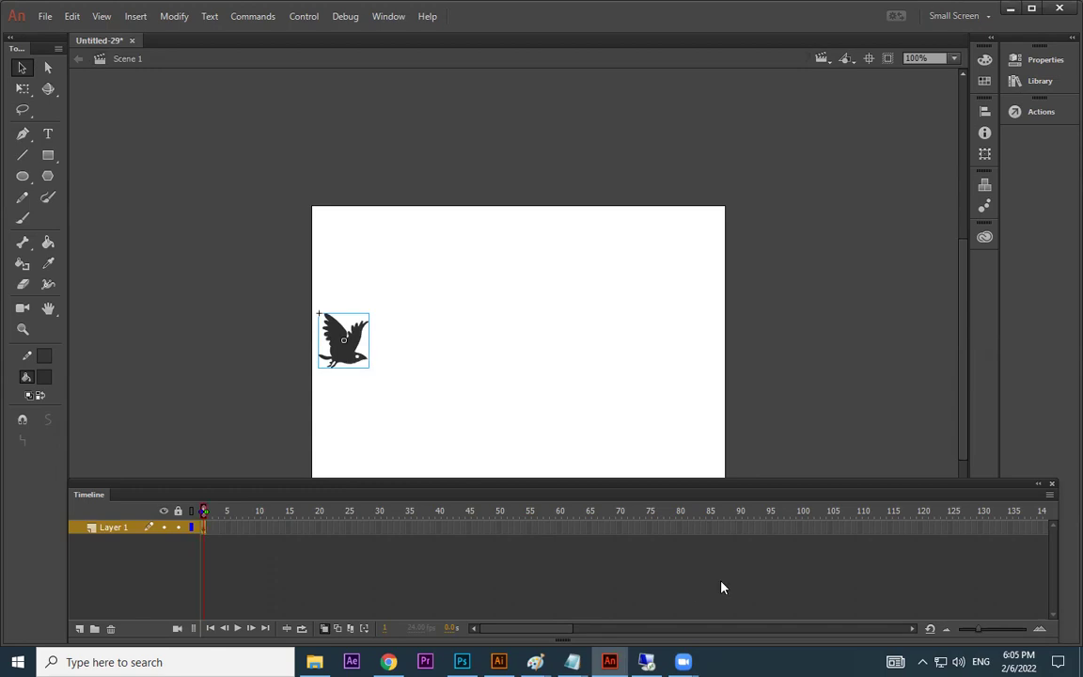
{"action": "left_click", "coordinate": [631, 531]}
{"action": "key", "text": "F5"}
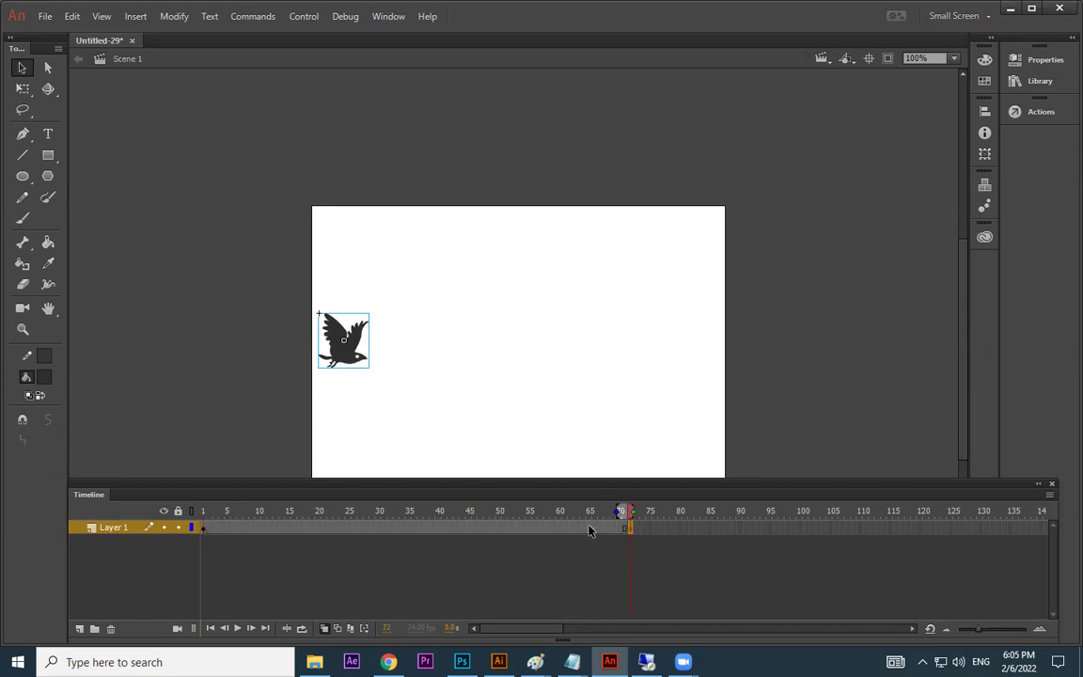
Classic-tween Layer 1 so the bird flies past the stage's right edge by frame 72, and preview the movie.
{"action": "right_click", "coordinate": [591, 530]}
{"action": "left_click", "coordinate": [694, 141]}
{"action": "left_click", "coordinate": [636, 533]}
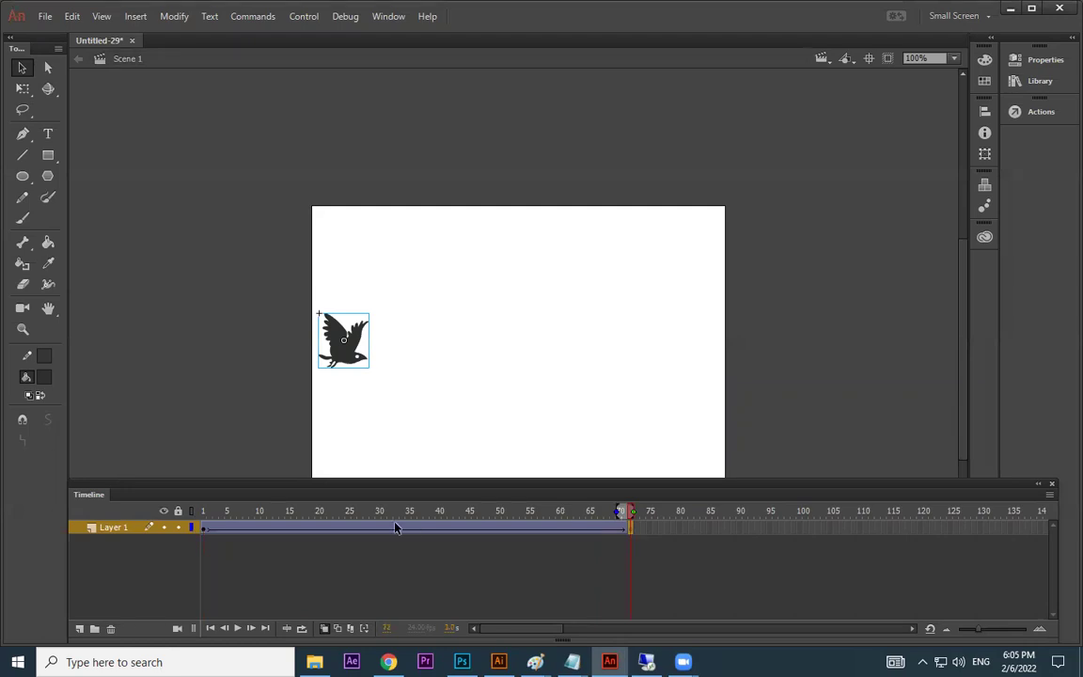
{"action": "left_click_drag", "start_coordinate": [360, 357], "coordinate": [788, 353]}
{"action": "key", "text": "ctrl+Return"}
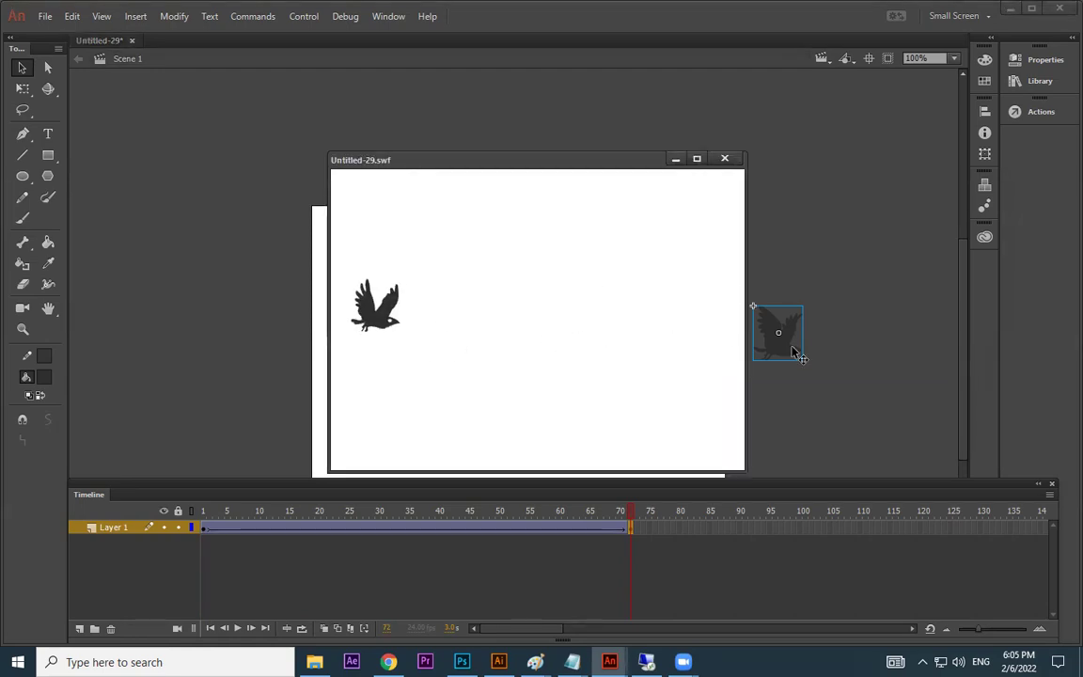
{"action": "left_click", "coordinate": [726, 153]}
Add a second layer and place bird symbol instances from the library on its first frame.
{"action": "left_click", "coordinate": [80, 630]}
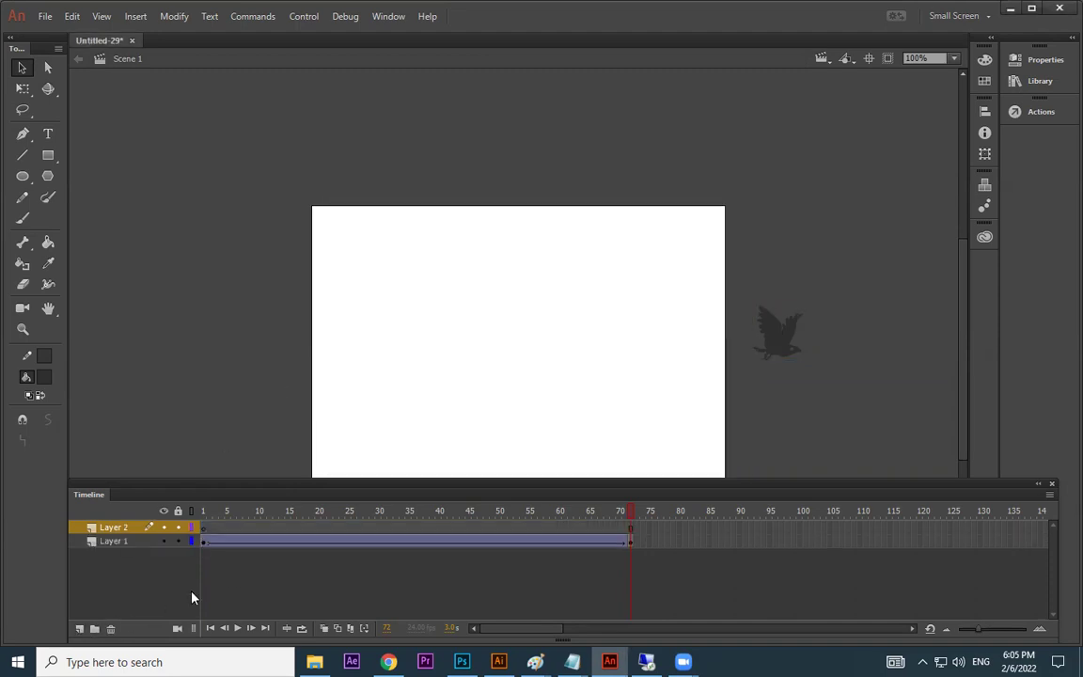
{"action": "left_click", "coordinate": [205, 534]}
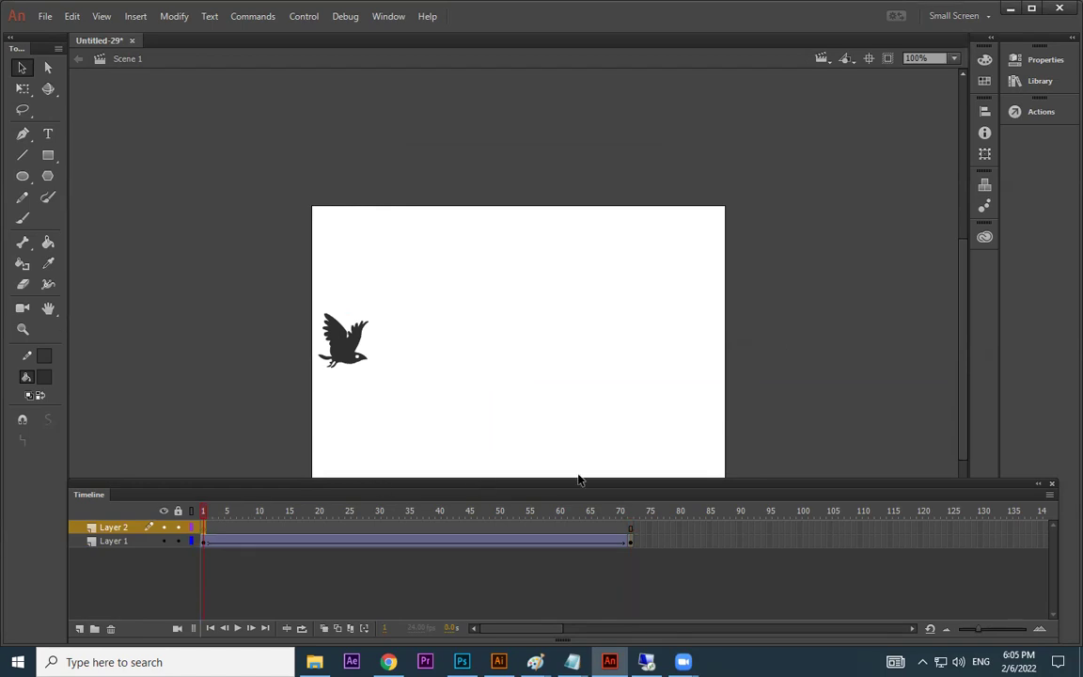
{"action": "key", "text": "ctrl+l"}
{"action": "left_click_drag", "start_coordinate": [815, 221], "coordinate": [441, 288]}
{"action": "key", "text": "ctrl+l"}
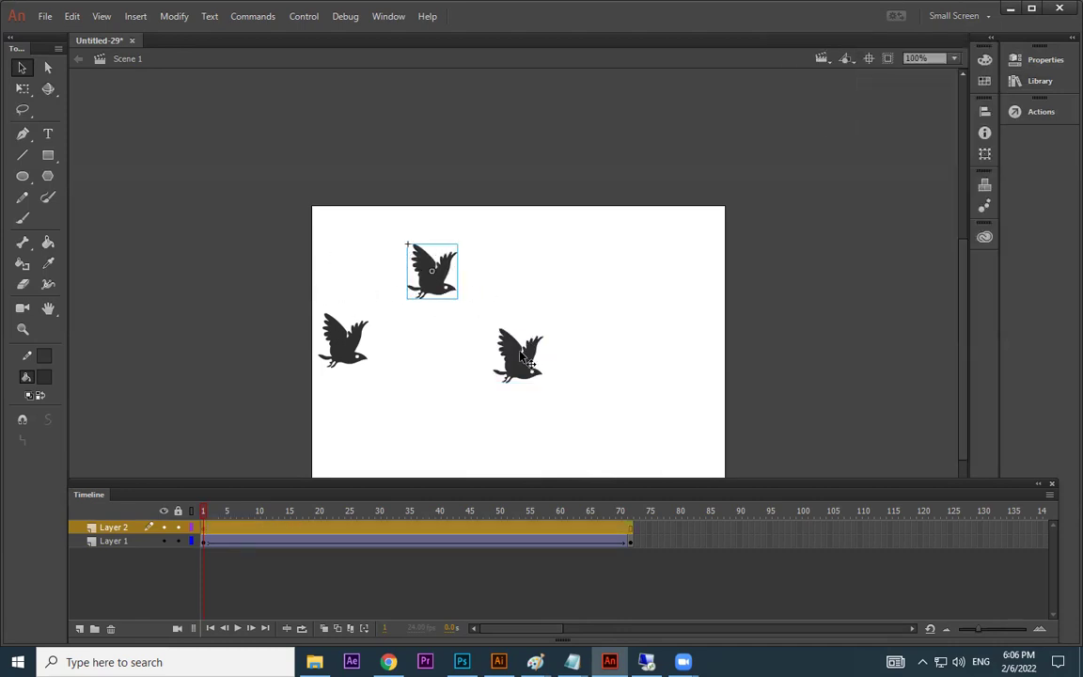
Arrange four birds on Layer 2 as a flock in the stage's upper left, scaling three of them to progressively smaller sizes.
{"action": "key", "text": "ctrl+z"}
{"action": "left_click_drag", "start_coordinate": [523, 358], "coordinate": [445, 308]}
{"action": "left_click", "coordinate": [23, 89]}
{"action": "left_click", "coordinate": [476, 272]}
{"action": "left_click", "coordinate": [413, 291]}
{"action": "left_click", "coordinate": [498, 282]}
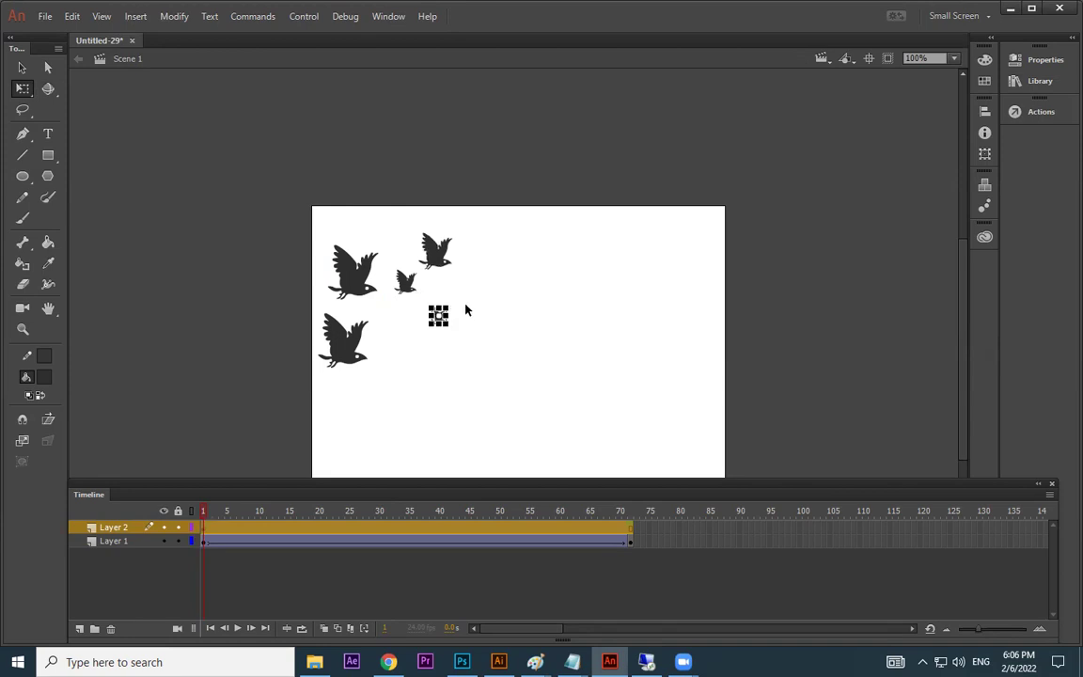
{"action": "left_click", "coordinate": [510, 303]}
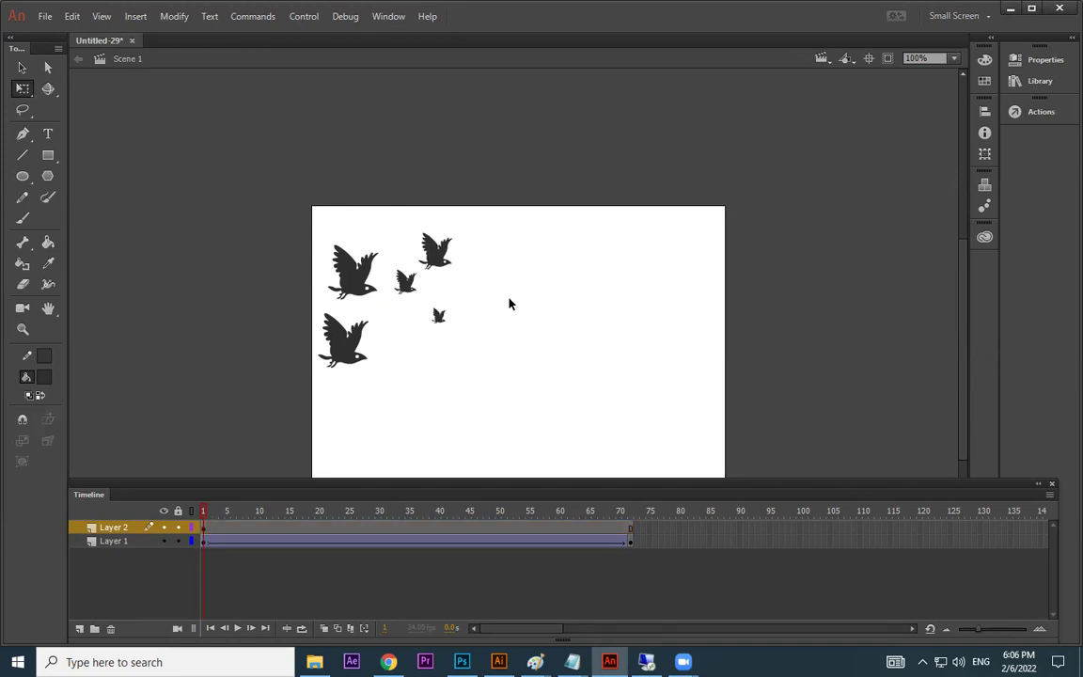
Classic-tween Layer 2 so the flock moves to the stage's upper right by a keyframe at frame 72, and preview the movie.
{"action": "left_click", "coordinate": [631, 530]}
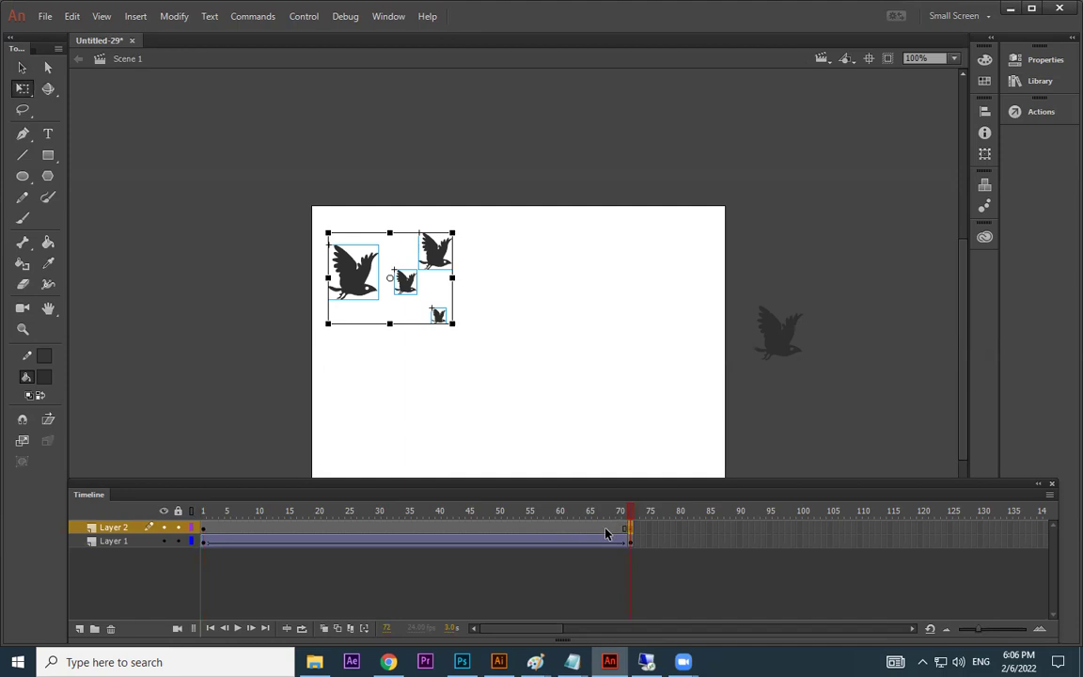
{"action": "right_click", "coordinate": [608, 527]}
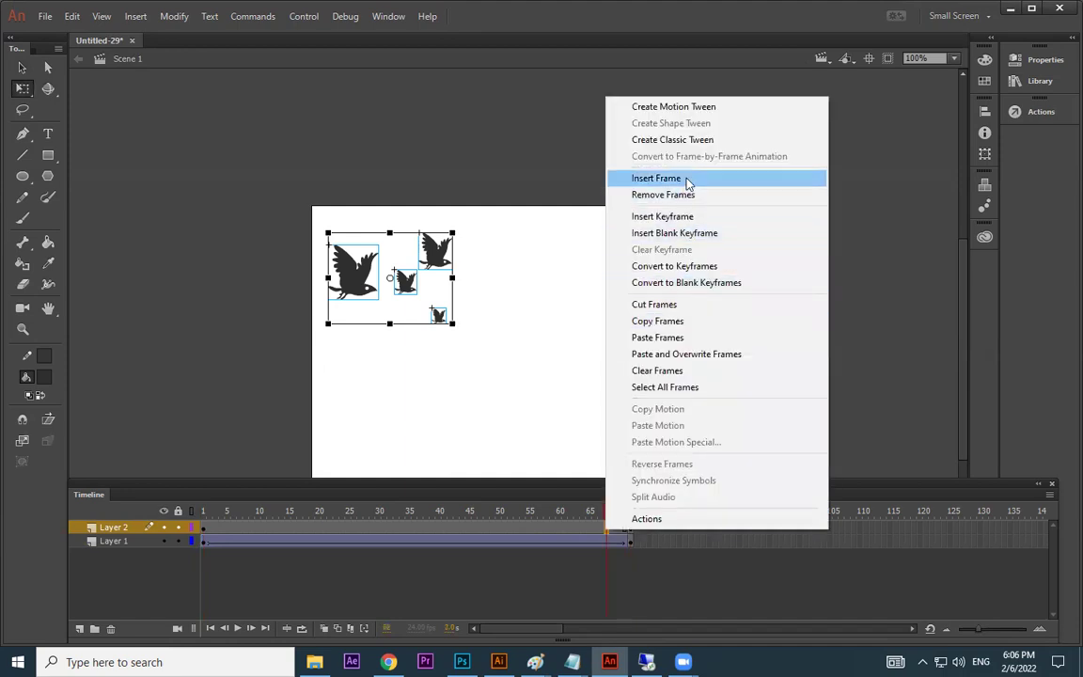
{"action": "left_click", "coordinate": [673, 139]}
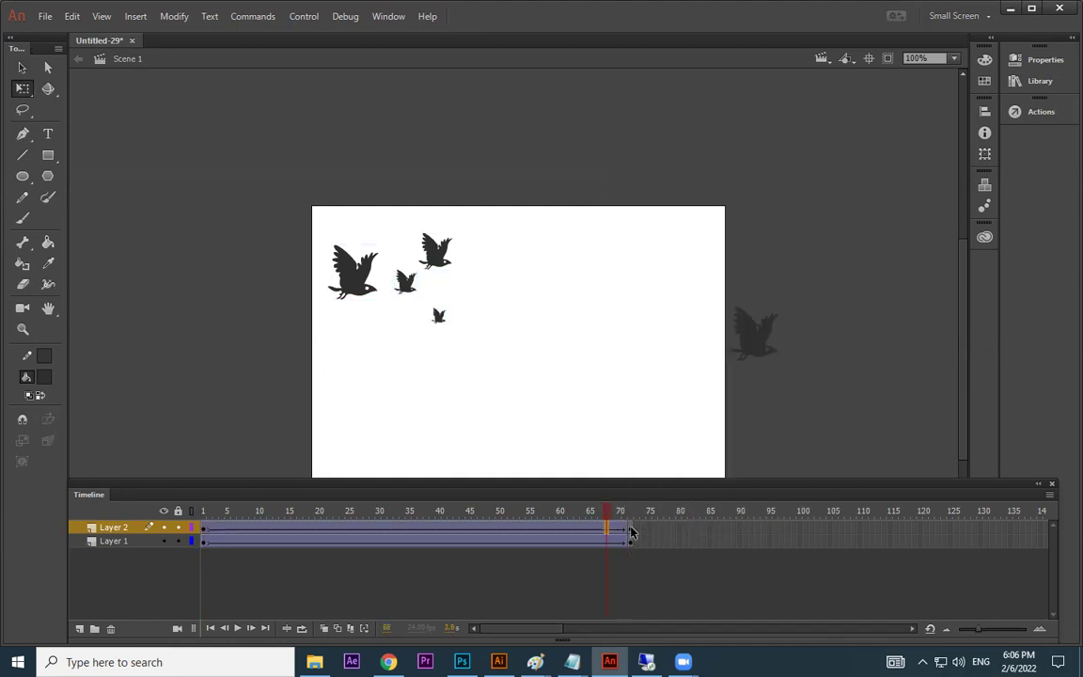
{"action": "left_click", "coordinate": [631, 532]}
{"action": "left_click_drag", "start_coordinate": [440, 262], "coordinate": [697, 271]}
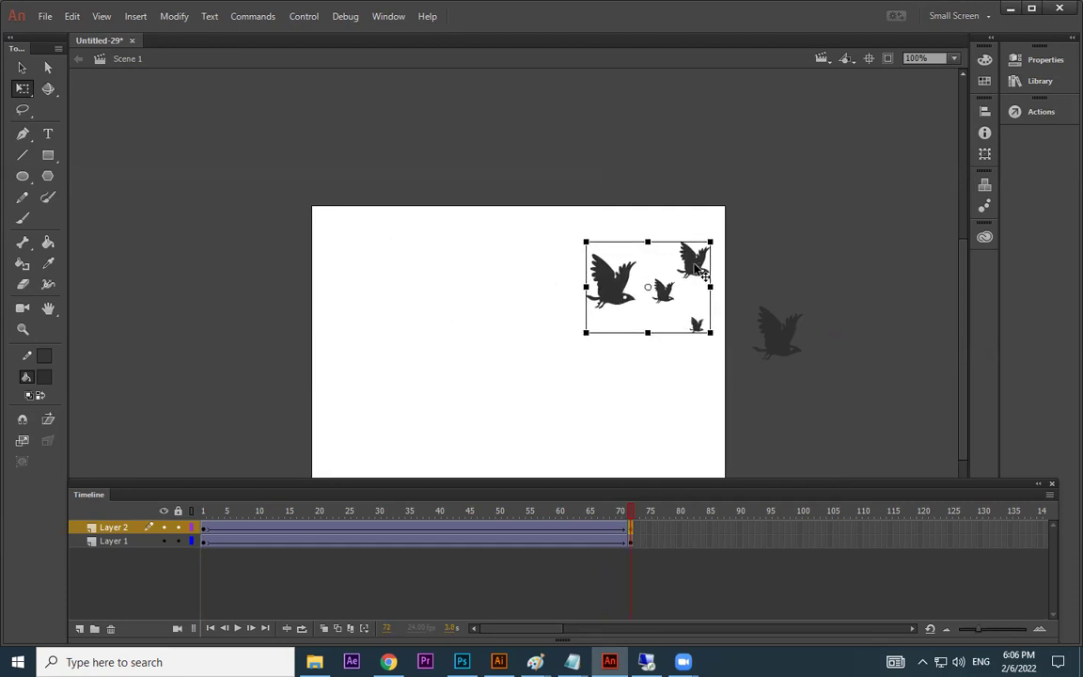
{"action": "key", "text": "ctrl+Return"}
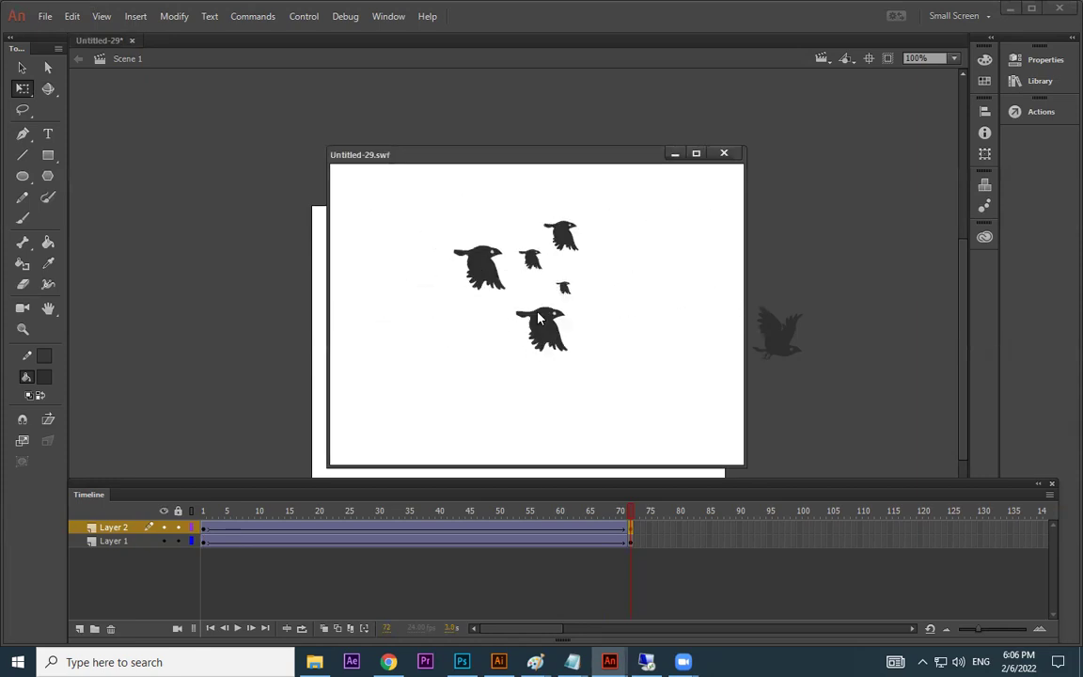
{"action": "left_click", "coordinate": [724, 153]}
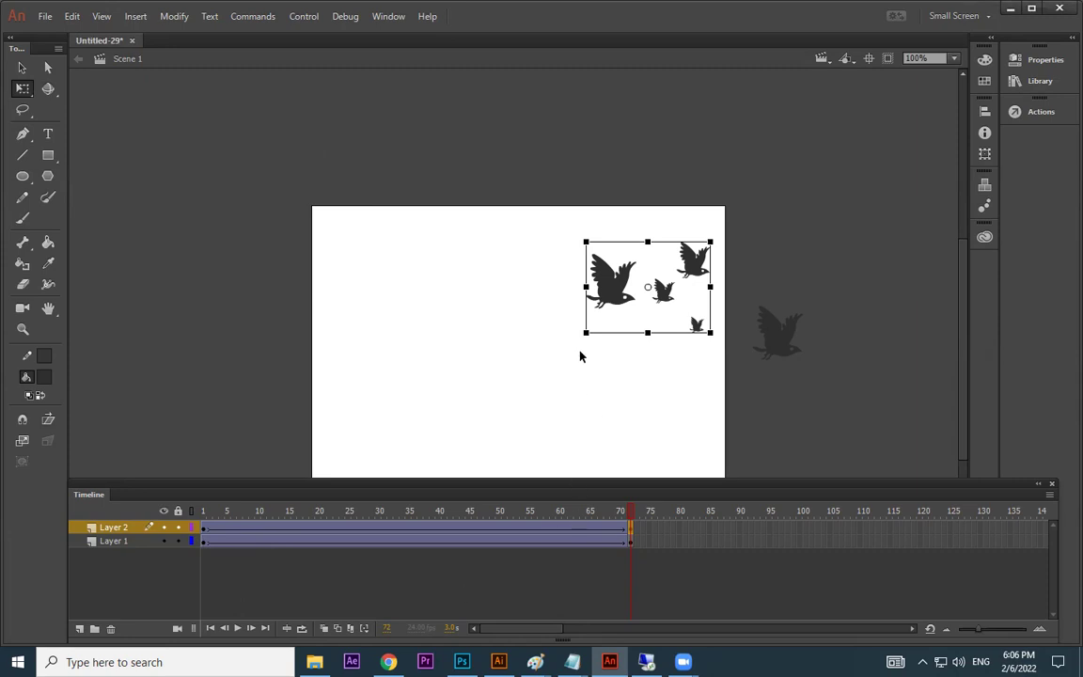
Remove all frames from Layer 1 and Layer 2 to clear the stage, and select frame 1 of Layer 2.
{"action": "left_click", "coordinate": [201, 528]}
{"action": "left_click", "coordinate": [535, 228]}
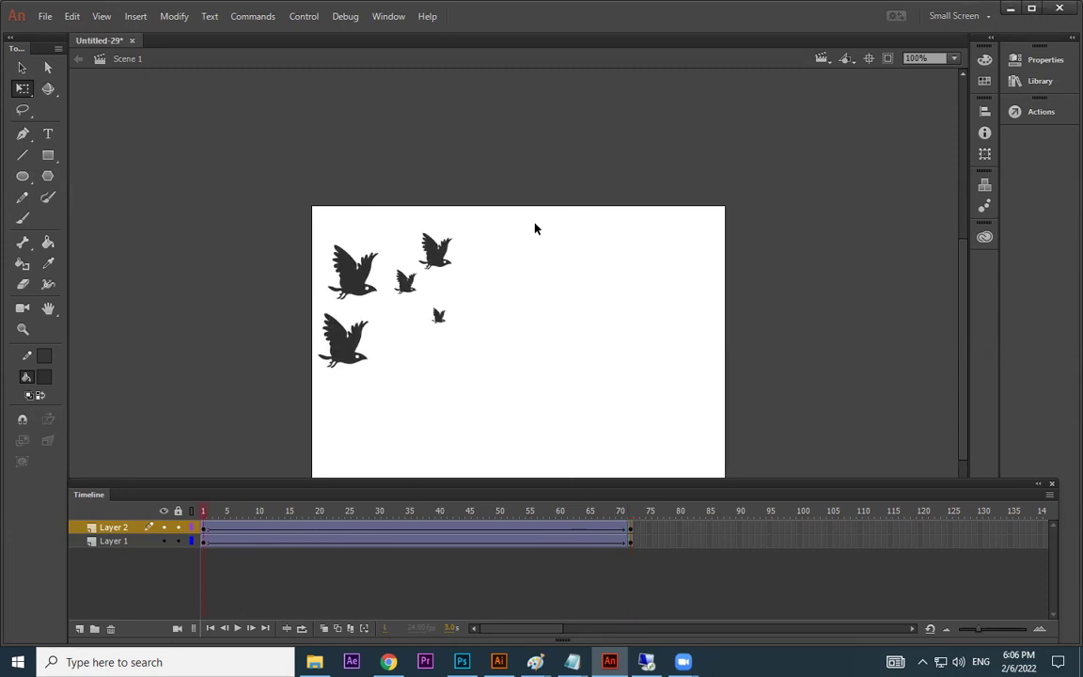
{"action": "left_click_drag", "start_coordinate": [534, 228], "coordinate": [148, 399]}
{"action": "left_click", "coordinate": [184, 577]}
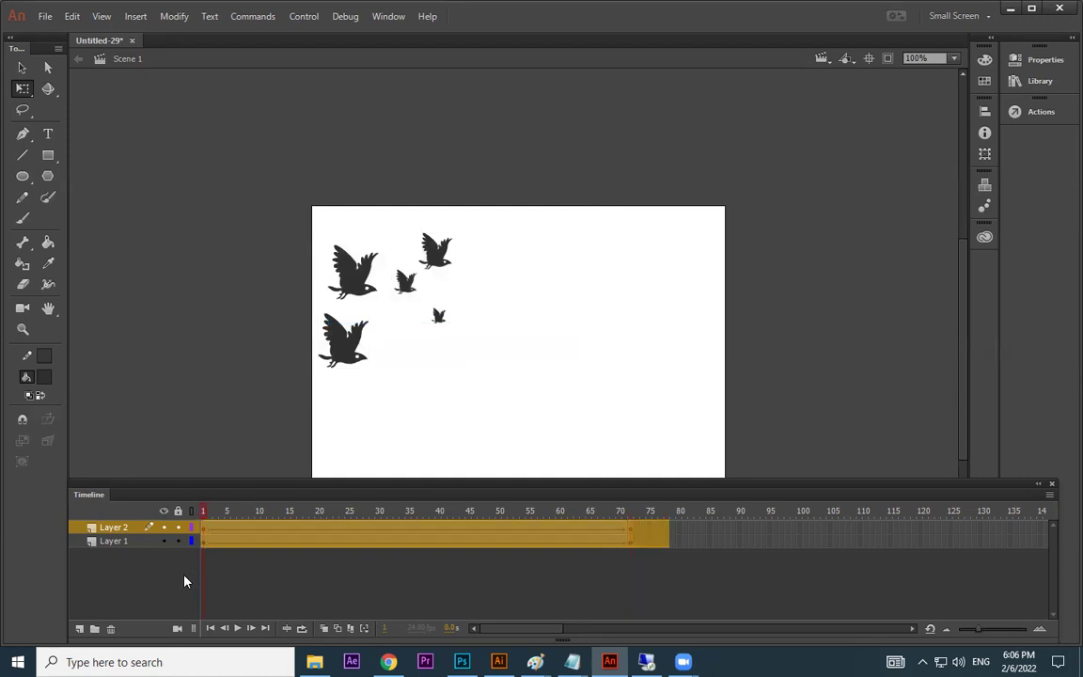
{"action": "left_click", "coordinate": [264, 542]}
{"action": "right_click", "coordinate": [266, 537]}
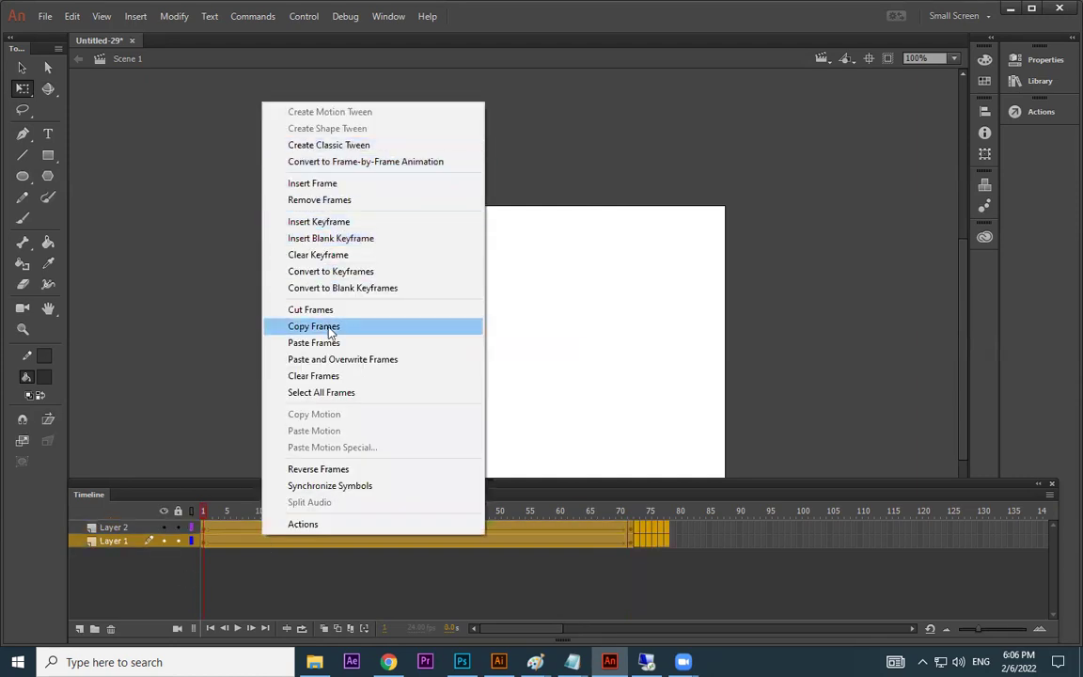
{"action": "left_click", "coordinate": [318, 200]}
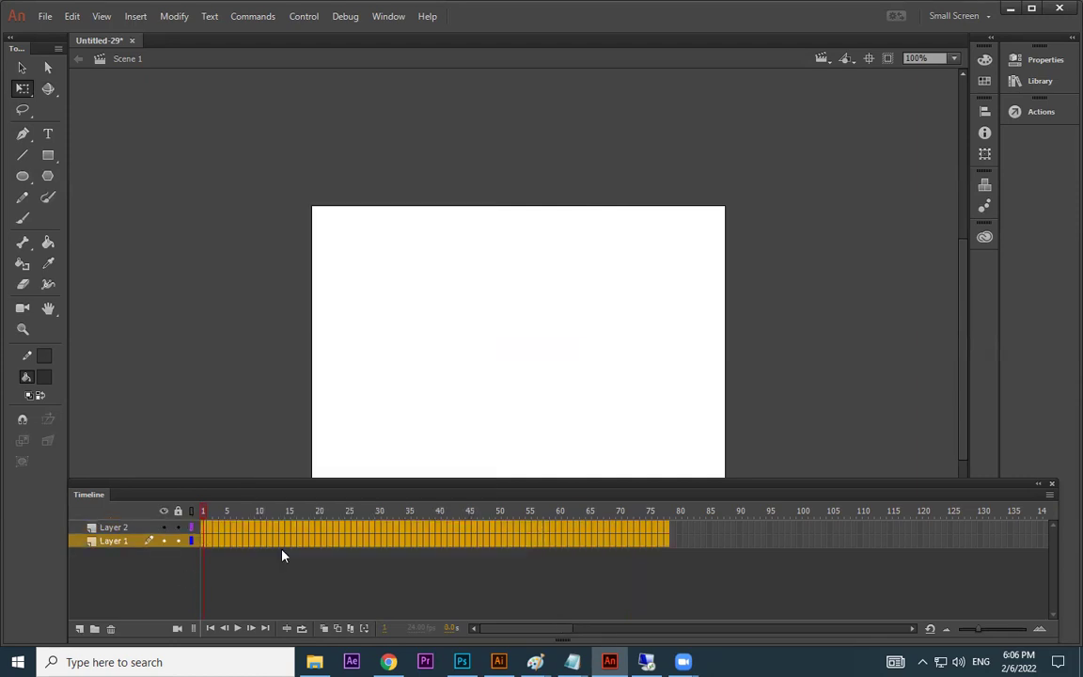
{"action": "left_click", "coordinate": [202, 529]}
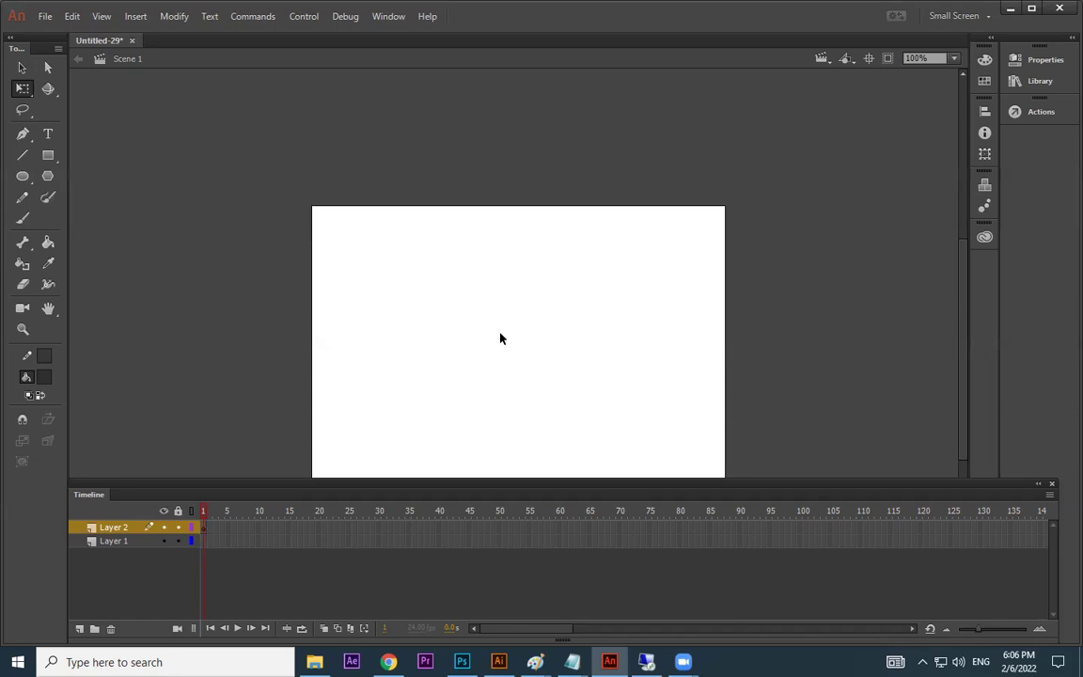
Place one bird symbol from the library on Layer 2's first frame and preview the movie.
{"action": "key", "text": "ctrl+l"}
{"action": "left_click_drag", "start_coordinate": [818, 220], "coordinate": [461, 308]}
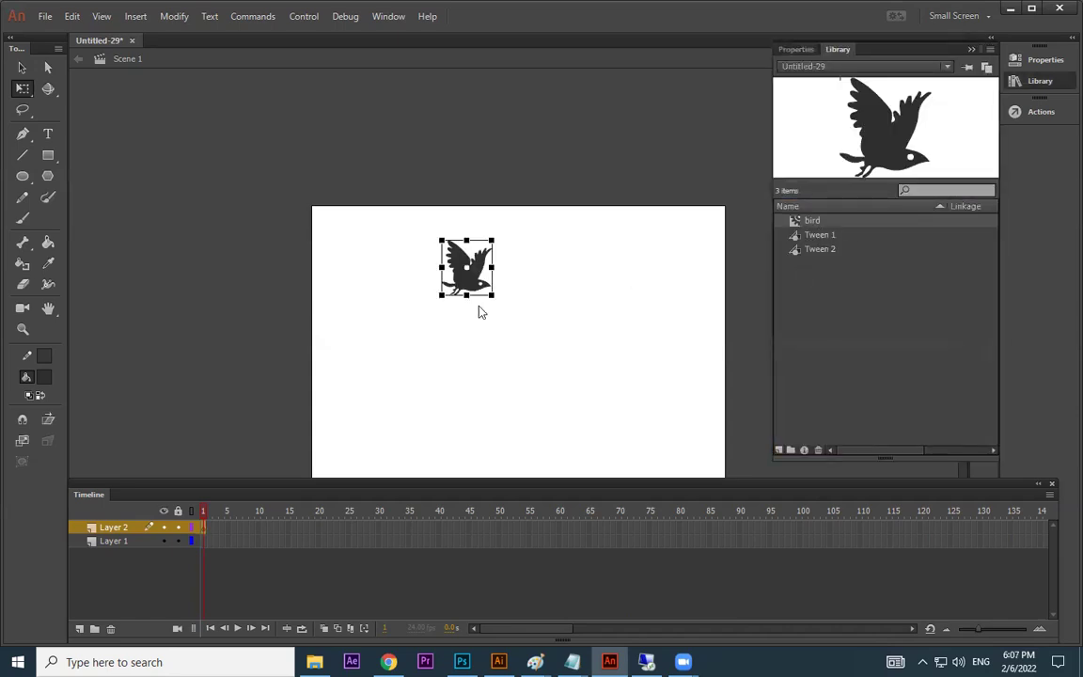
{"action": "key", "text": "ctrl+Return"}
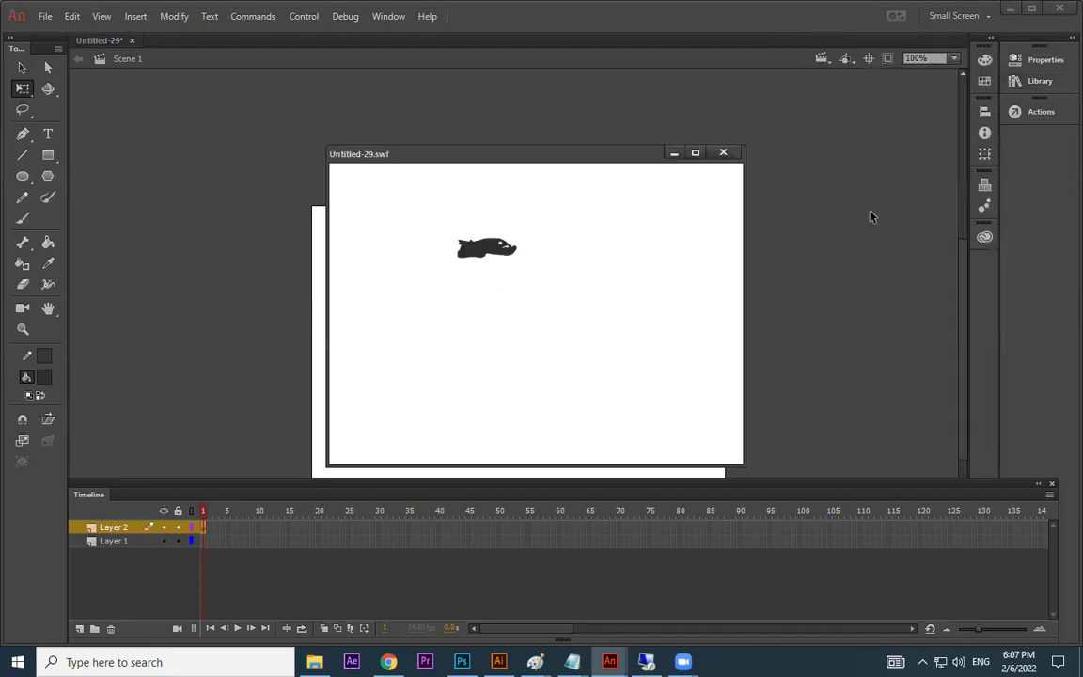
{"action": "left_click", "coordinate": [723, 153]}
Duplicate the bird, transfer the copy to Layer 1's first frame, flip it horizontally and place it beyond the stage's right edge.
{"action": "left_click_drag", "start_coordinate": [477, 284], "coordinate": [653, 347]}
{"action": "left_click_drag", "start_coordinate": [481, 284], "coordinate": [376, 310]}
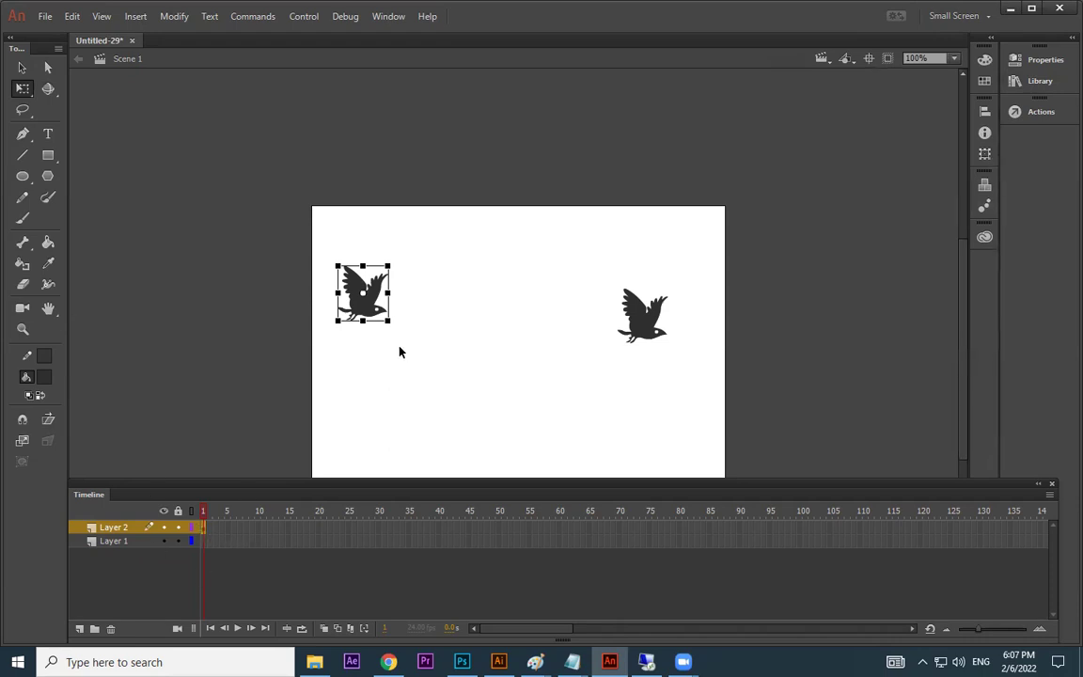
{"action": "key", "text": "Delete"}
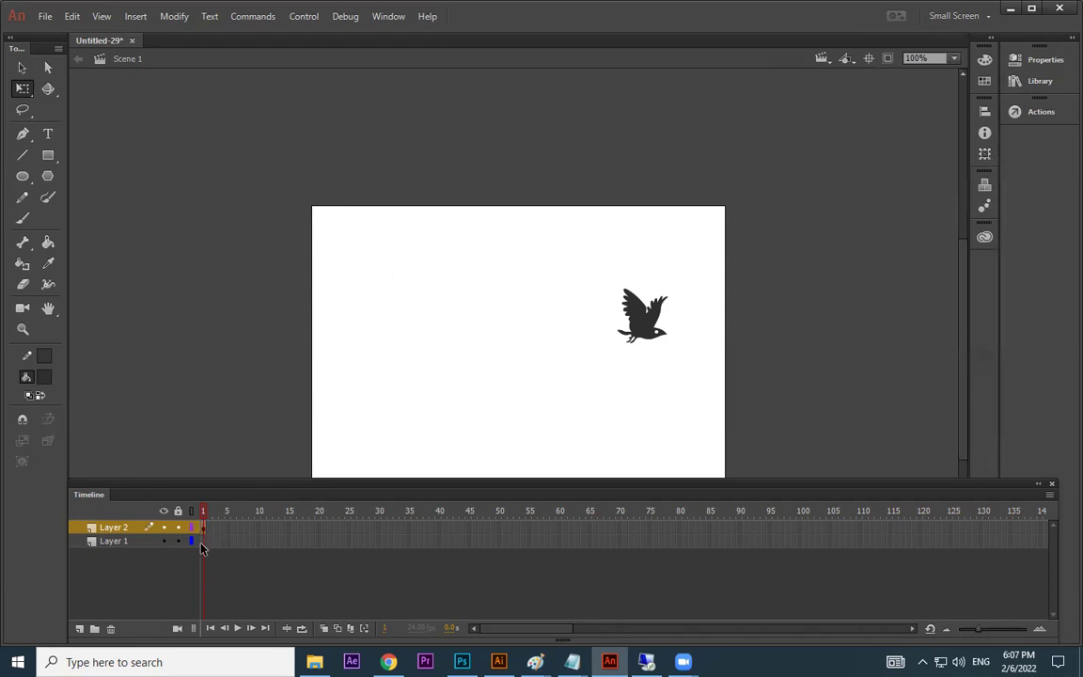
{"action": "left_click", "coordinate": [203, 542]}
{"action": "key", "text": "ctrl+v"}
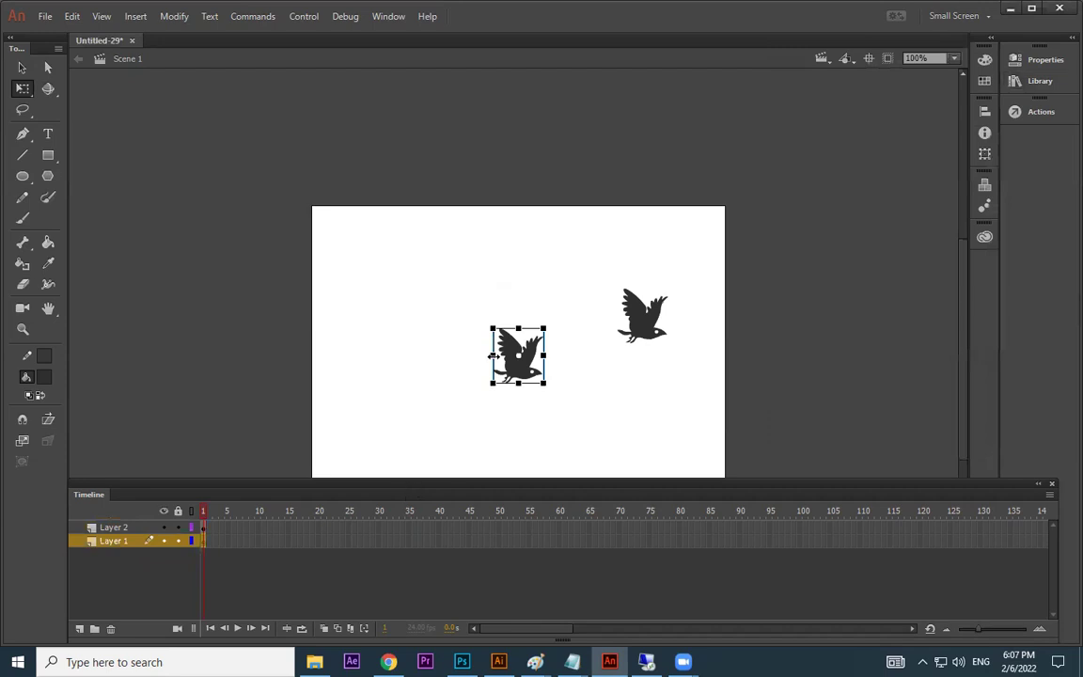
{"action": "left_click_drag", "start_coordinate": [493, 355], "coordinate": [807, 409]}
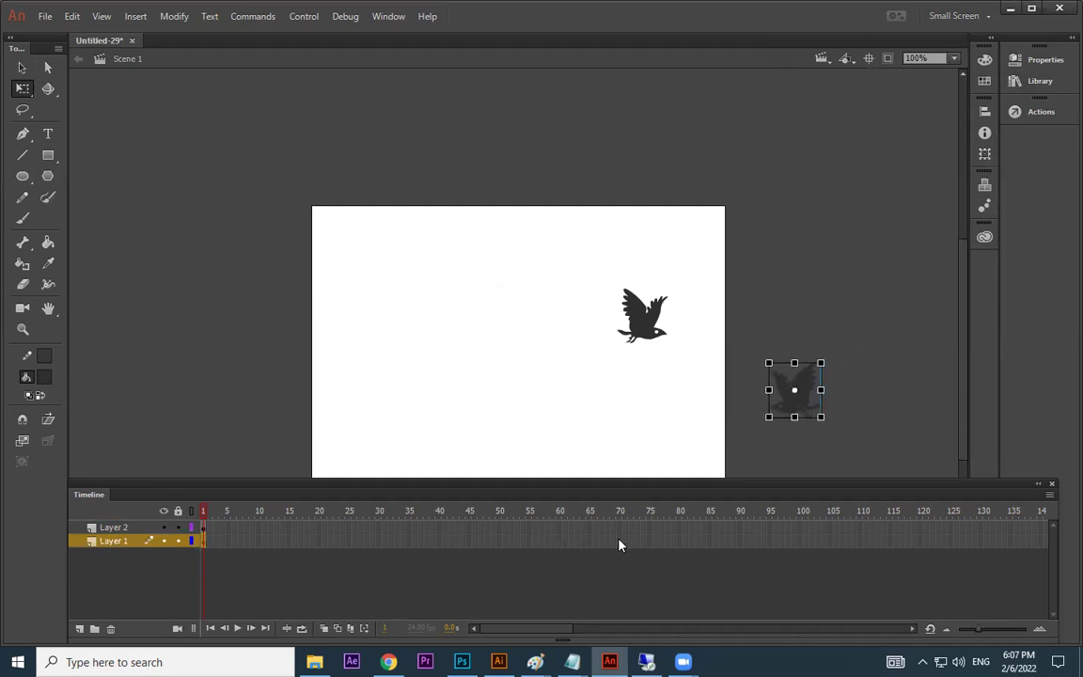
Insert keyframes at frame 83 on Layer 1 and Layer 2 and create classic tweens on both layers.
{"action": "left_click", "coordinate": [666, 549]}
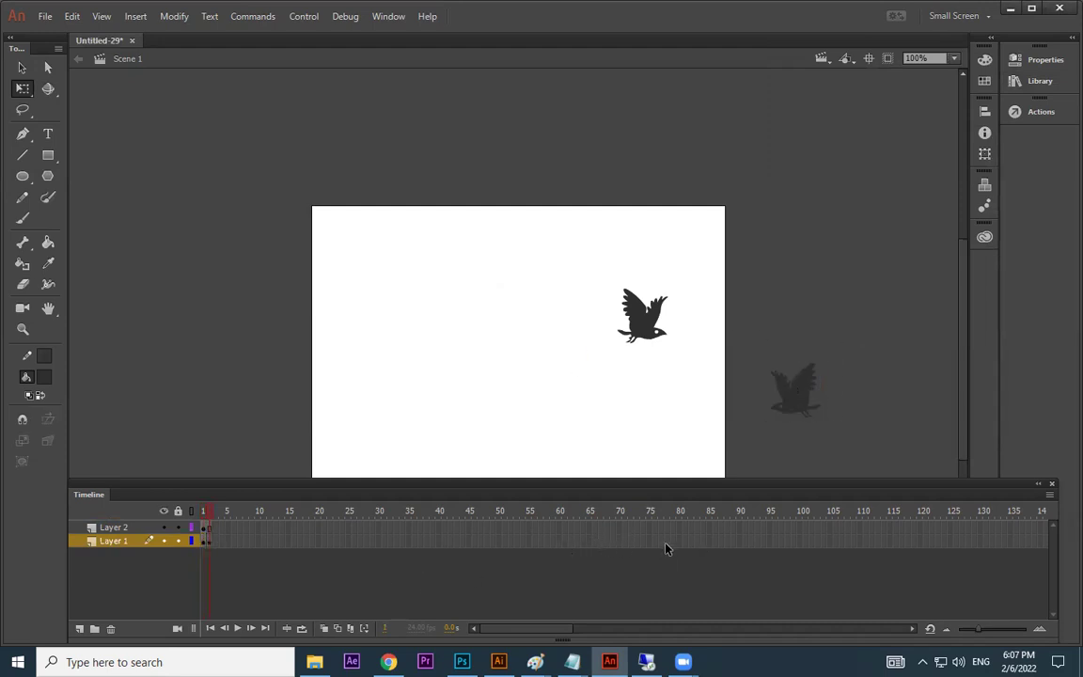
{"action": "key", "text": "F6"}
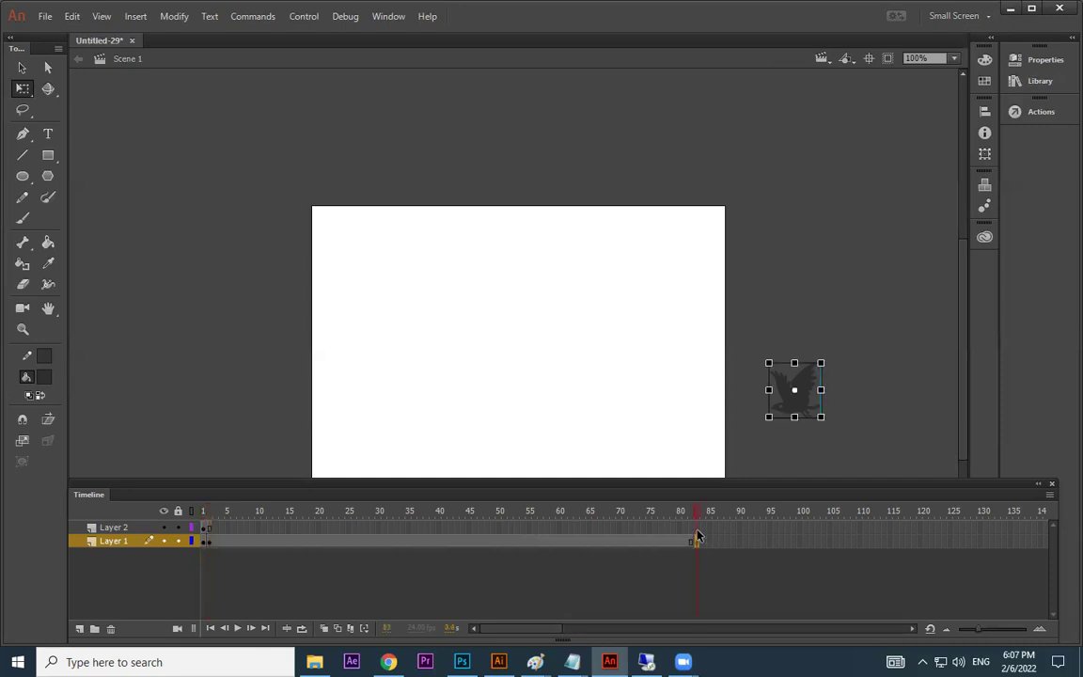
{"action": "left_click", "coordinate": [697, 528]}
{"action": "key", "text": "F6"}
{"action": "right_click", "coordinate": [681, 545]}
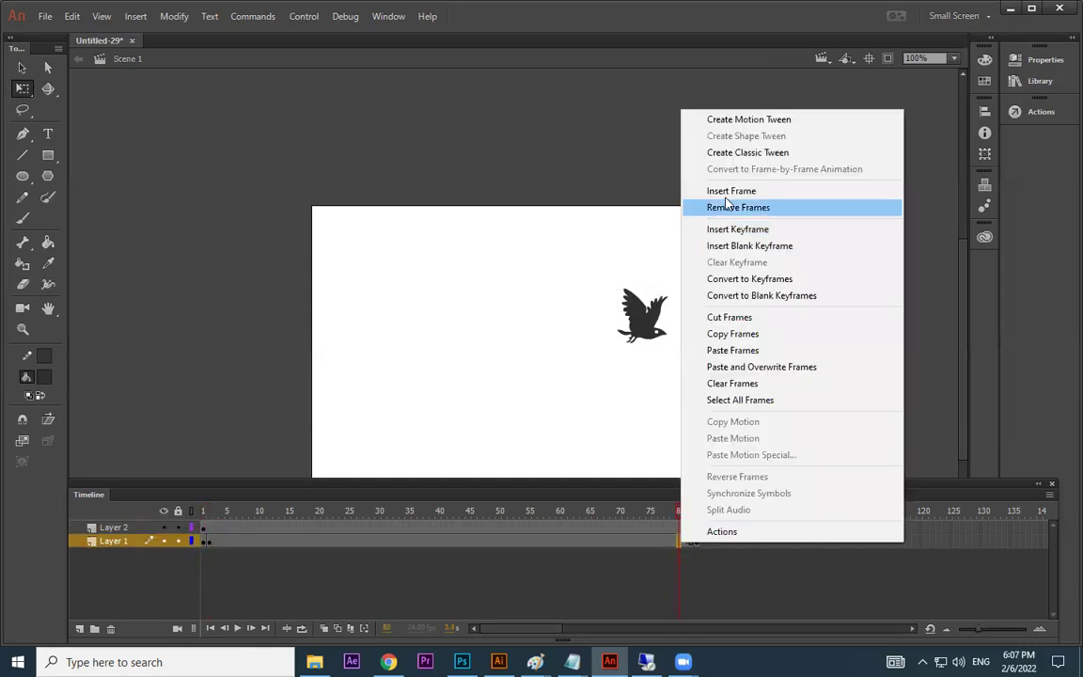
{"action": "left_click", "coordinate": [739, 150]}
{"action": "right_click", "coordinate": [670, 533]}
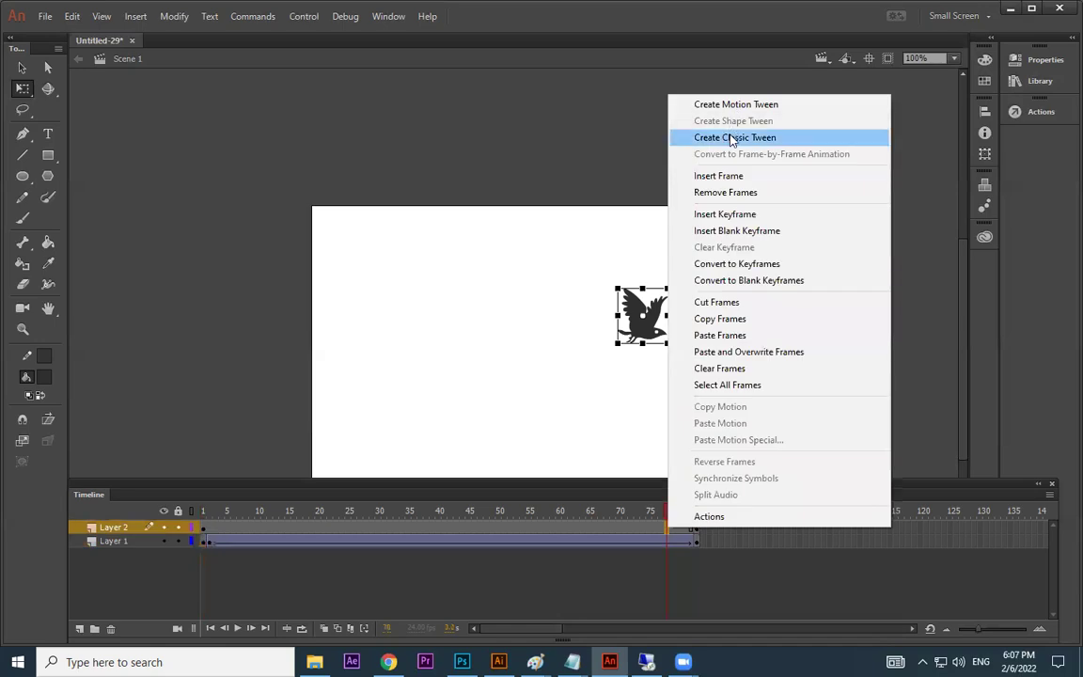
{"action": "left_click", "coordinate": [733, 138]}
At frame 83, move the Layer 1 bird beyond the stage's left edge and the Layer 2 bird beyond the lower right edge, rotating both.
{"action": "left_click", "coordinate": [697, 541]}
{"action": "left_click_drag", "start_coordinate": [801, 400], "coordinate": [292, 307]}
{"action": "left_click_drag", "start_coordinate": [312, 266], "coordinate": [331, 289]}
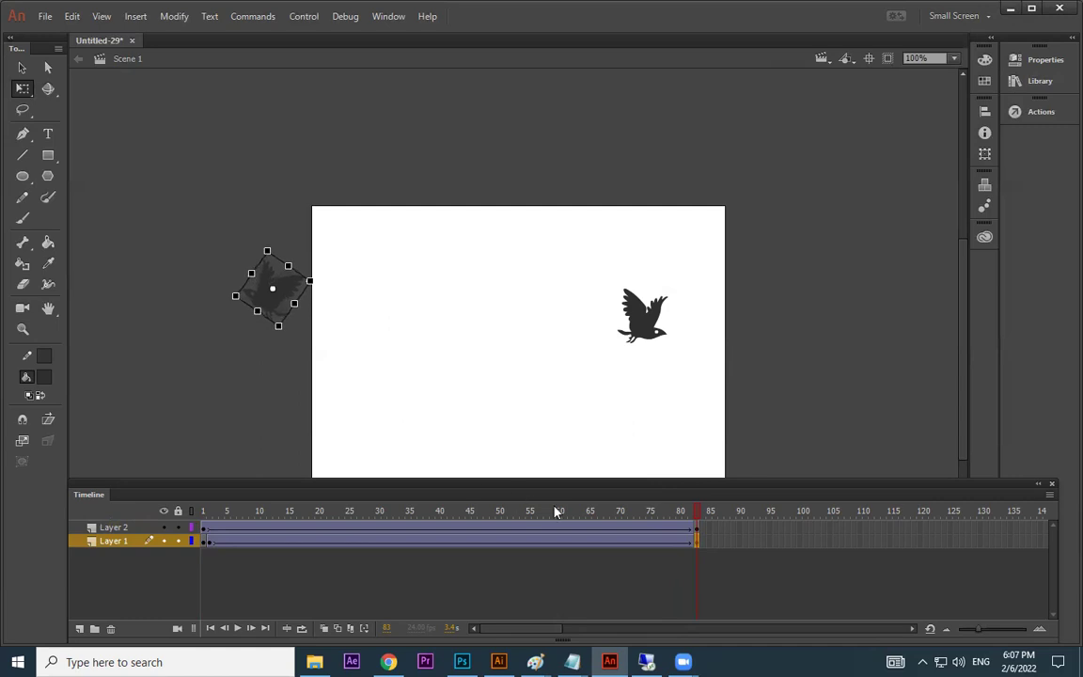
{"action": "left_click", "coordinate": [697, 528]}
{"action": "left_click_drag", "start_coordinate": [674, 343], "coordinate": [753, 425]}
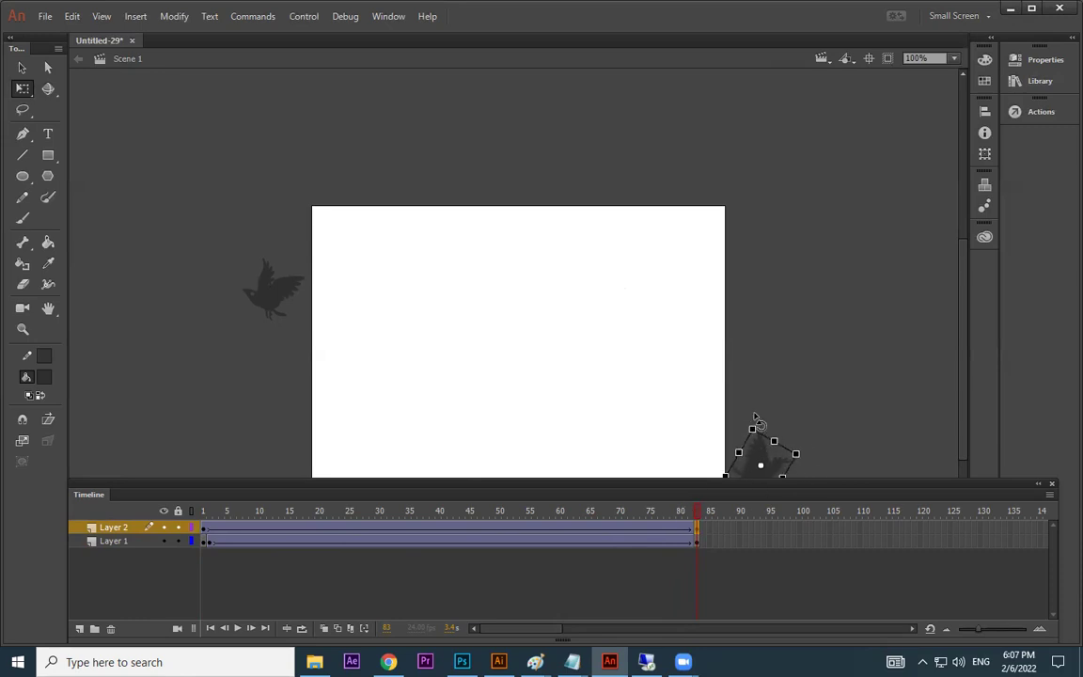
At frame 1, move the Layer 2 bird beyond the stage's upper-left corner, rotate it slightly clockwise and preview the movie.
{"action": "key", "text": "shift+comma"}
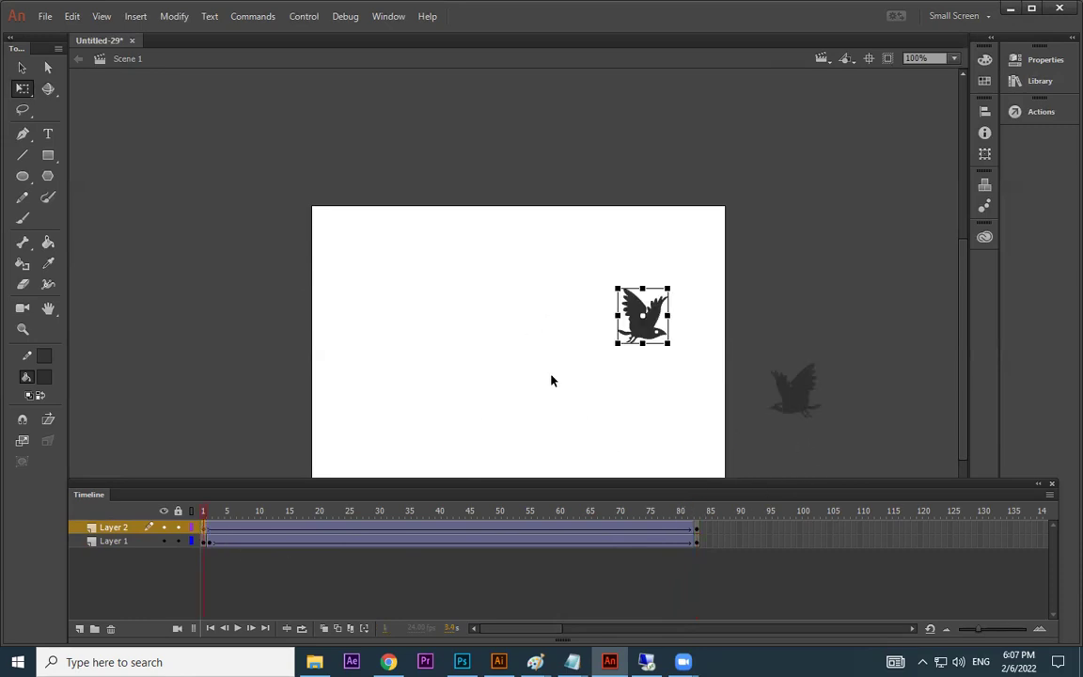
{"action": "left_click_drag", "start_coordinate": [657, 331], "coordinate": [287, 213]}
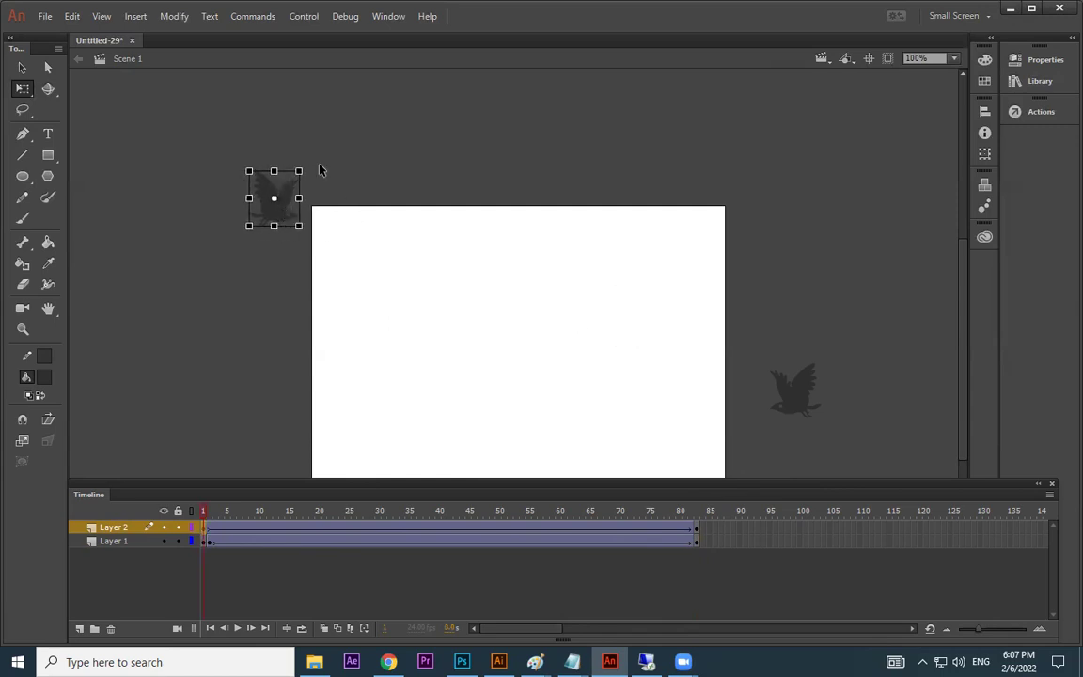
{"action": "left_click_drag", "start_coordinate": [305, 166], "coordinate": [311, 172]}
{"action": "key", "text": "ctrl+Return"}
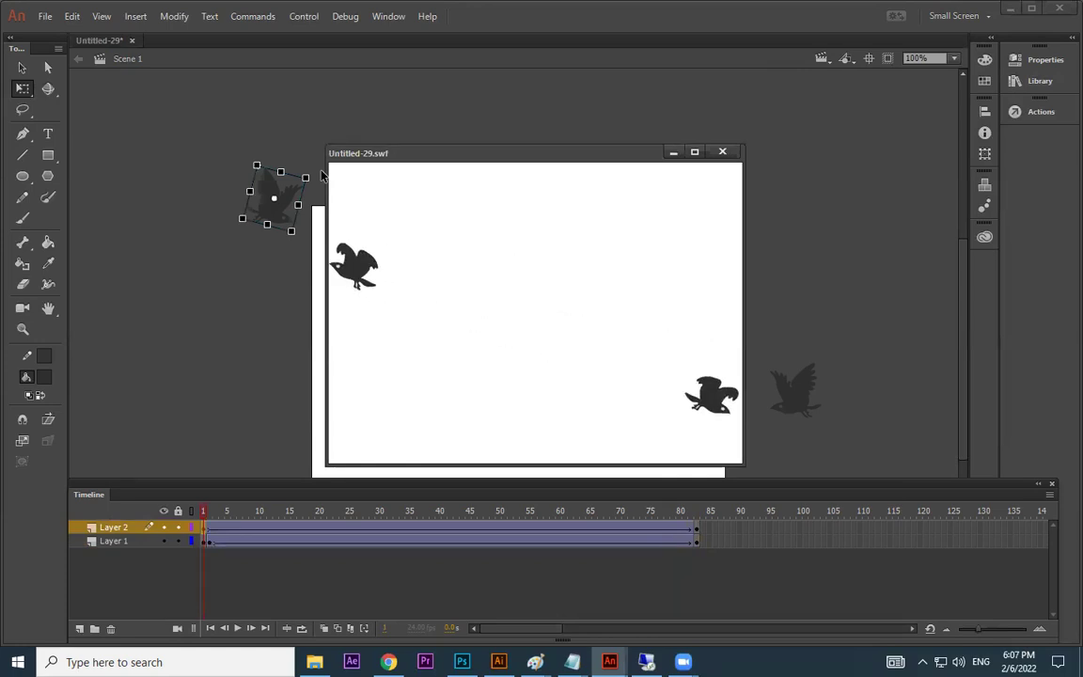
{"action": "left_click", "coordinate": [723, 152]}
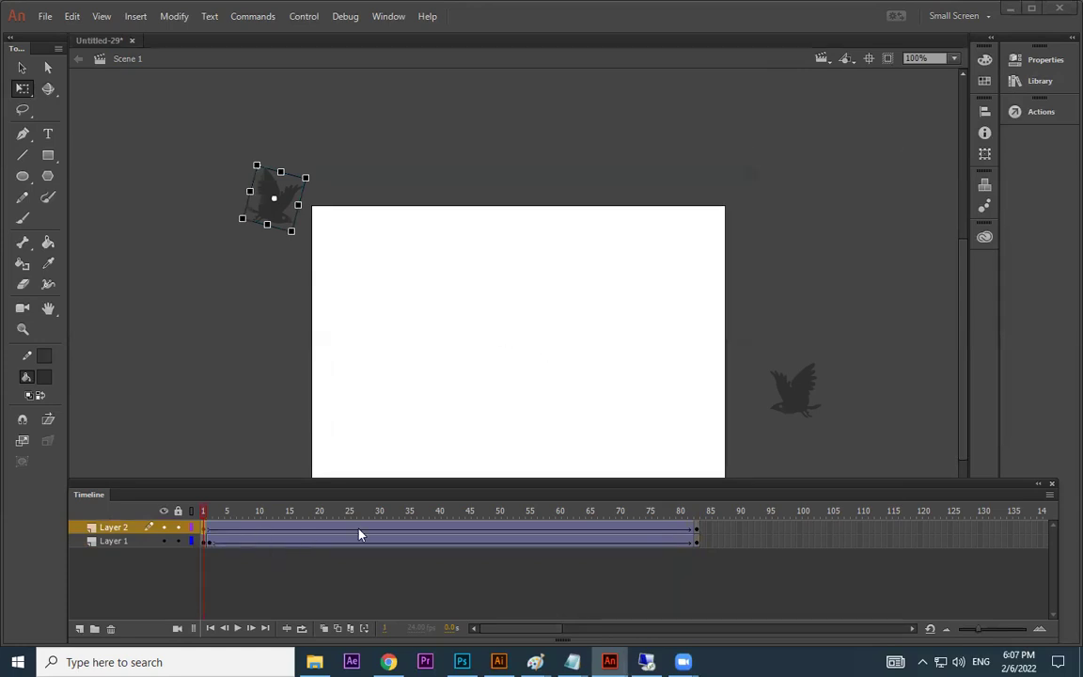
Shift the Layer 2 bird up and right at frame 37 to bend its flight path, and preview the movie.
{"action": "left_click", "coordinate": [422, 529]}
{"action": "left_click_drag", "start_coordinate": [496, 336], "coordinate": [543, 295]}
{"action": "left_click_drag", "start_coordinate": [400, 523], "coordinate": [591, 528]}
{"action": "key", "text": "ctrl+Return"}
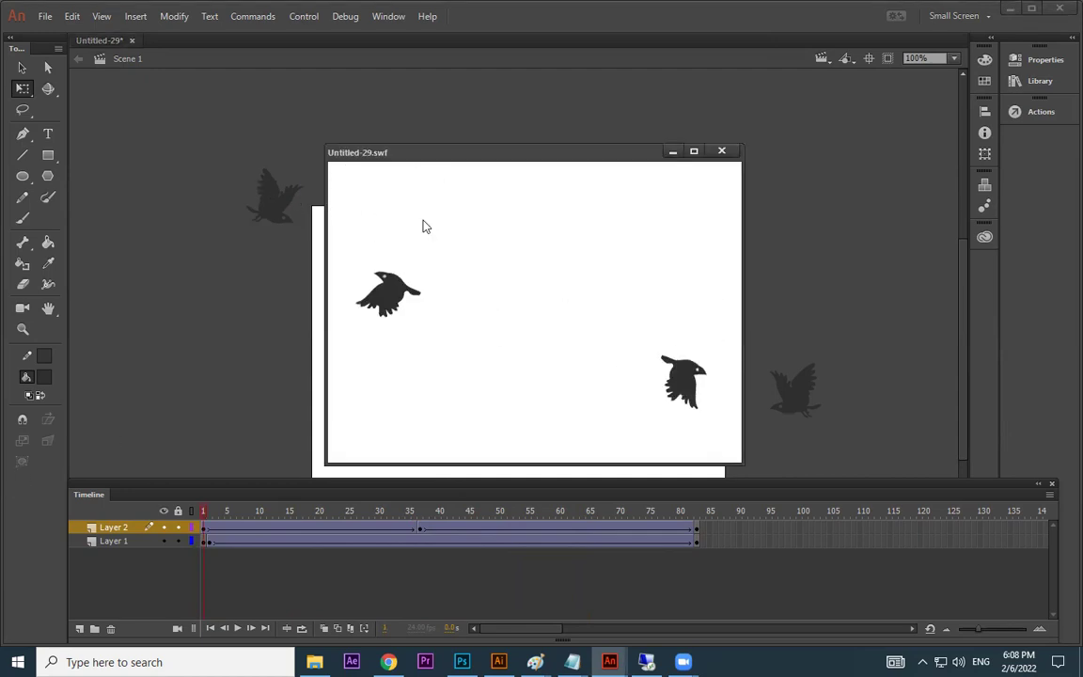
{"action": "left_click", "coordinate": [722, 150]}
Play and scrub the timeline to check both birds' flight paths, returning to frame 1.
{"action": "left_click_drag", "start_coordinate": [239, 515], "coordinate": [91, 507]}
{"action": "key", "text": "Return"}
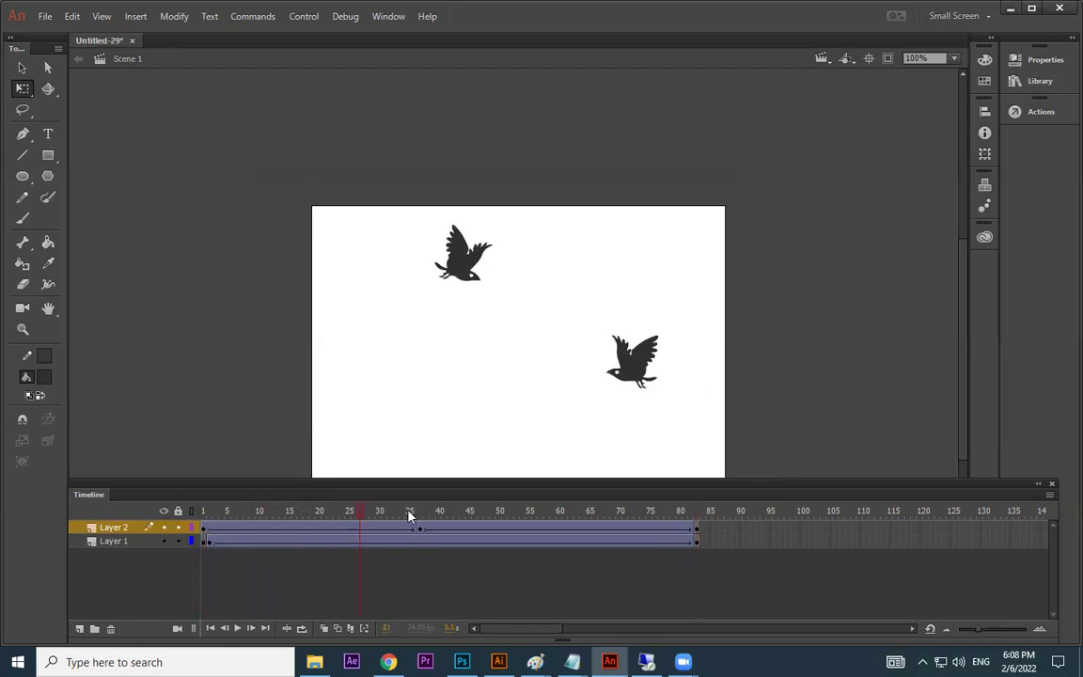
{"action": "left_click", "coordinate": [306, 529]}
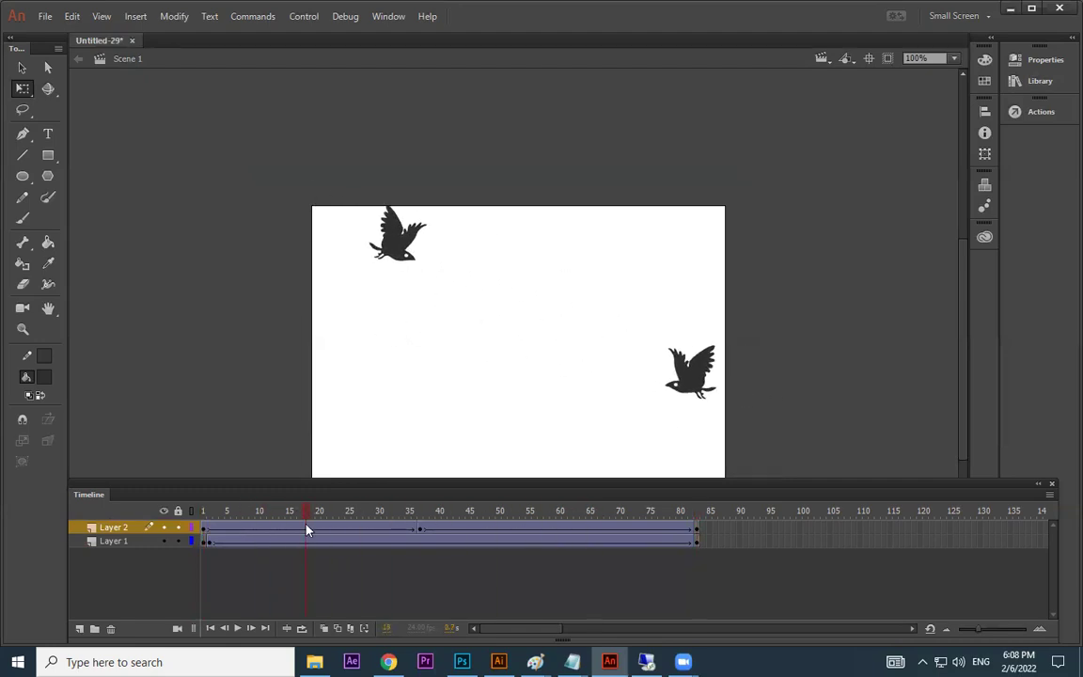
{"action": "left_click_drag", "start_coordinate": [307, 530], "coordinate": [197, 488]}
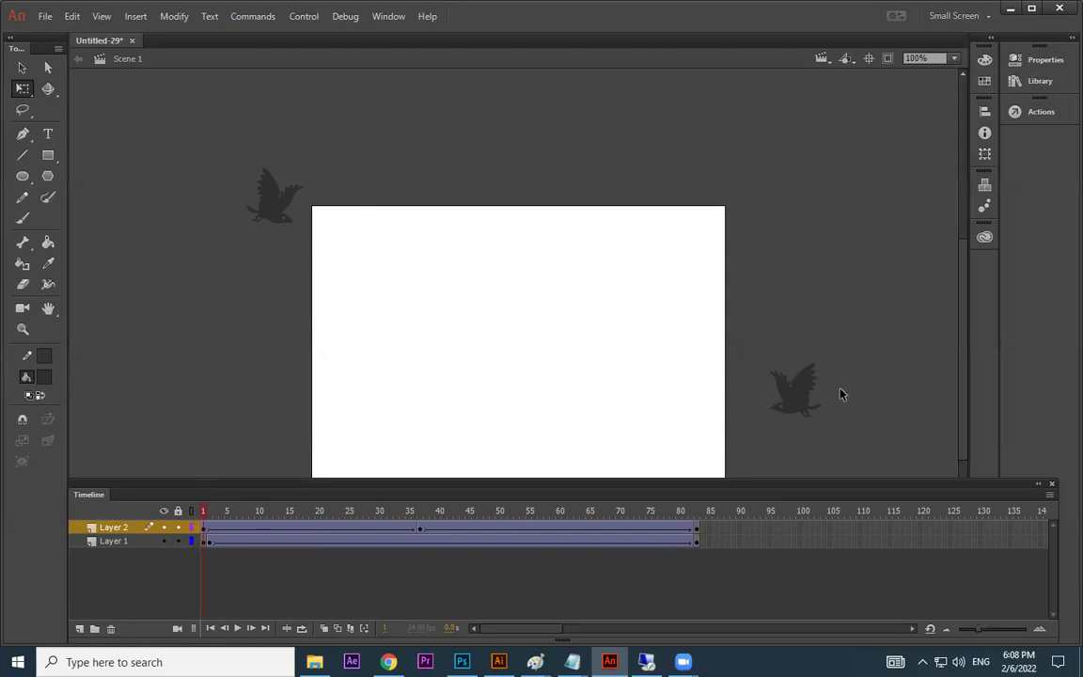
Open the flipped bird's symbol from beyond the stage's right edge for inspection and return to Scene 1.
{"action": "left_click", "coordinate": [798, 388]}
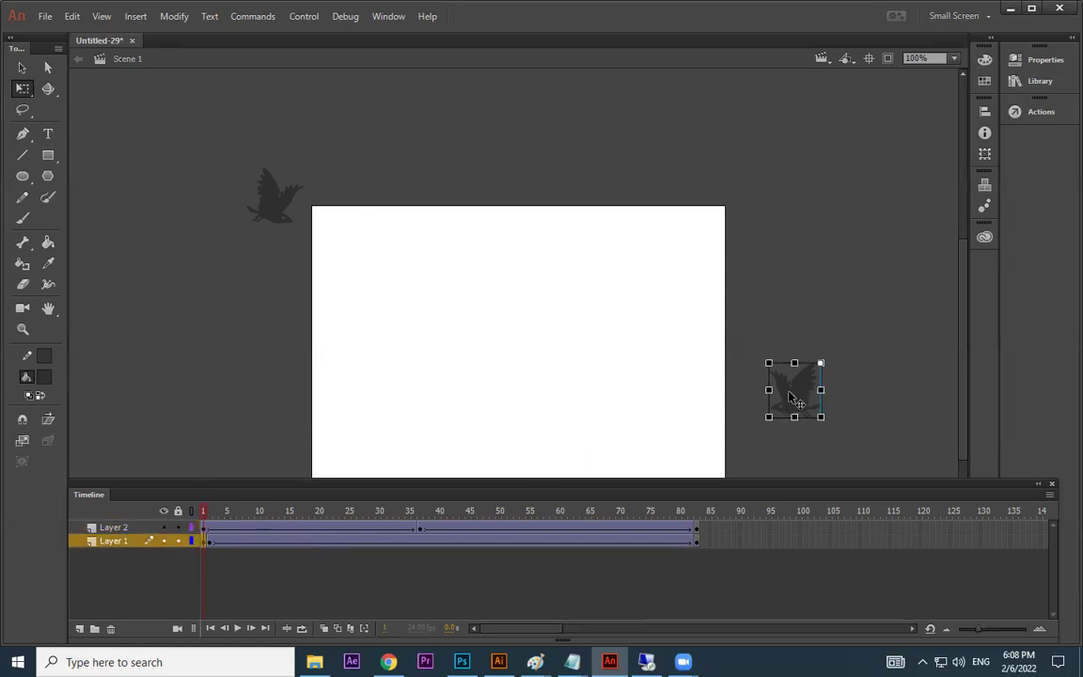
{"action": "double_click", "coordinate": [799, 391]}
{"action": "double_click", "coordinate": [237, 380]}
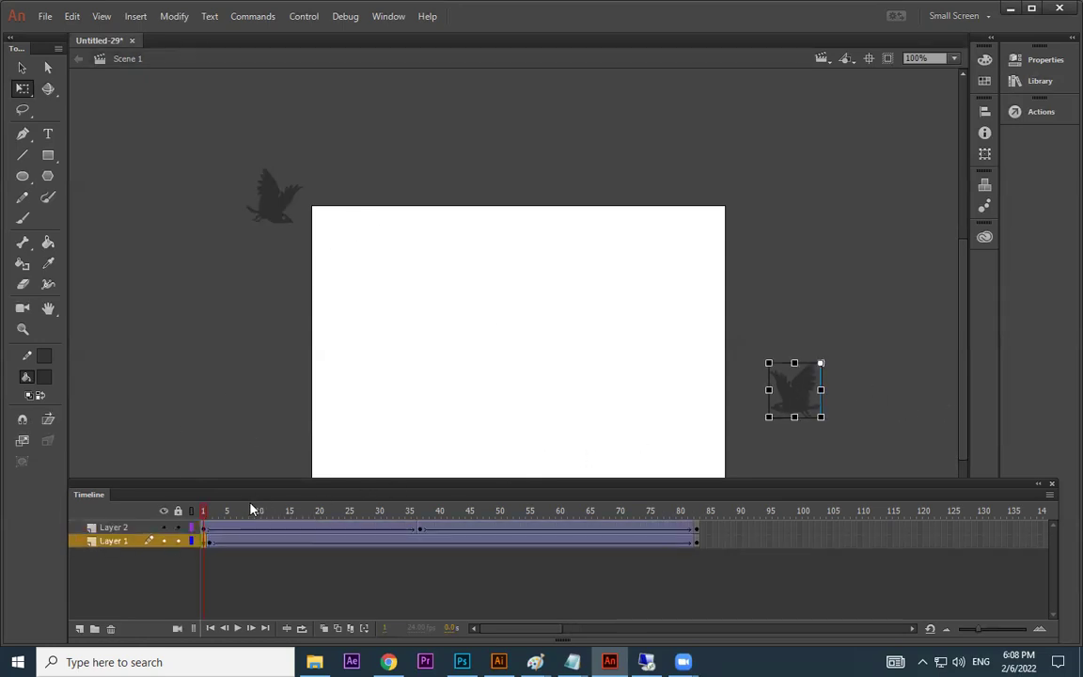